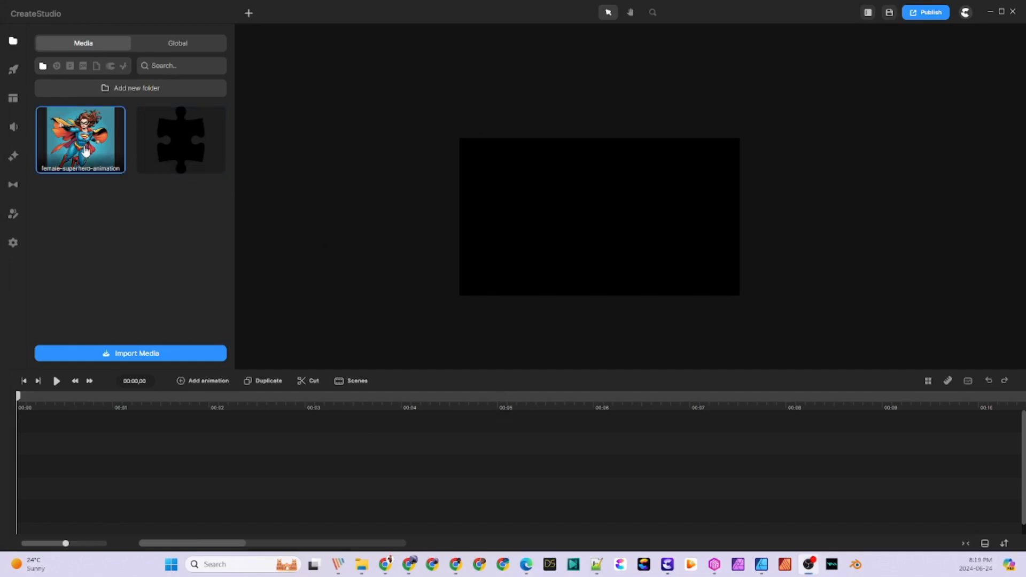
- Add the female-superhero-animation image to the canvas and fit it inside the canvas at full height
{"action": "left_click_drag", "start_coordinate": [83, 147], "coordinate": [603, 235]}
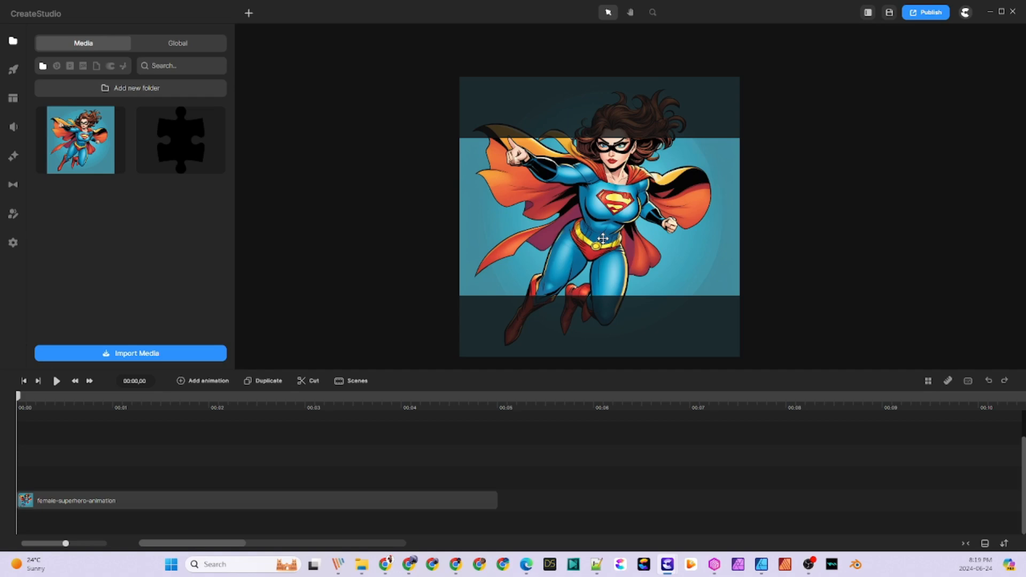
{"action": "left_click", "coordinate": [644, 229]}
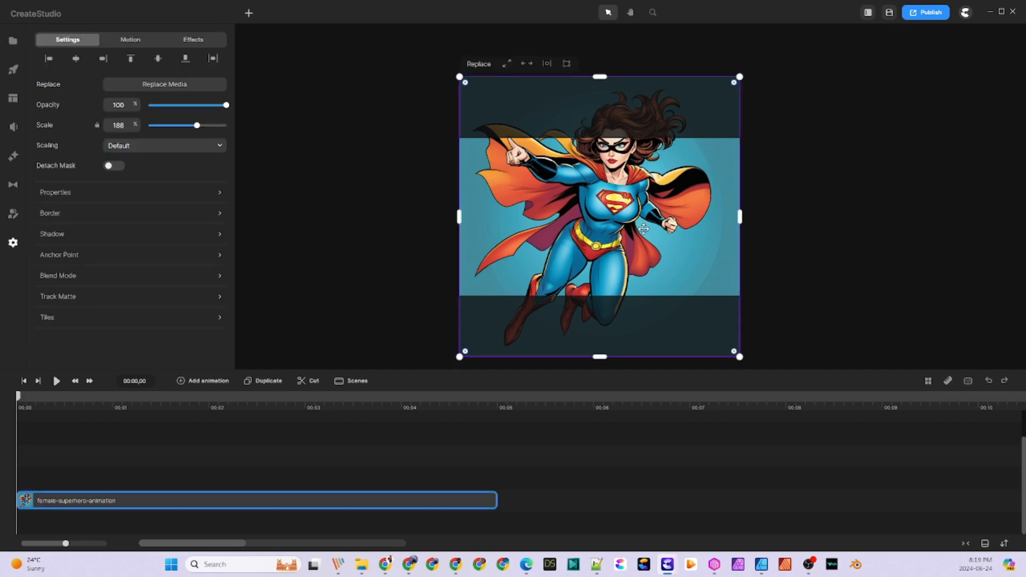
{"action": "left_click", "coordinate": [507, 64]}
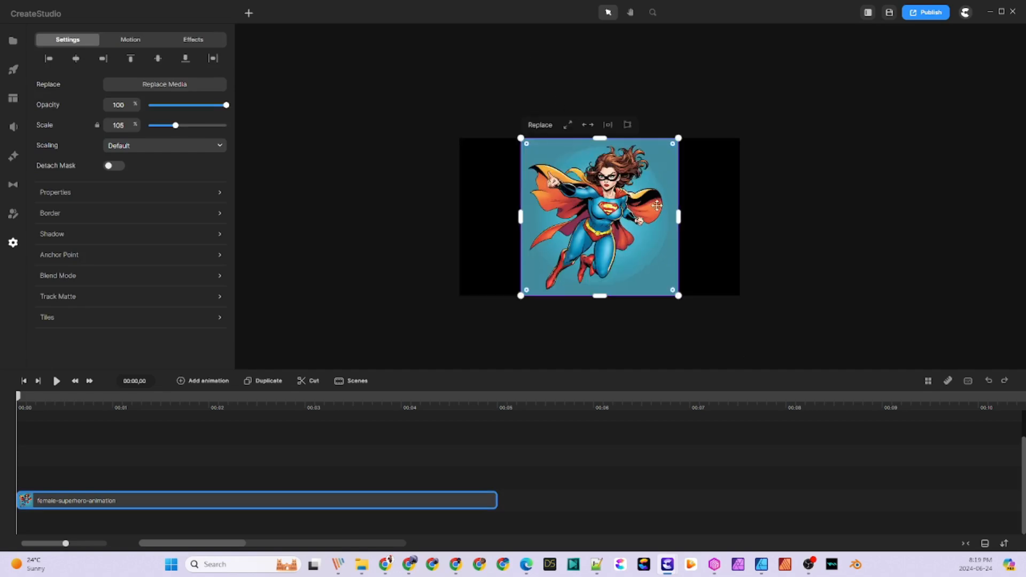
{"action": "left_click", "coordinate": [434, 200]}
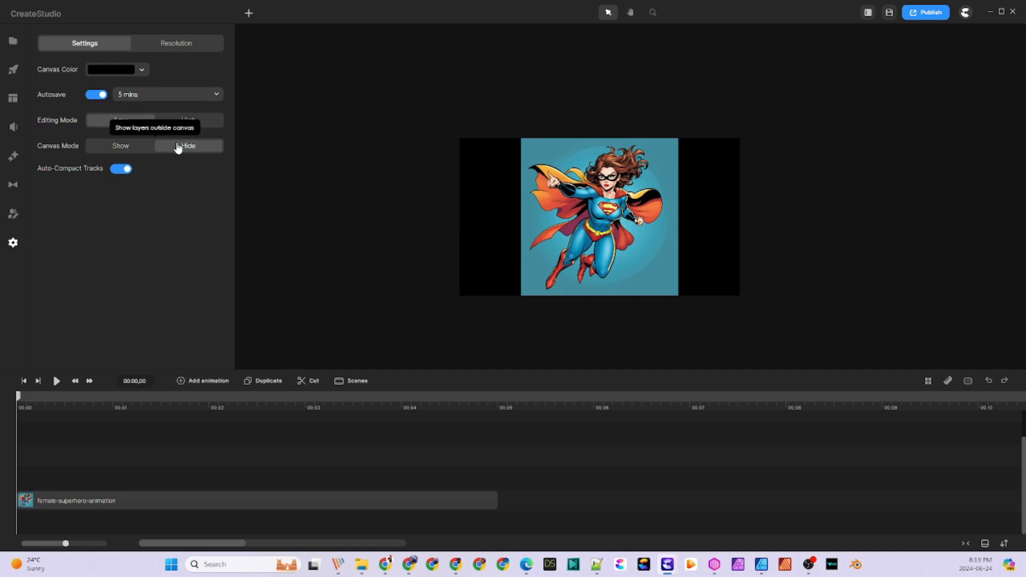
- Place the Puzzle shape over the superhero image and set its fill color to black (000000)
{"action": "left_click", "coordinate": [13, 40]}
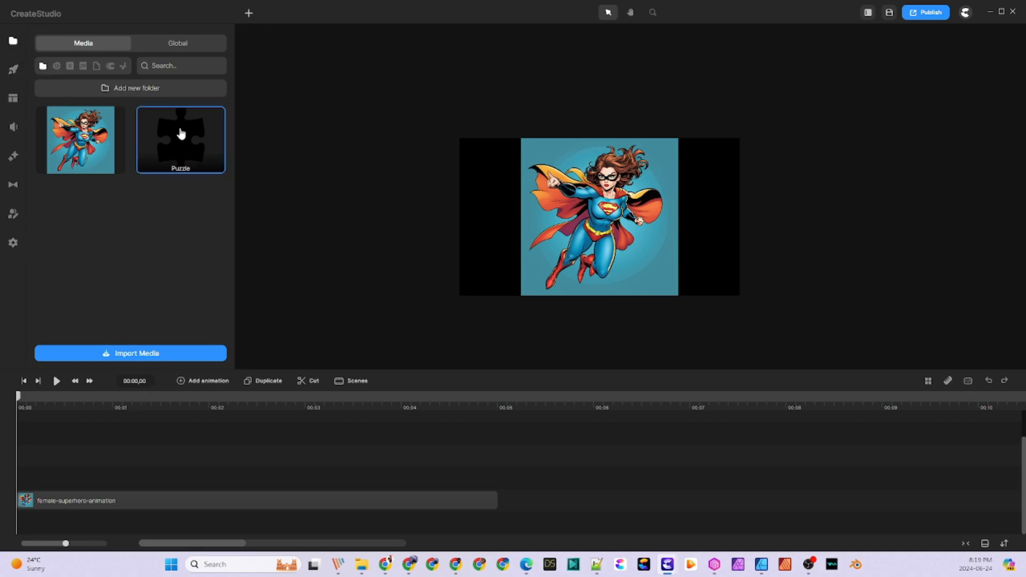
{"action": "left_click_drag", "start_coordinate": [179, 145], "coordinate": [558, 214]}
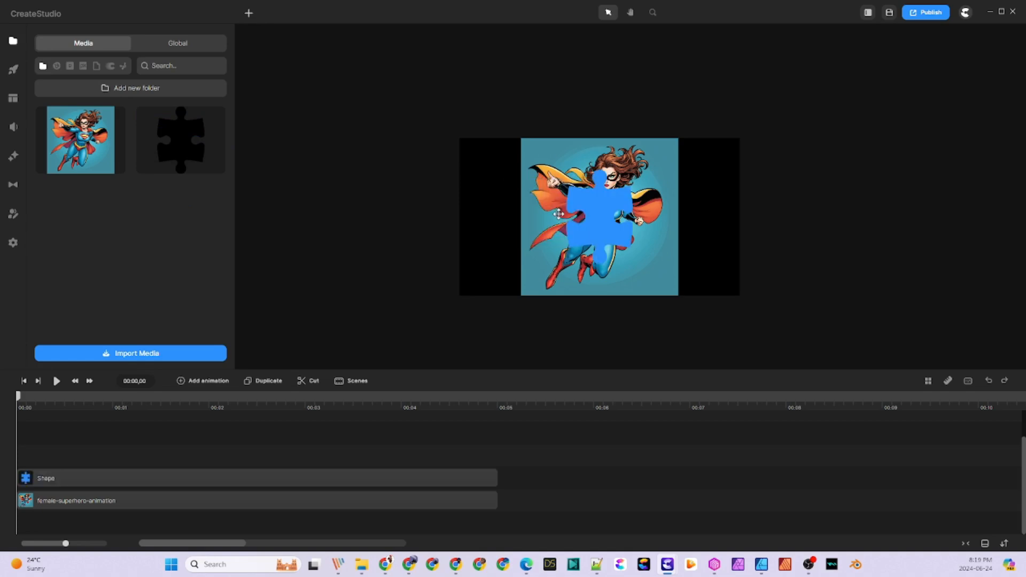
{"action": "left_click", "coordinate": [599, 238]}
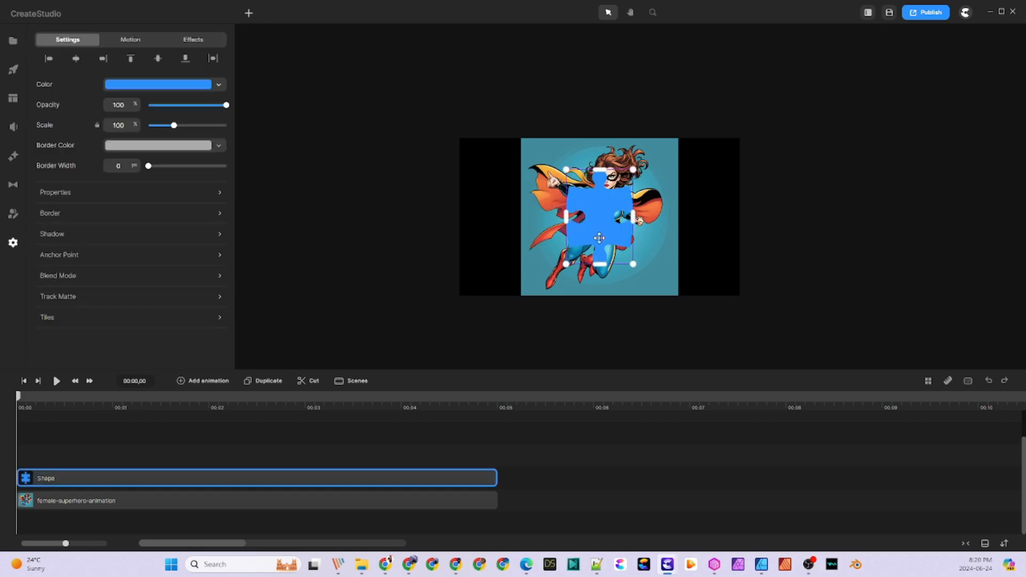
{"action": "left_click", "coordinate": [196, 85]}
{"action": "left_click_drag", "start_coordinate": [229, 140], "coordinate": [205, 144]}
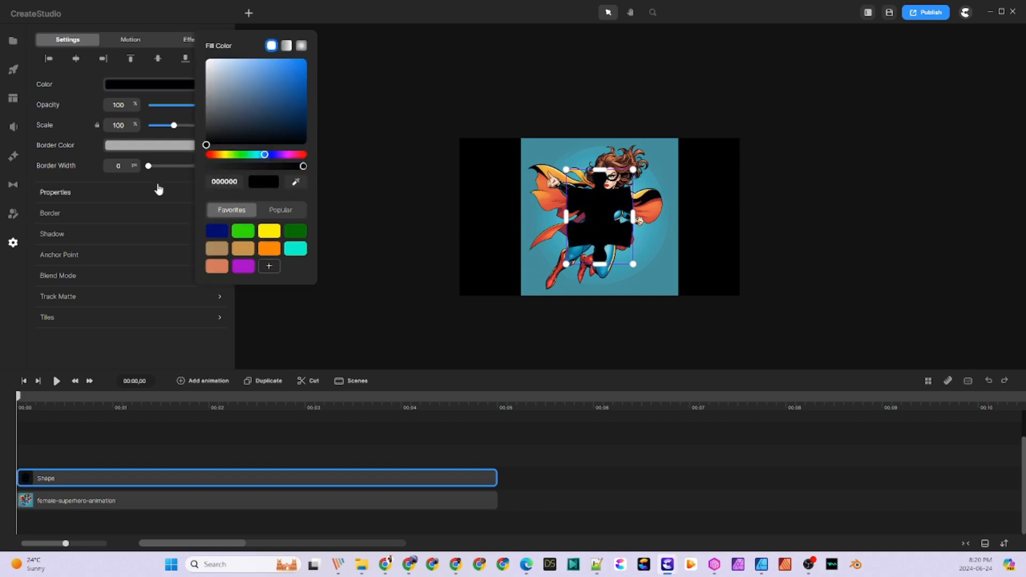
{"action": "left_click", "coordinate": [792, 222]}
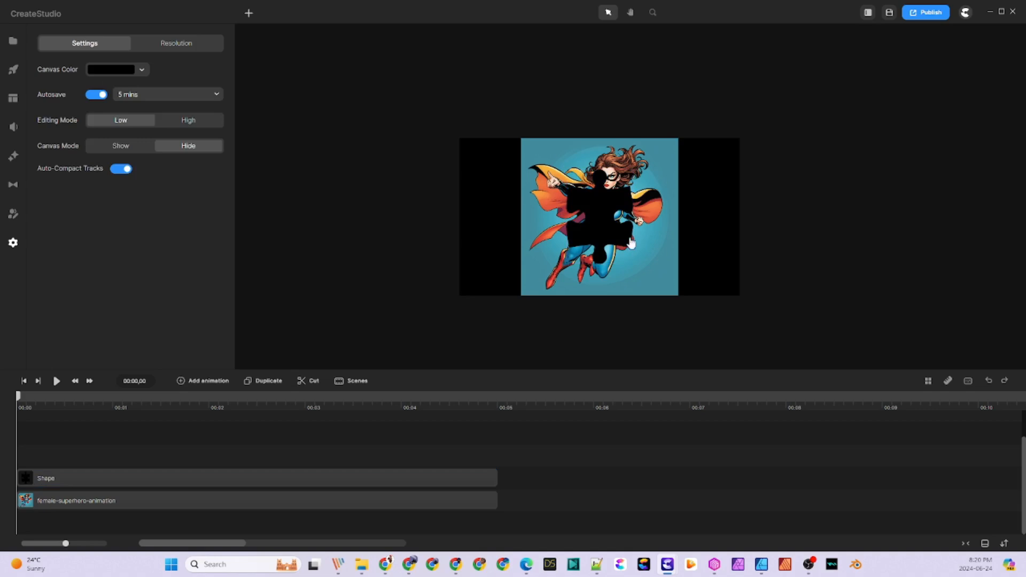
- Enlarge the black puzzle piece to about 171% and position it over the upper-left part of the superhero image
{"action": "left_click_drag", "start_coordinate": [599, 219], "coordinate": [535, 165]}
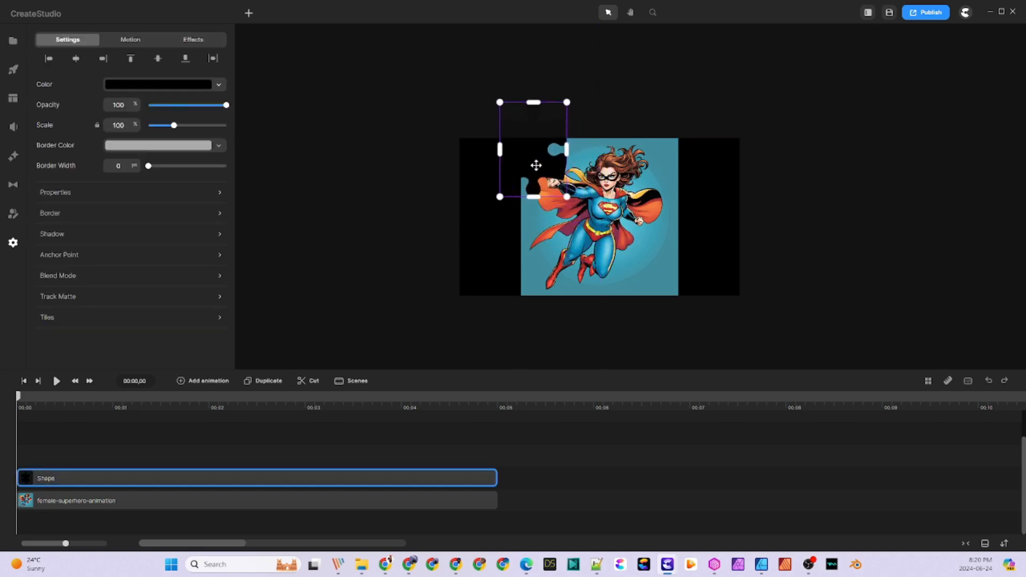
{"action": "left_click_drag", "start_coordinate": [566, 196], "coordinate": [625, 281]}
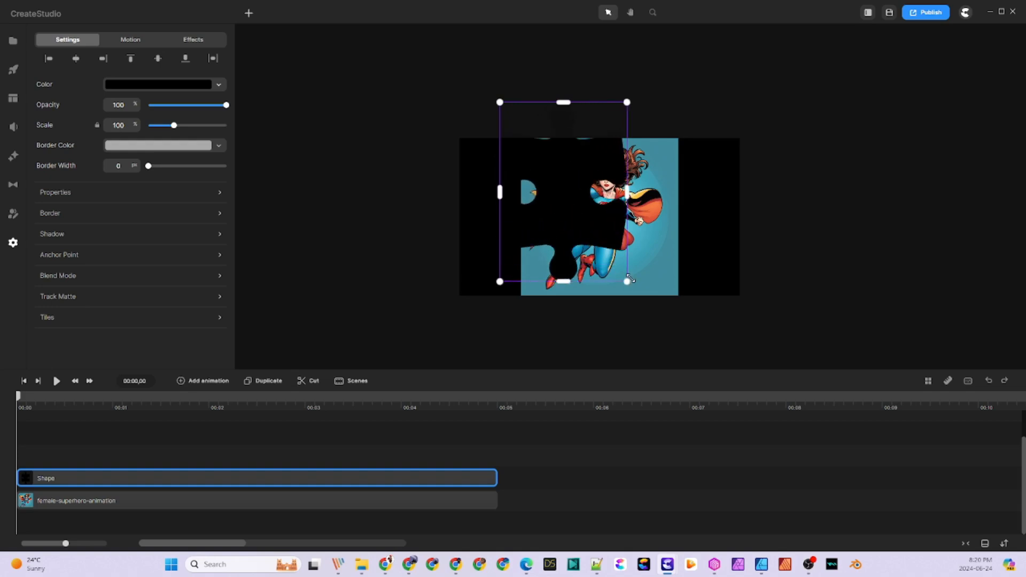
{"action": "left_click_drag", "start_coordinate": [566, 222], "coordinate": [549, 200]}
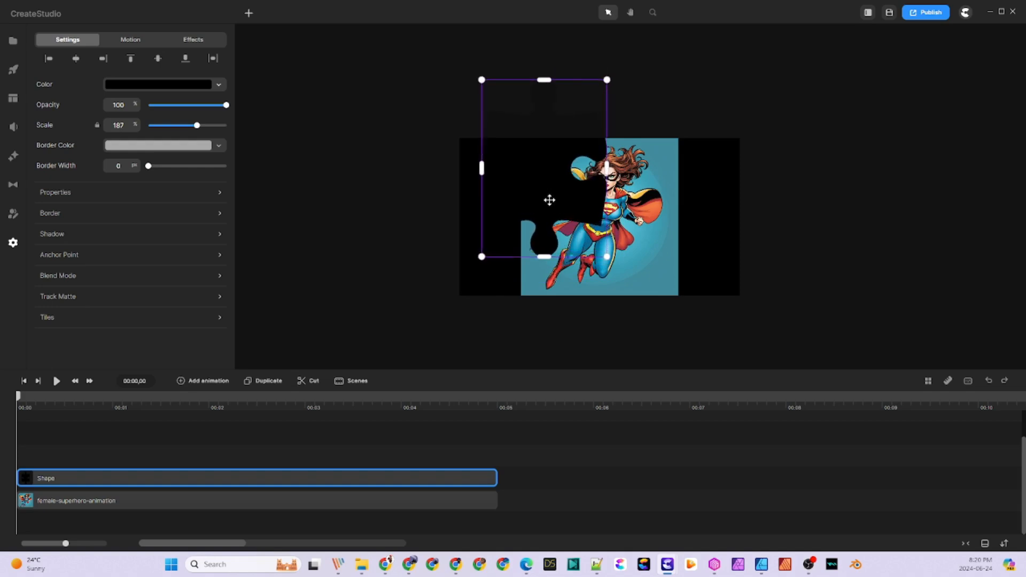
{"action": "left_click_drag", "start_coordinate": [482, 79], "coordinate": [492, 95]}
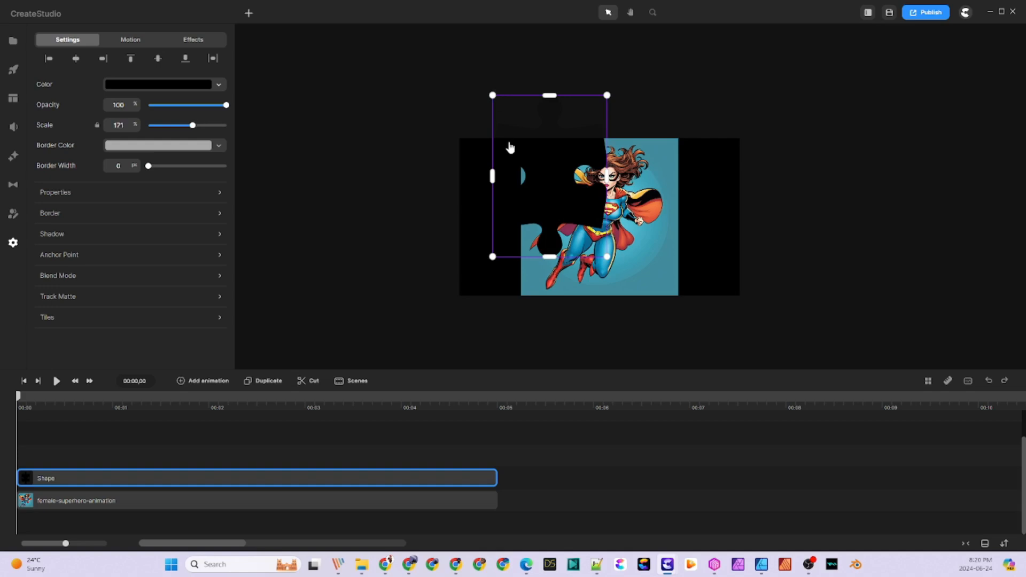
{"action": "left_click_drag", "start_coordinate": [531, 193], "coordinate": [528, 194]}
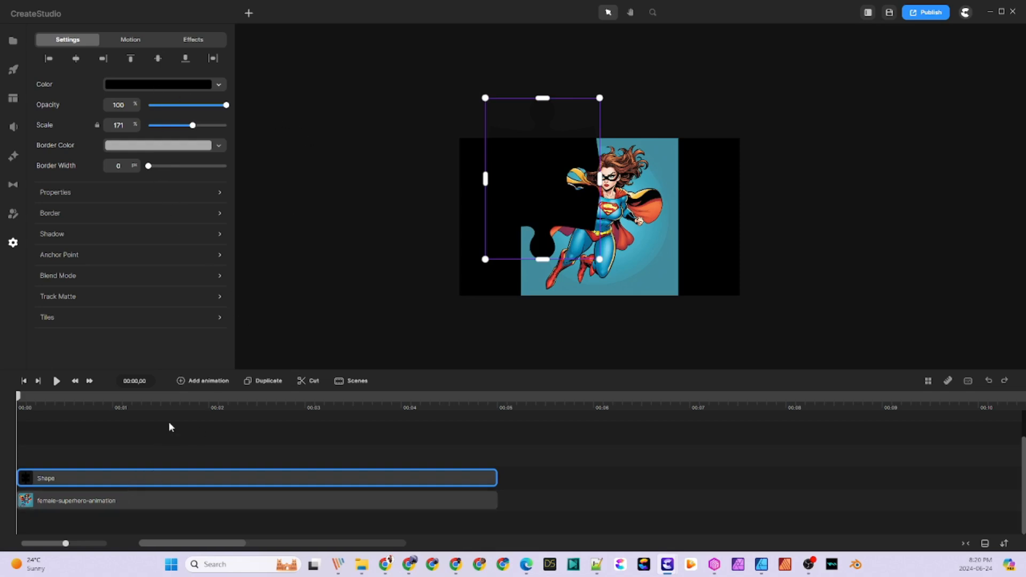
- Duplicate the puzzle piece, rotate the copy 90 degrees, and fit it over the upper-right part of the image
{"action": "left_click", "coordinate": [265, 381]}
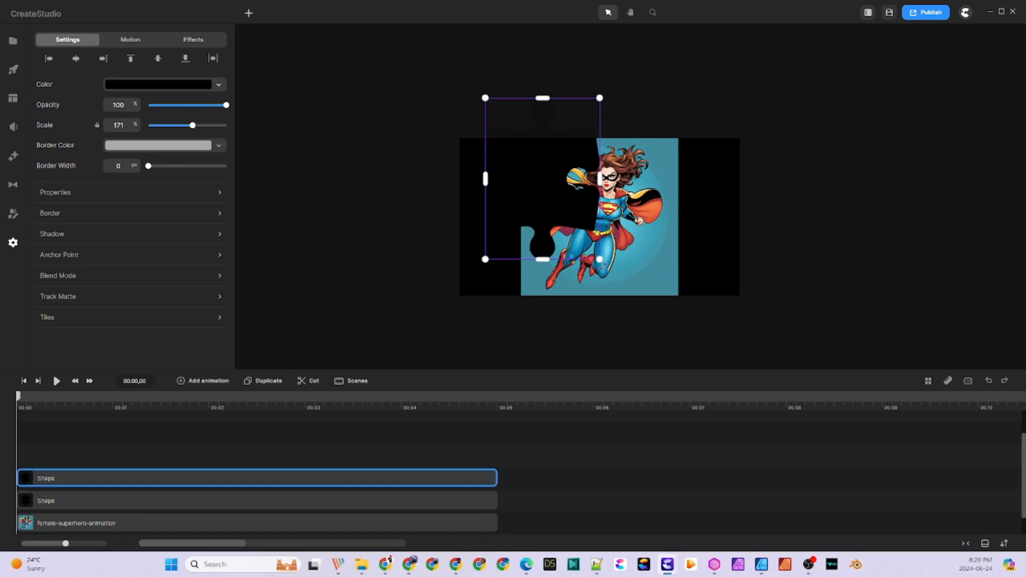
{"action": "left_click_drag", "start_coordinate": [606, 92], "coordinate": [680, 84]}
{"action": "left_click_drag", "start_coordinate": [487, 208], "coordinate": [590, 209]}
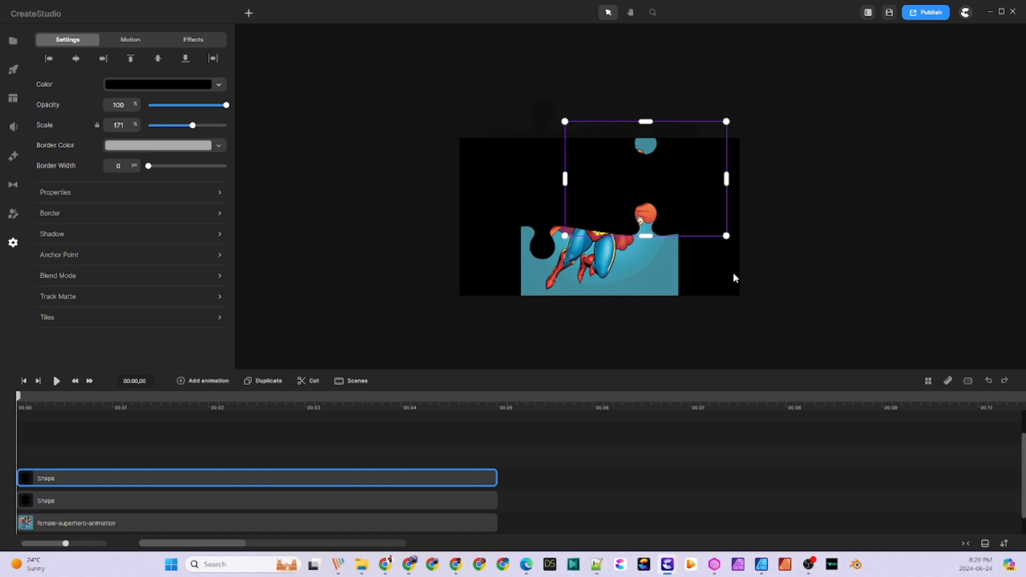
- Duplicate the upper-left puzzle piece and move the copy over the lower-right part of the image
{"action": "left_click", "coordinate": [542, 199]}
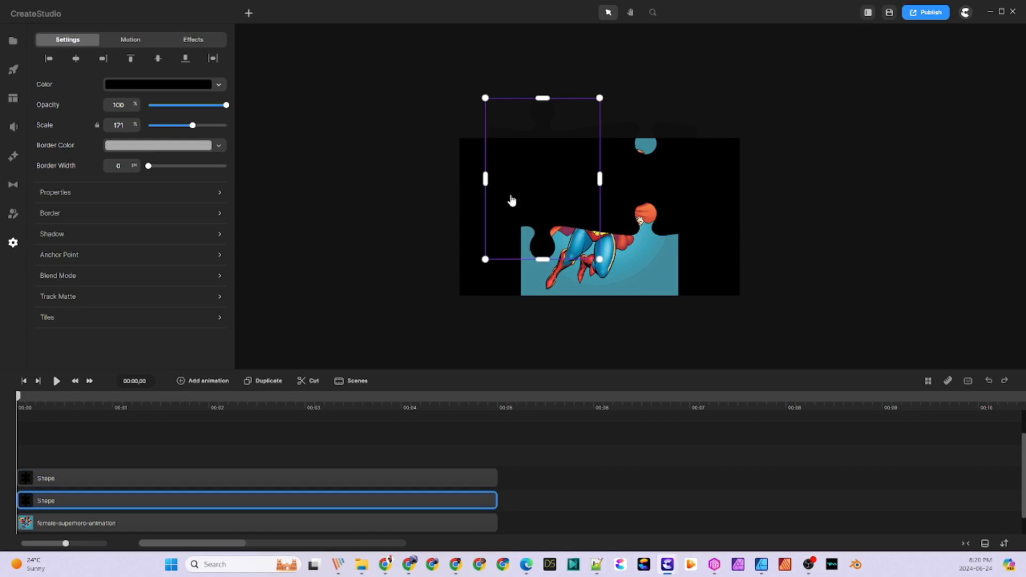
{"action": "left_click", "coordinate": [275, 383]}
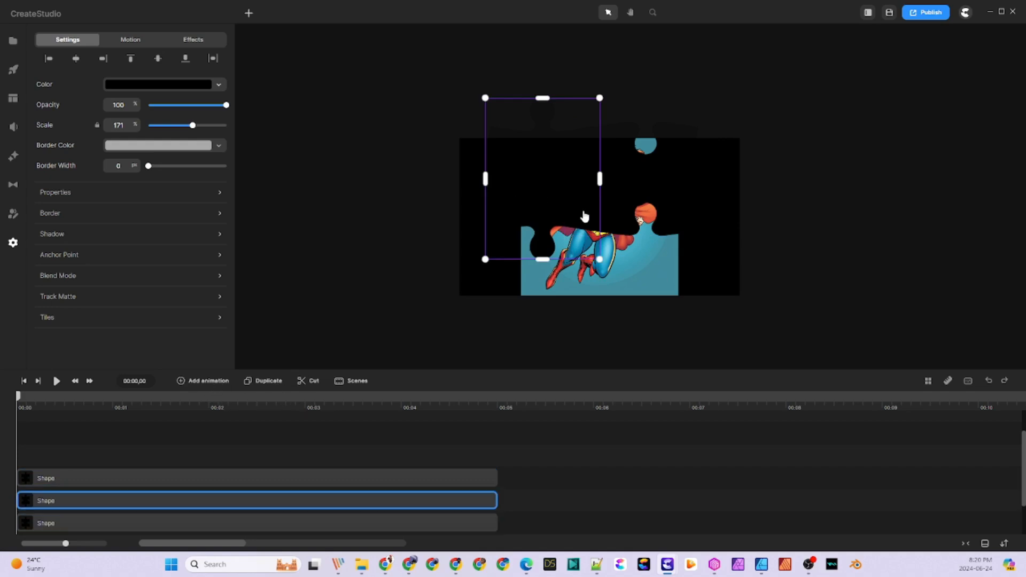
{"action": "left_click_drag", "start_coordinate": [554, 216], "coordinate": [657, 318]}
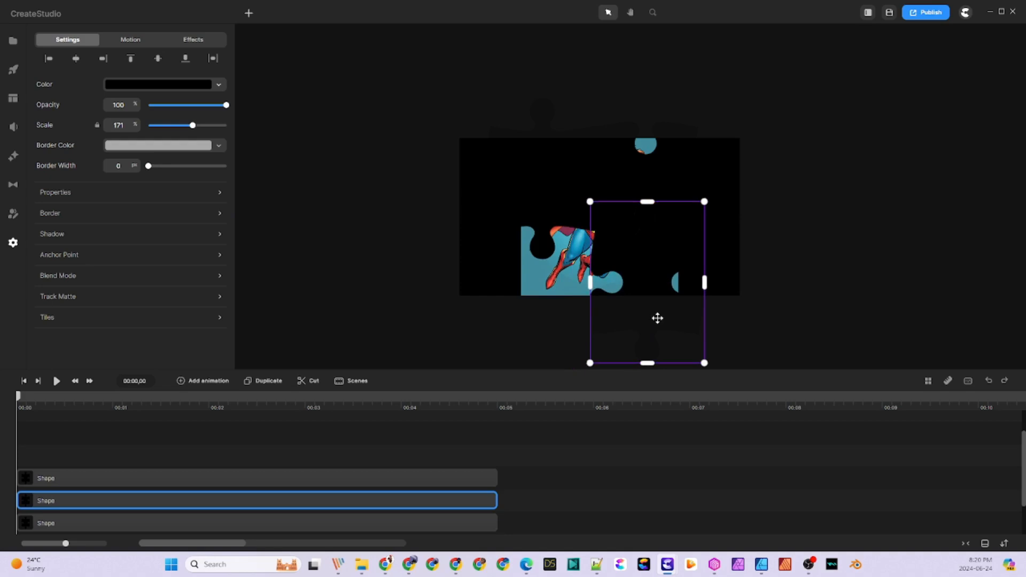
- Duplicate the rotated upper-right puzzle piece and fit the copy over the lower-left part, closing the gap between the pieces
{"action": "left_click", "coordinate": [697, 177]}
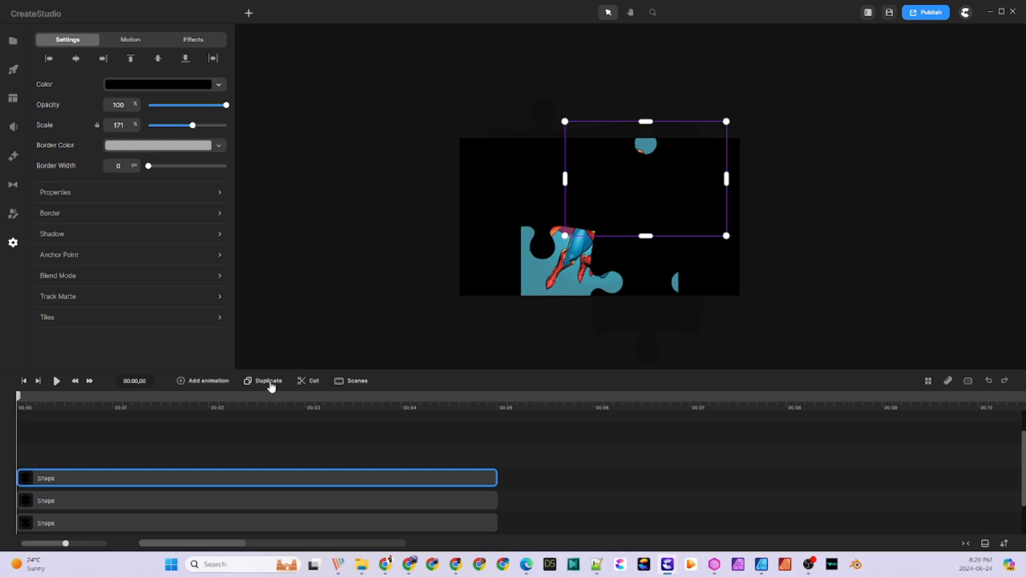
{"action": "left_click_drag", "start_coordinate": [650, 203], "coordinate": [549, 301]}
{"action": "left_click", "coordinate": [866, 243]}
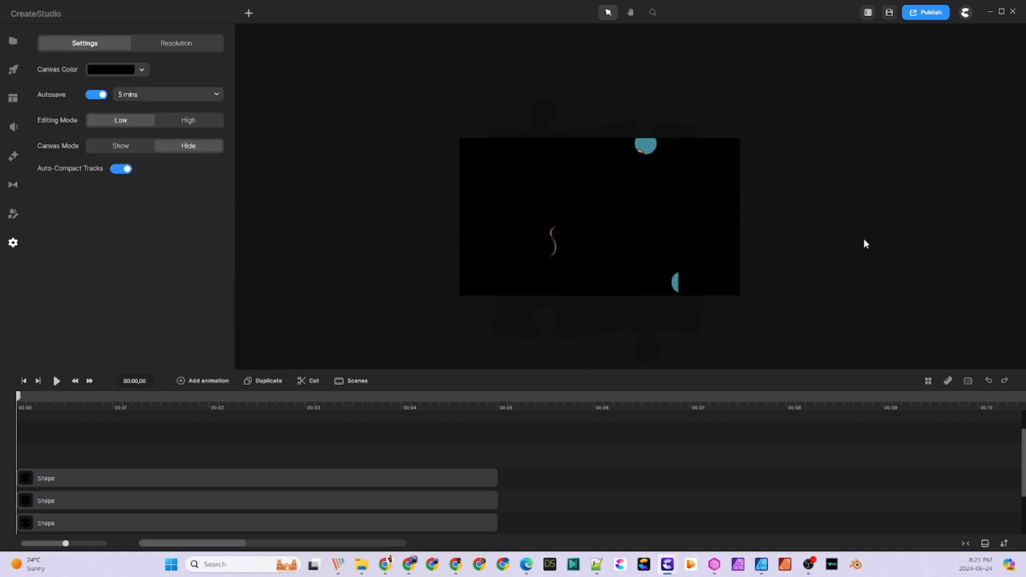
{"action": "left_click", "coordinate": [532, 258]}
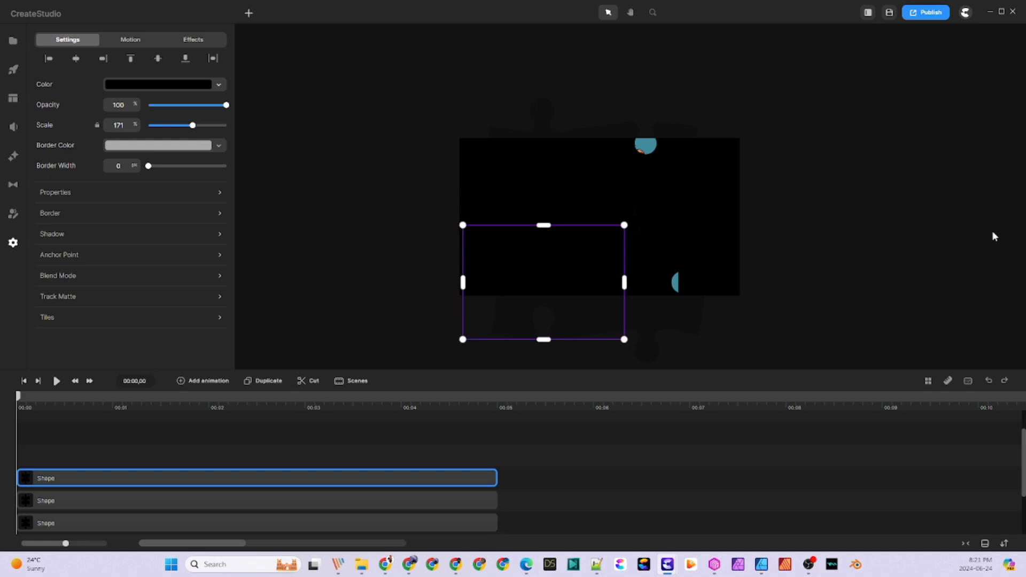
{"action": "left_click", "coordinate": [883, 209]}
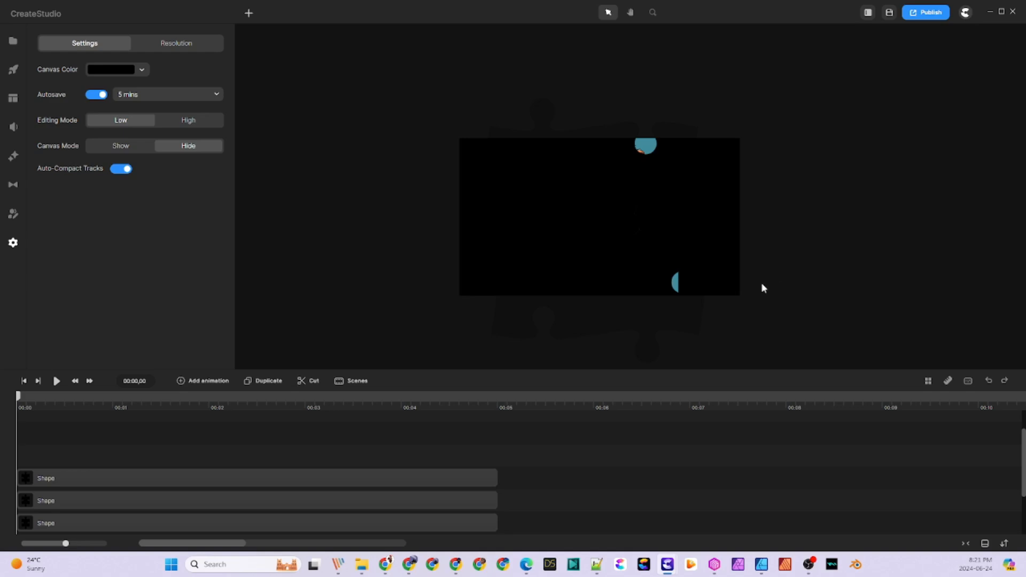
- Enlarge the image and all puzzle pieces together, to about 108% for the image and 175% for the pieces
{"action": "left_click_drag", "start_coordinate": [431, 105], "coordinate": [771, 313]}
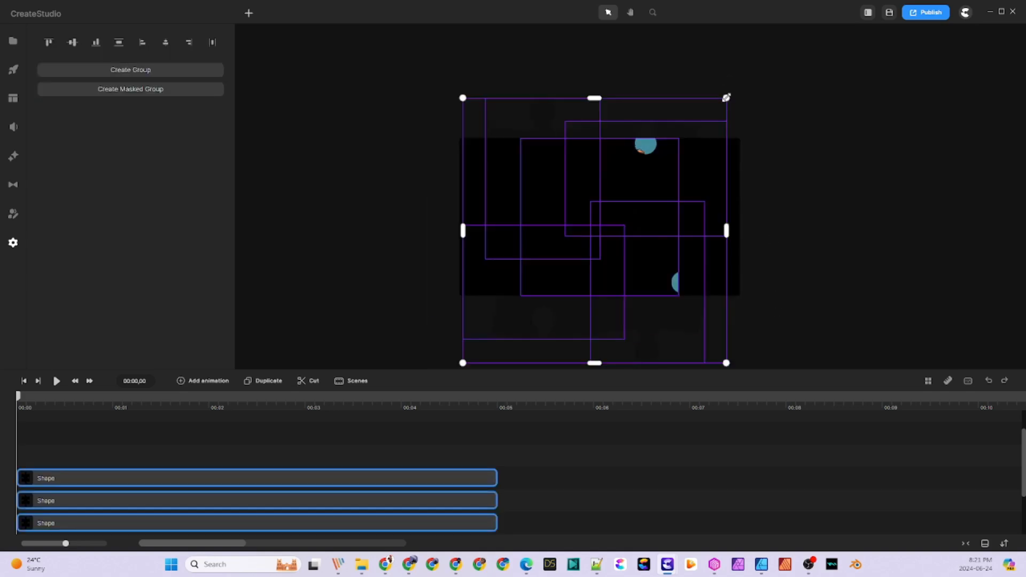
{"action": "mouse_move", "coordinate": [726, 97]}
{"action": "left_mouse_down"}
{"action": "mouse_move", "coordinate": [756, 72]}
{"action": "mouse_move", "coordinate": [844, 37]}
{"action": "mouse_move", "coordinate": [758, 71]}
{"action": "mouse_move", "coordinate": [726, 100]}
{"action": "left_mouse_up"}
- Select only the four puzzle pieces, without the image, and enlarge them together to about 186% to cover the image
{"action": "scroll", "coordinate": [203, 489], "scroll_direction": "down", "scroll_amount": 2}
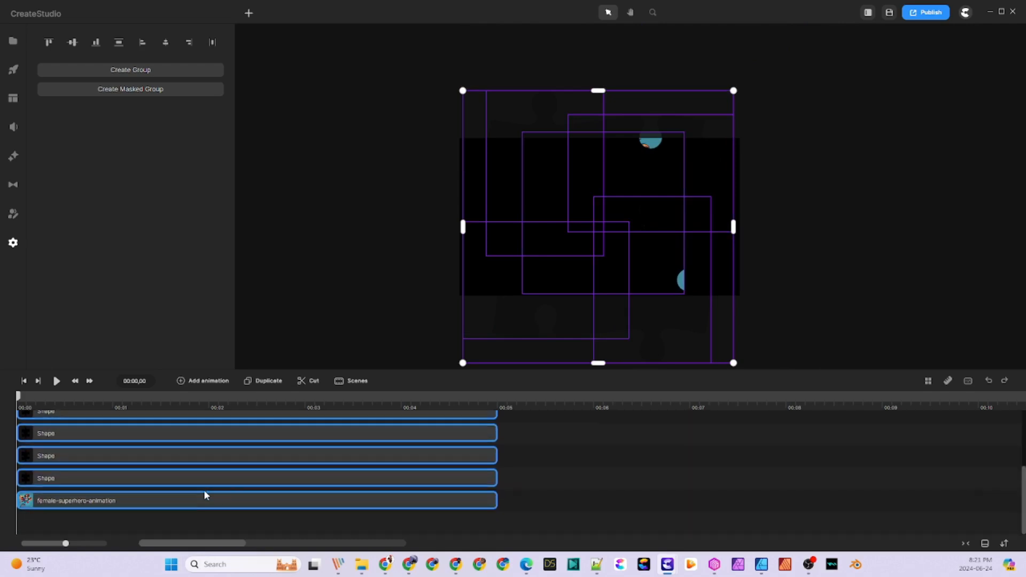
{"action": "left_click", "coordinate": [195, 500]}
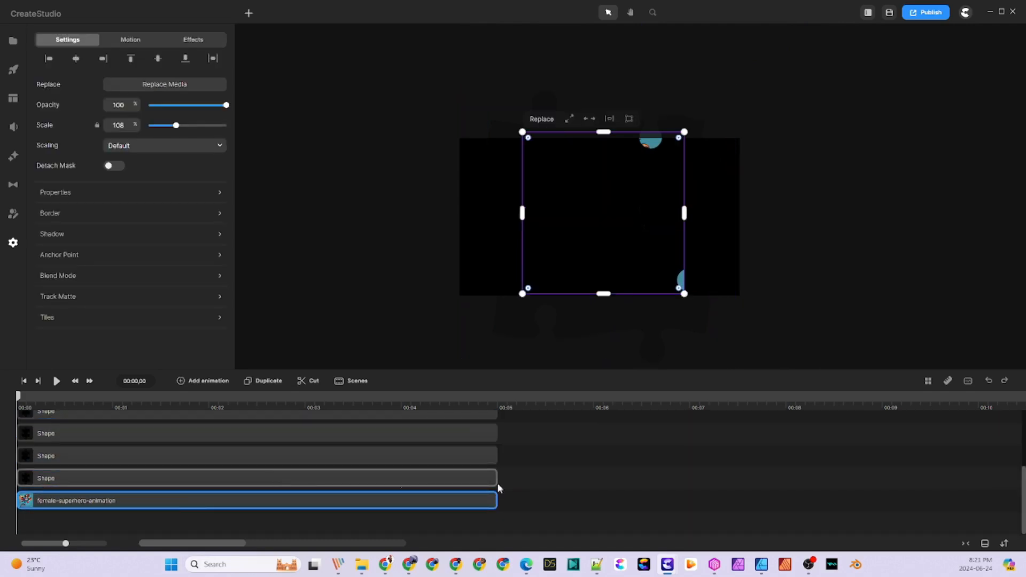
{"action": "left_click", "coordinate": [465, 483]}
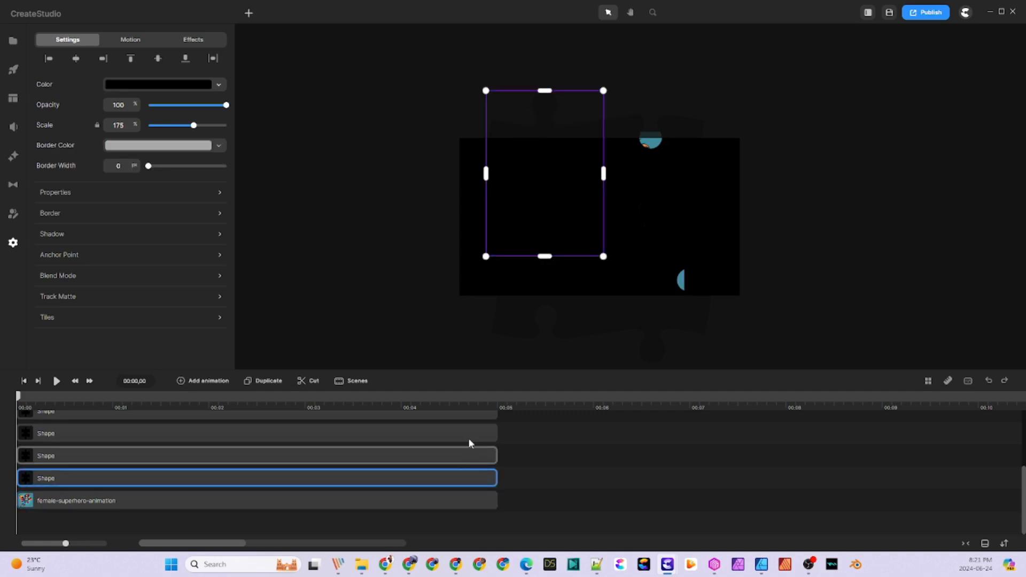
{"action": "left_click", "coordinate": [466, 456]}
{"action": "left_click", "coordinate": [452, 478]}
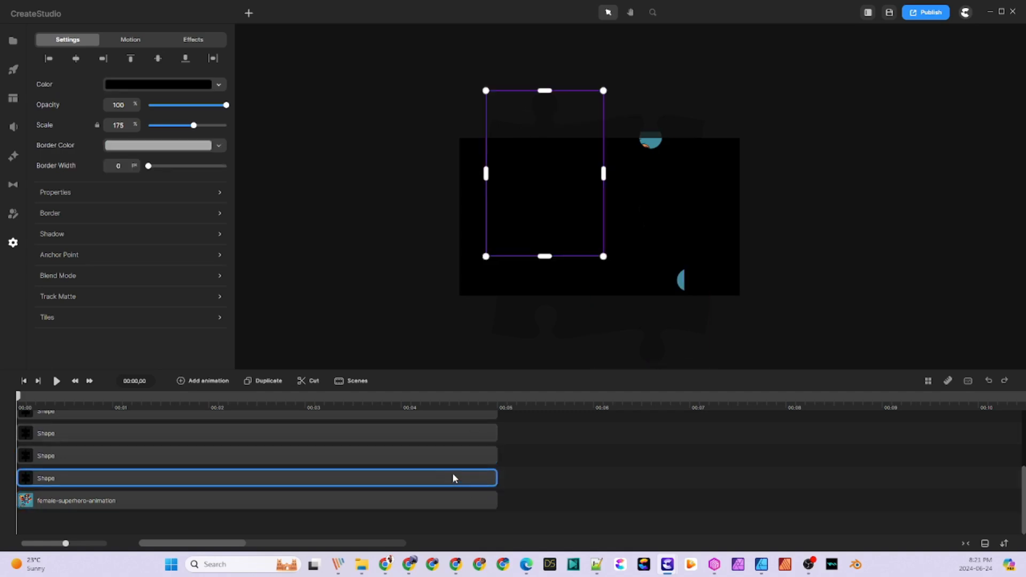
{"action": "left_click", "coordinate": [460, 440], "text": "ctrl"}
{"action": "left_click", "coordinate": [464, 455], "text": "ctrl"}
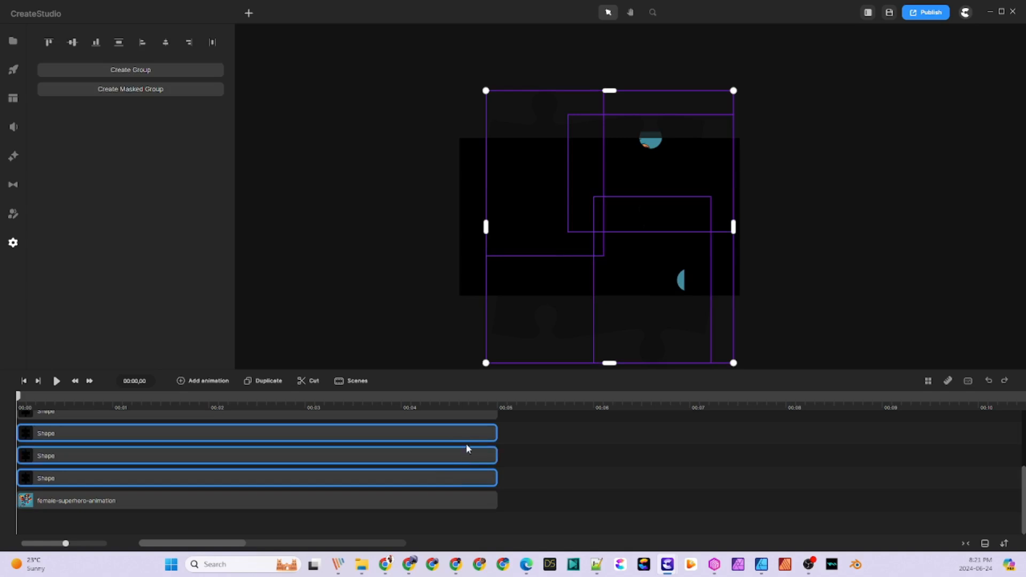
{"action": "left_click", "coordinate": [469, 416], "text": "ctrl"}
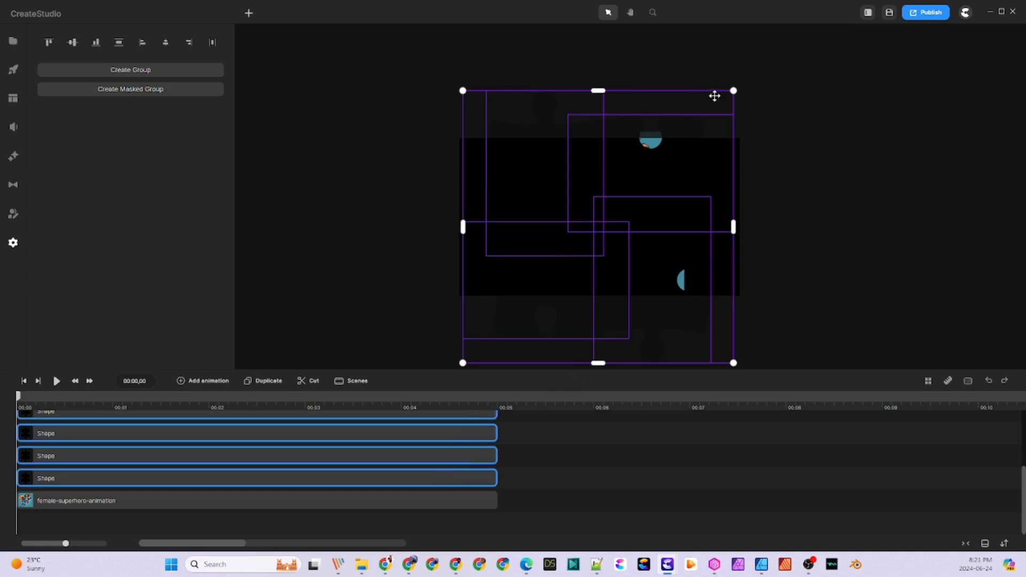
{"action": "left_click_drag", "start_coordinate": [733, 91], "coordinate": [749, 74]}
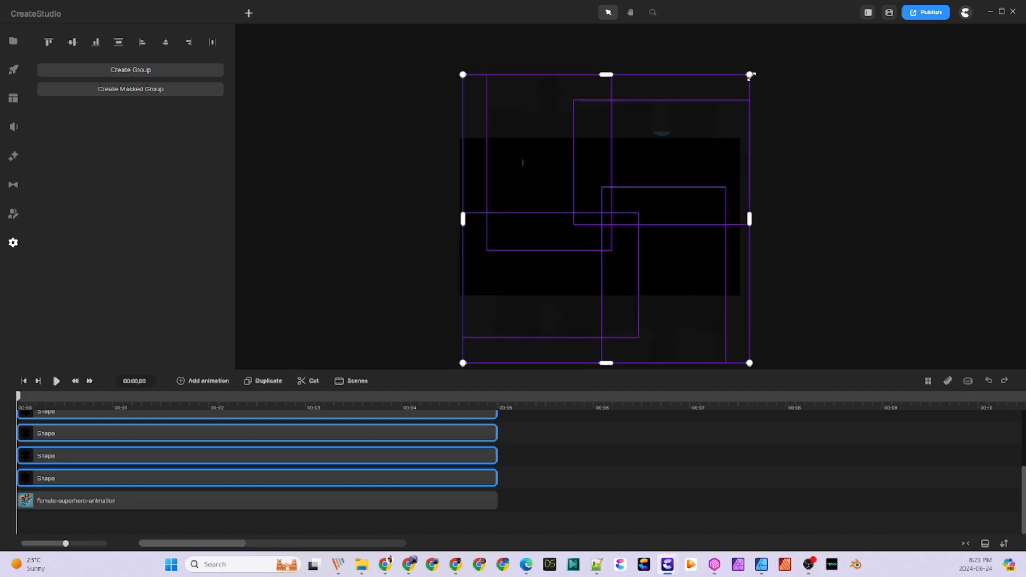
{"action": "left_click", "coordinate": [791, 229]}
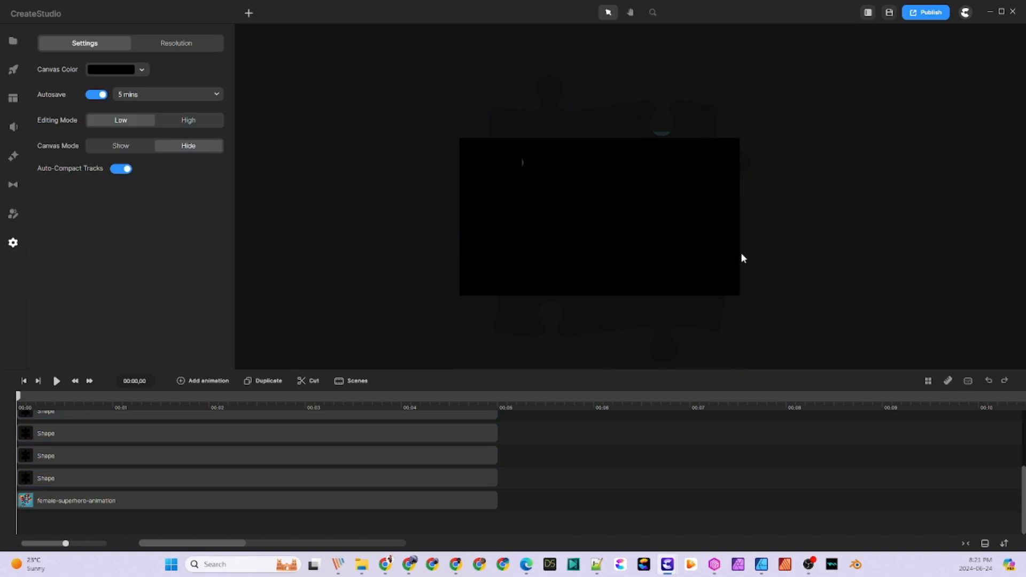
{"action": "left_click", "coordinate": [698, 239]}
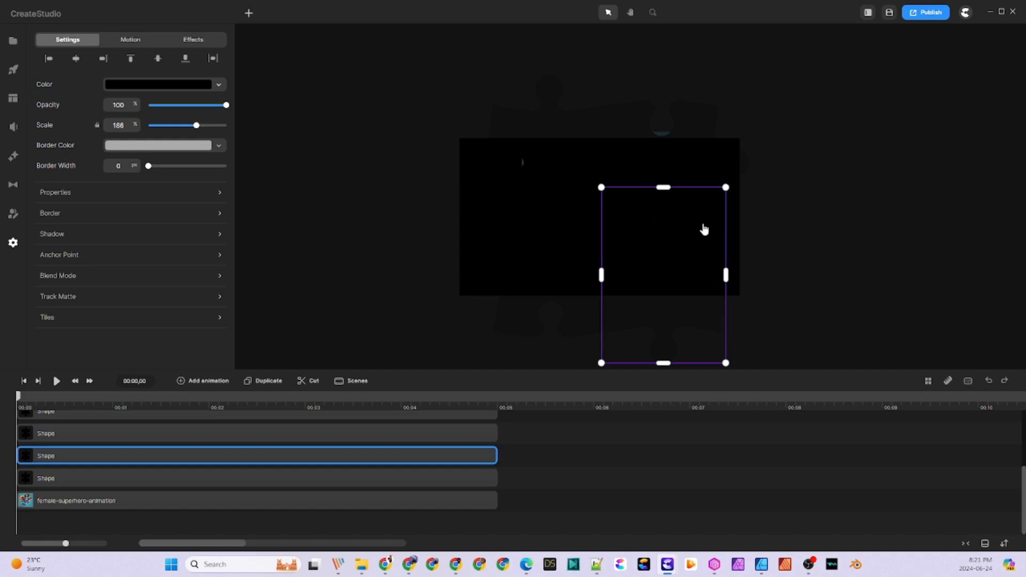
{"action": "left_click", "coordinate": [811, 182]}
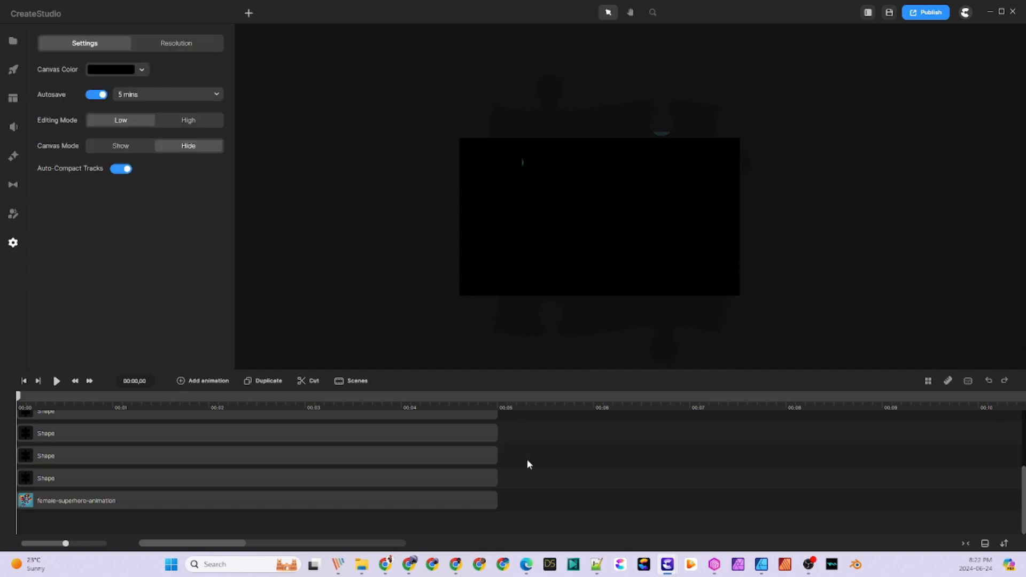
{"action": "scroll", "coordinate": [527, 460], "scroll_direction": "up", "scroll_amount": 3}
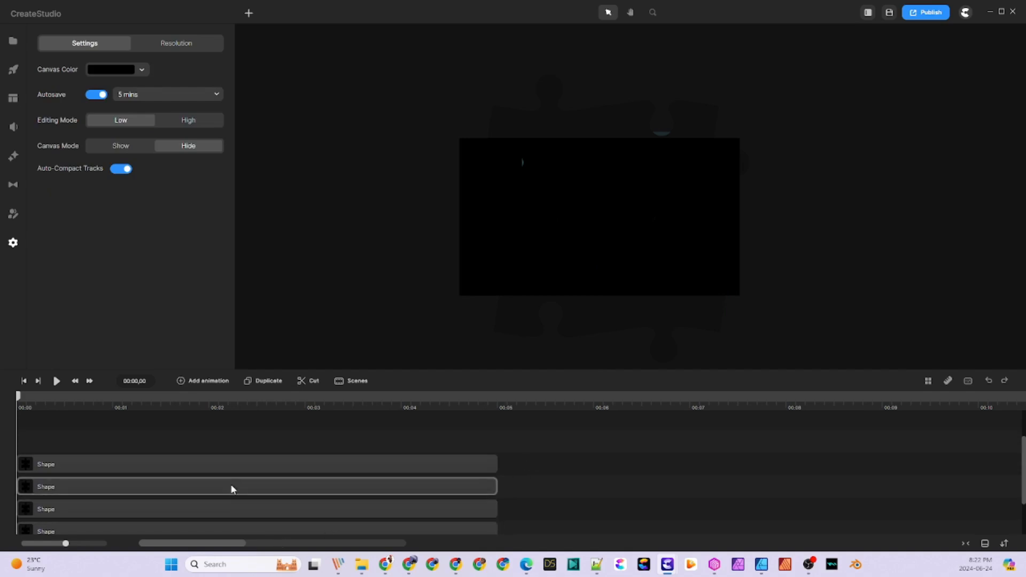
- Move the superhero image's layer above the four puzzle piece layers in the timeline
{"action": "scroll", "coordinate": [230, 496], "scroll_direction": "down", "scroll_amount": 2}
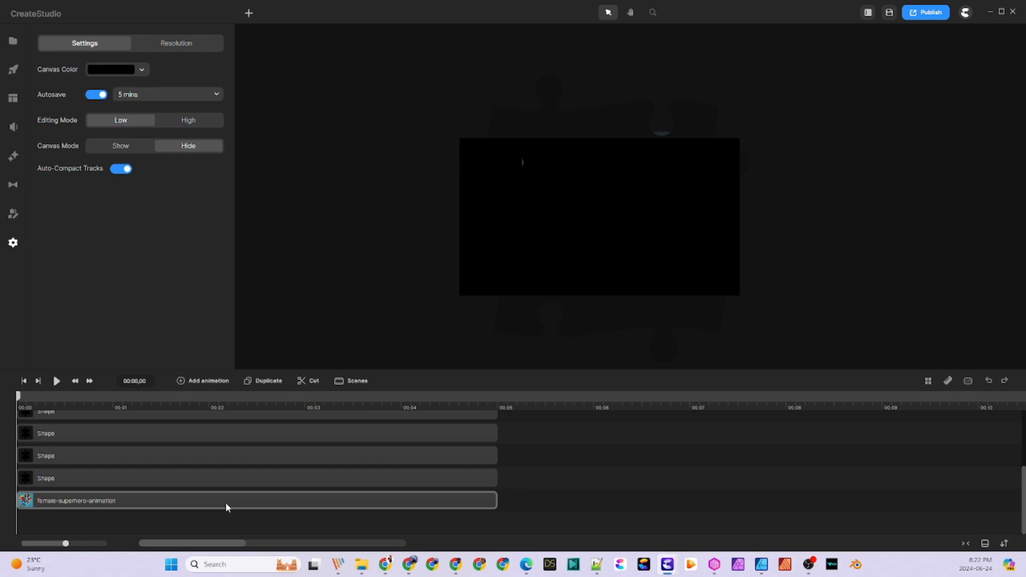
{"action": "left_click", "coordinate": [226, 467]}
{"action": "left_click_drag", "start_coordinate": [225, 397], "coordinate": [215, 445]}
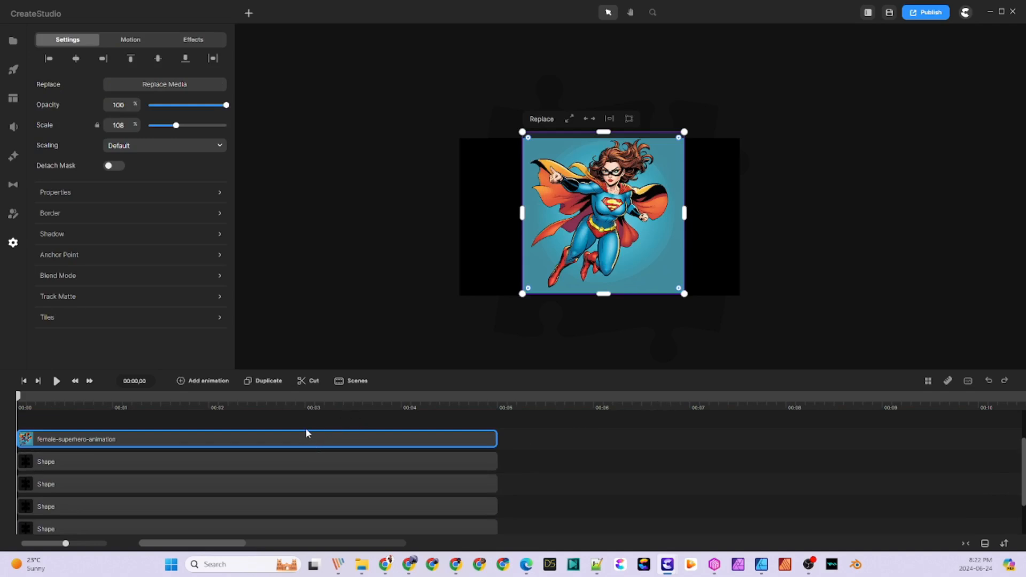
- Create four duplicates of the superhero image on stacked tracks, placed in the timeline from the 5-second mark, beside the lowest puzzle piece layer
{"action": "left_click", "coordinate": [269, 382]}
{"action": "left_click_drag", "start_coordinate": [159, 444], "coordinate": [640, 499]}
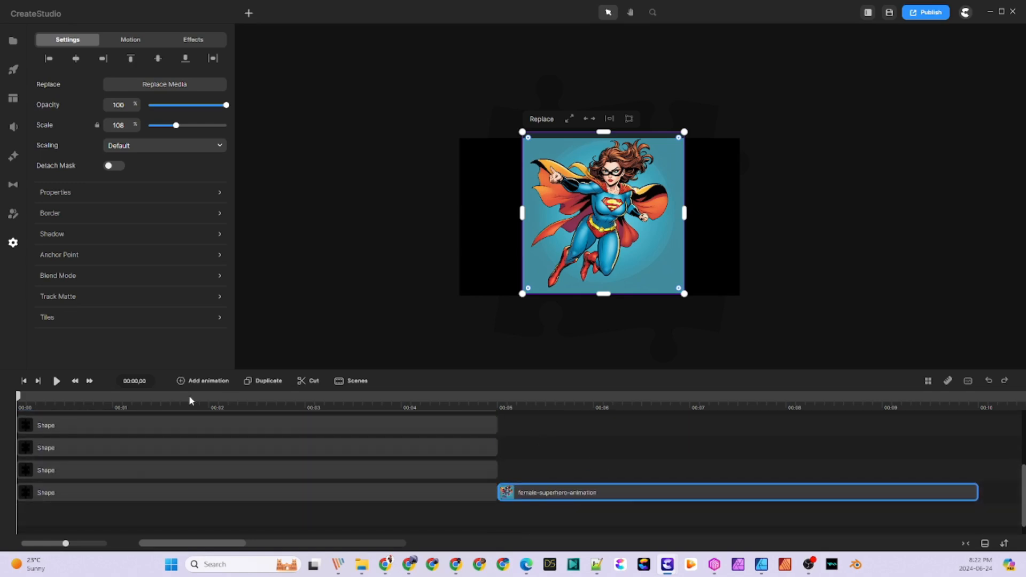
{"action": "left_click", "coordinate": [264, 383]}
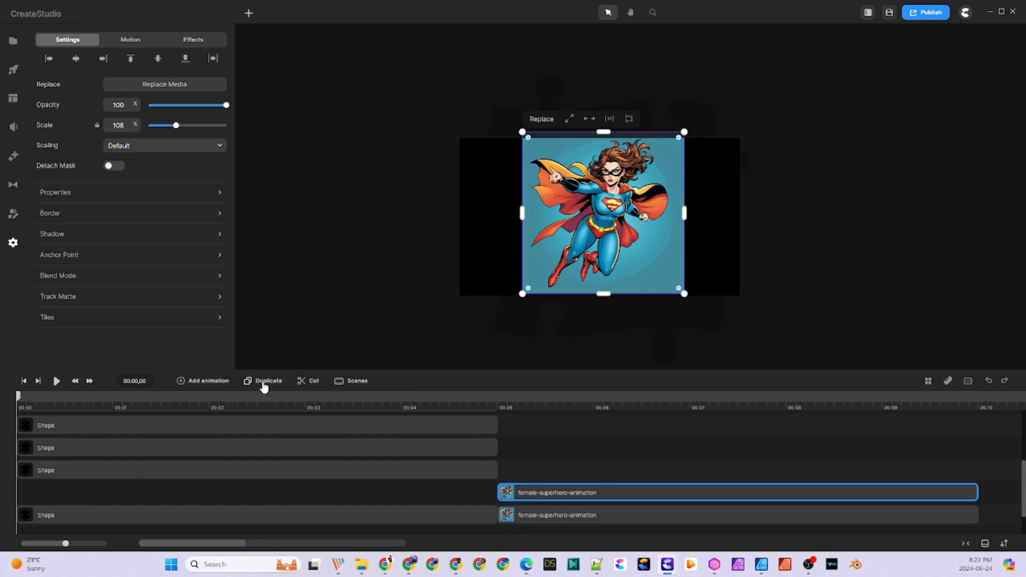
{"action": "left_click", "coordinate": [264, 384]}
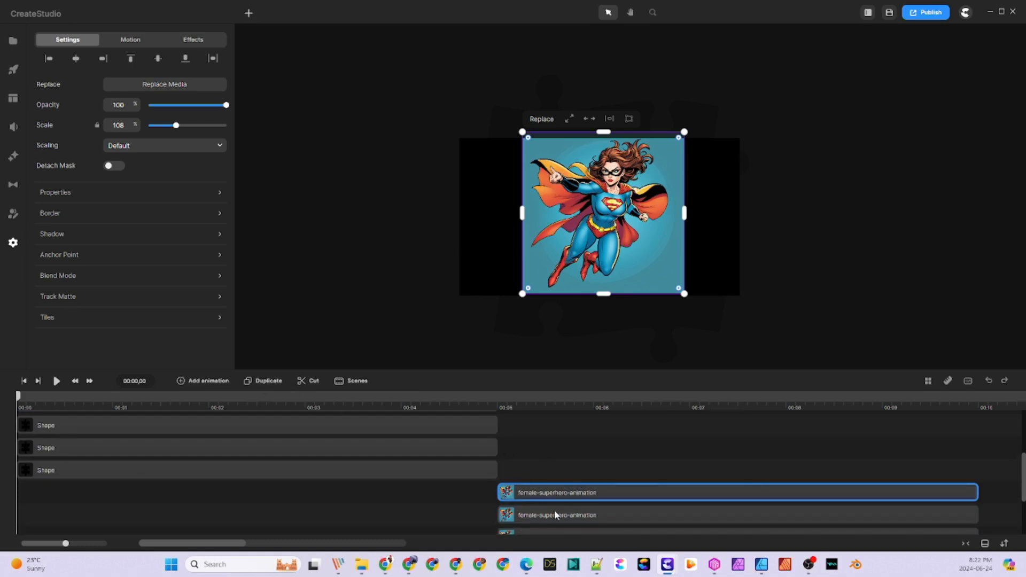
{"action": "scroll", "coordinate": [554, 512], "scroll_direction": "down", "scroll_amount": 2}
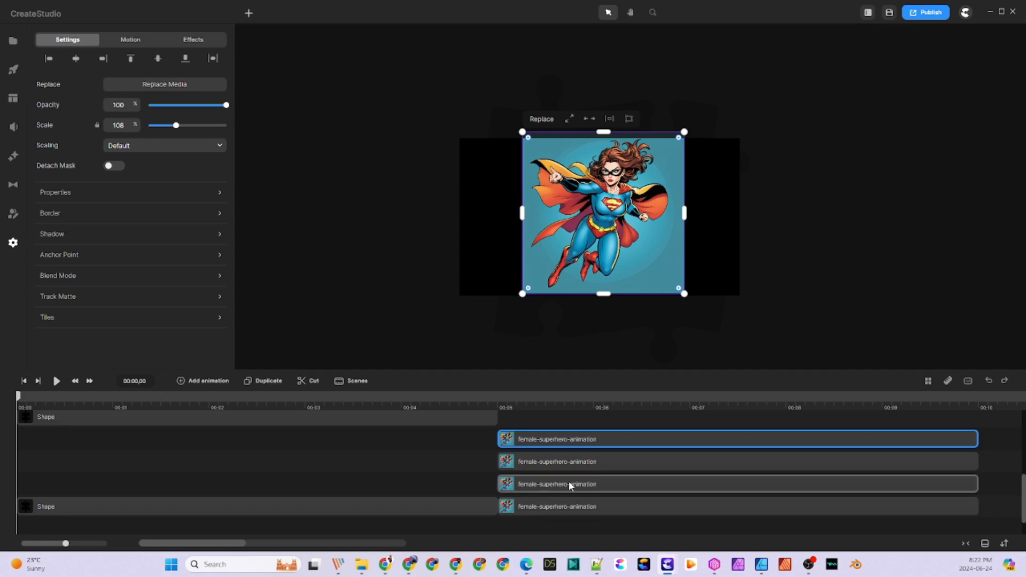
- Move the lowest image copy to the timeline start, directly above the lowest puzzle piece layer, and look at its Track Matte options
{"action": "left_click_drag", "start_coordinate": [549, 509], "coordinate": [62, 490]}
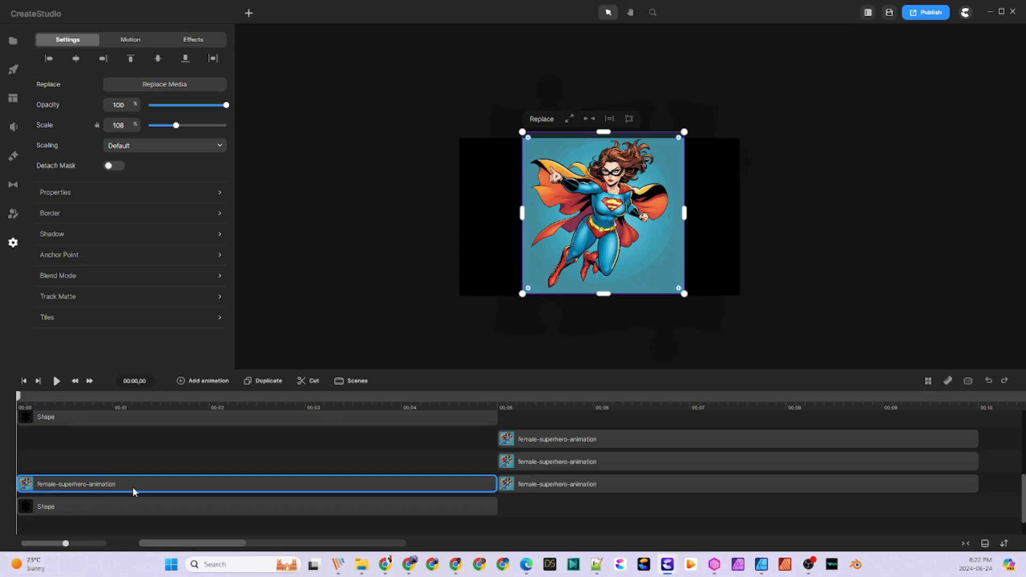
{"action": "left_click", "coordinate": [129, 297]}
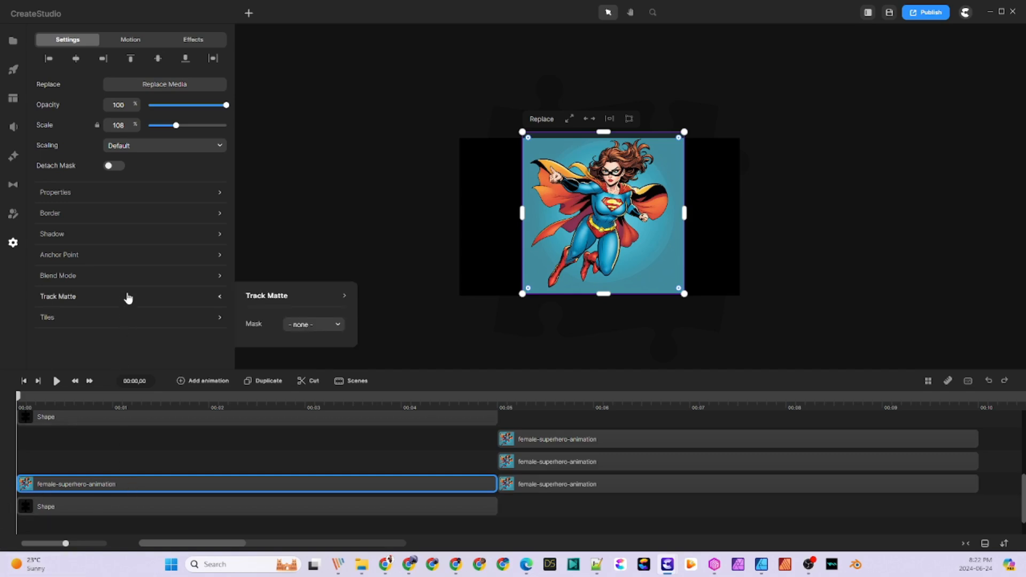
{"action": "left_click", "coordinate": [317, 446]}
- Rename the layer of the upper-left puzzle piece as 1
{"action": "scroll", "coordinate": [334, 487], "scroll_direction": "down", "scroll_amount": 2}
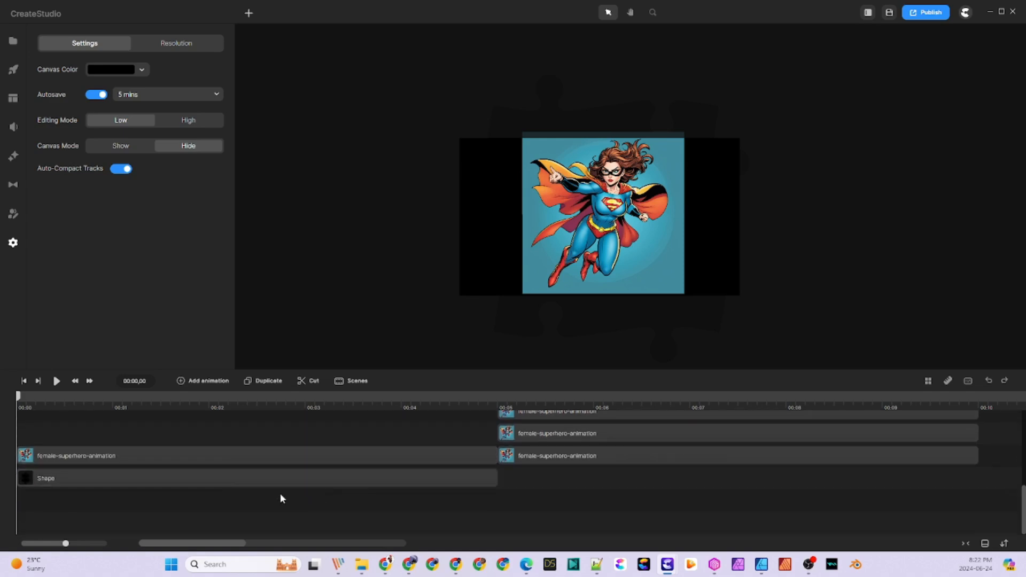
{"action": "left_click", "coordinate": [59, 480]}
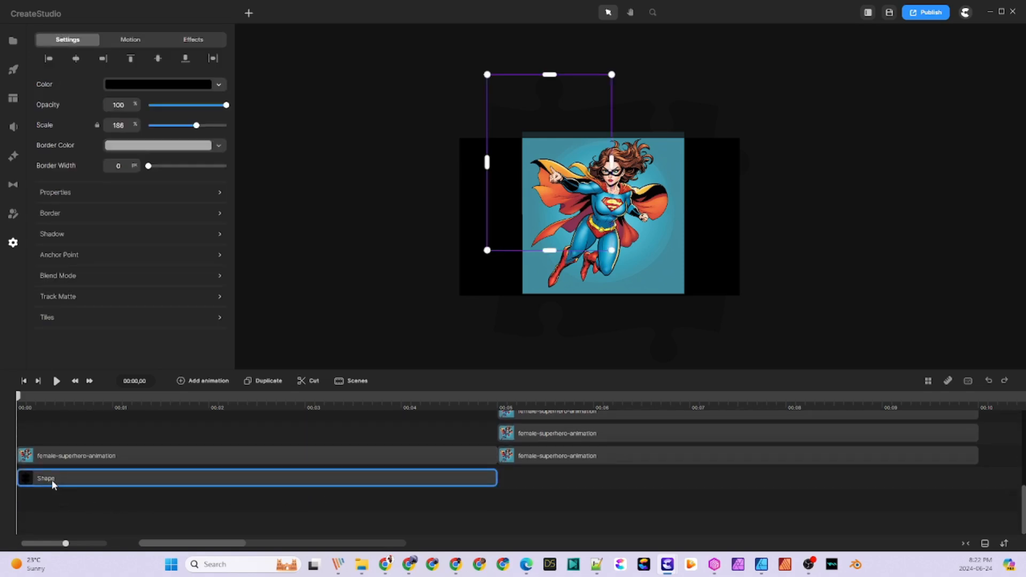
{"action": "right_click", "coordinate": [51, 483]}
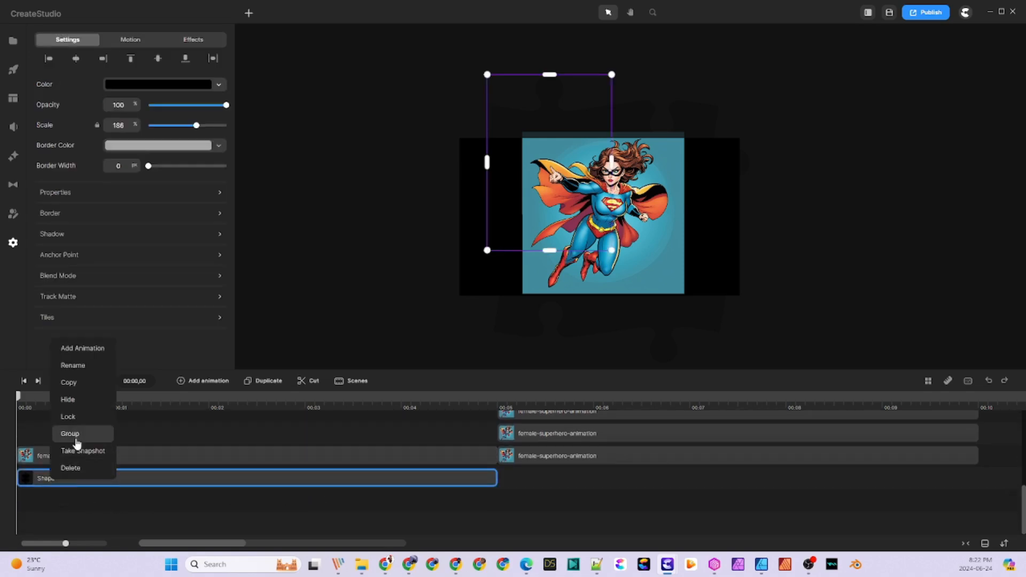
{"action": "left_click", "coordinate": [85, 365]}
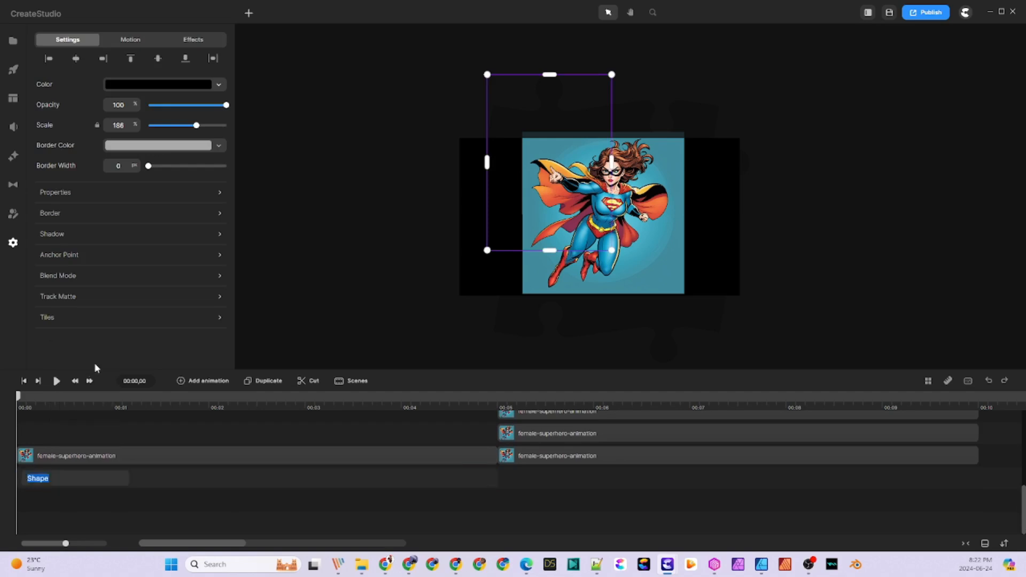
{"action": "type", "text": "1"}
{"action": "left_click", "coordinate": [255, 506]}
- Rename the layer of the upper-right puzzle piece as 2
{"action": "scroll", "coordinate": [268, 497], "scroll_direction": "up", "scroll_amount": 2}
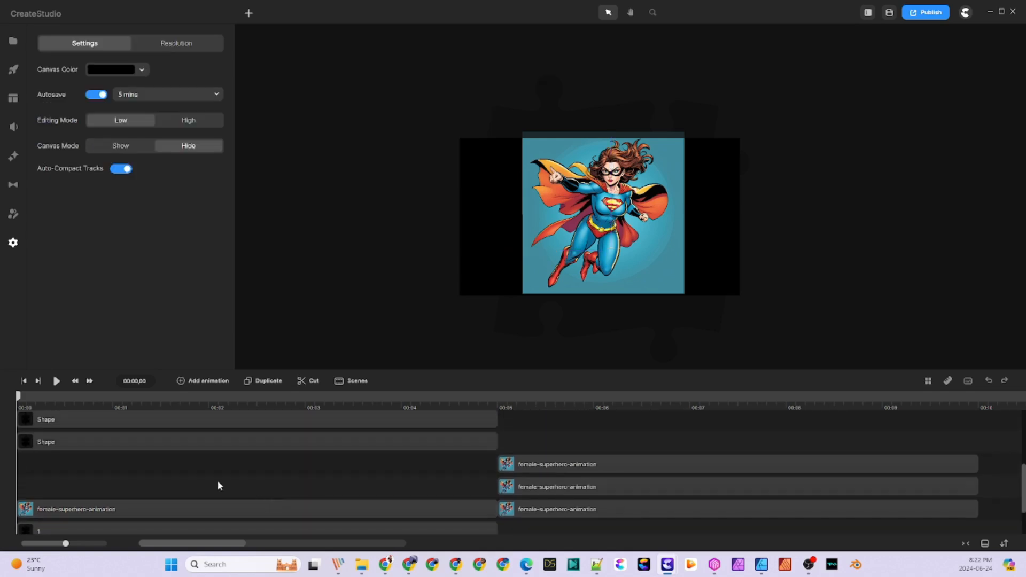
{"action": "left_click", "coordinate": [165, 448]}
{"action": "left_click", "coordinate": [157, 422]}
{"action": "scroll", "coordinate": [157, 422], "scroll_direction": "up", "scroll_amount": 1}
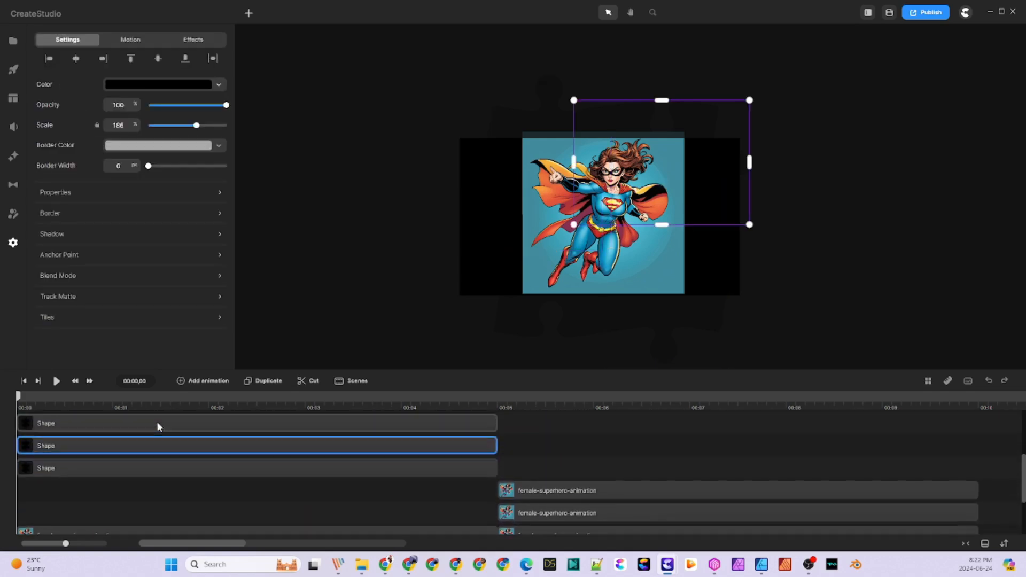
{"action": "right_click", "coordinate": [46, 454]}
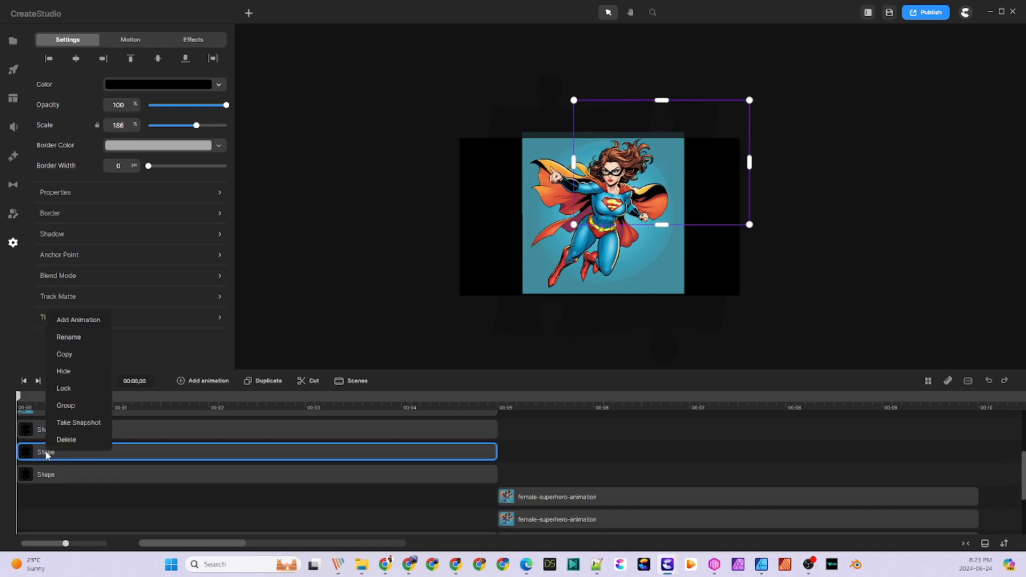
{"action": "left_click", "coordinate": [73, 349]}
{"action": "type", "text": "2"}
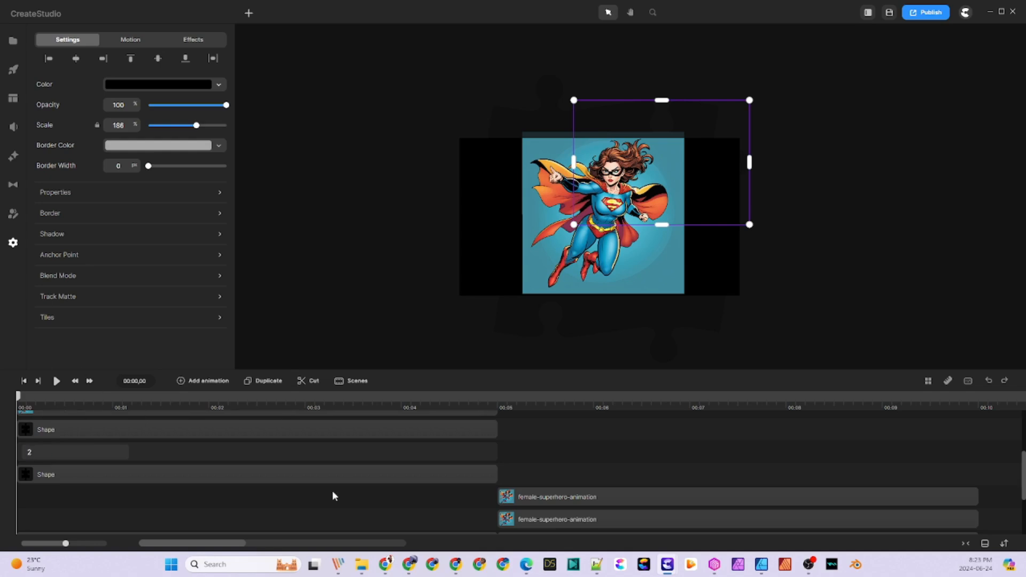
{"action": "key", "text": "Return"}
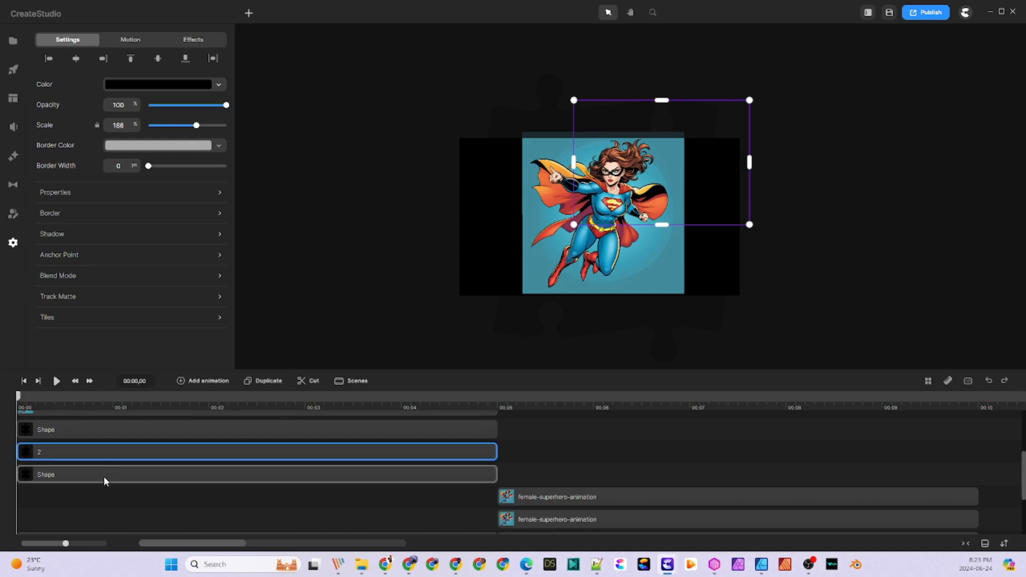
- Rename the layer of the lower-left puzzle piece as 3
{"action": "left_click", "coordinate": [103, 427]}
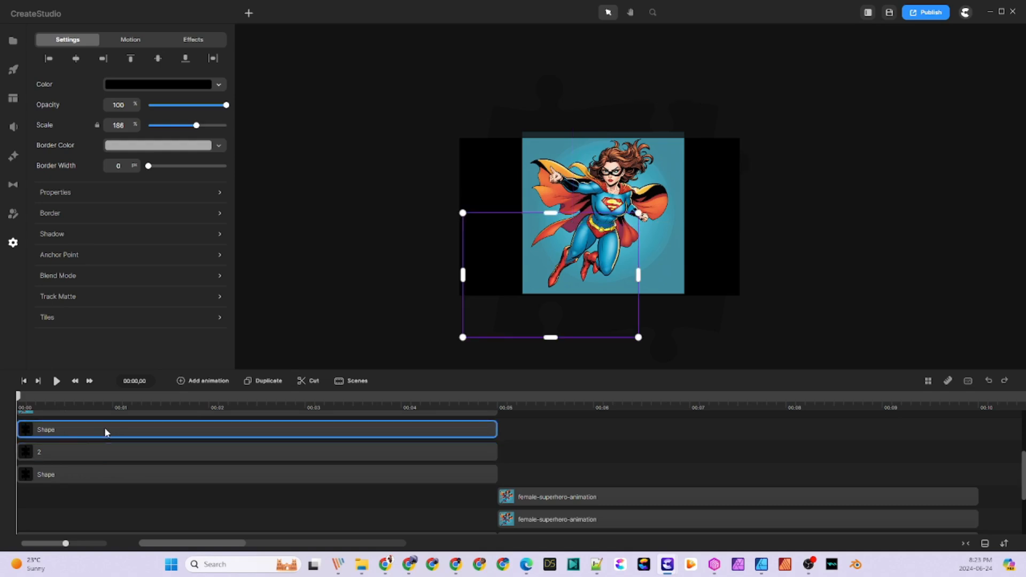
{"action": "right_click", "coordinate": [53, 430]}
{"action": "left_click", "coordinate": [74, 315]}
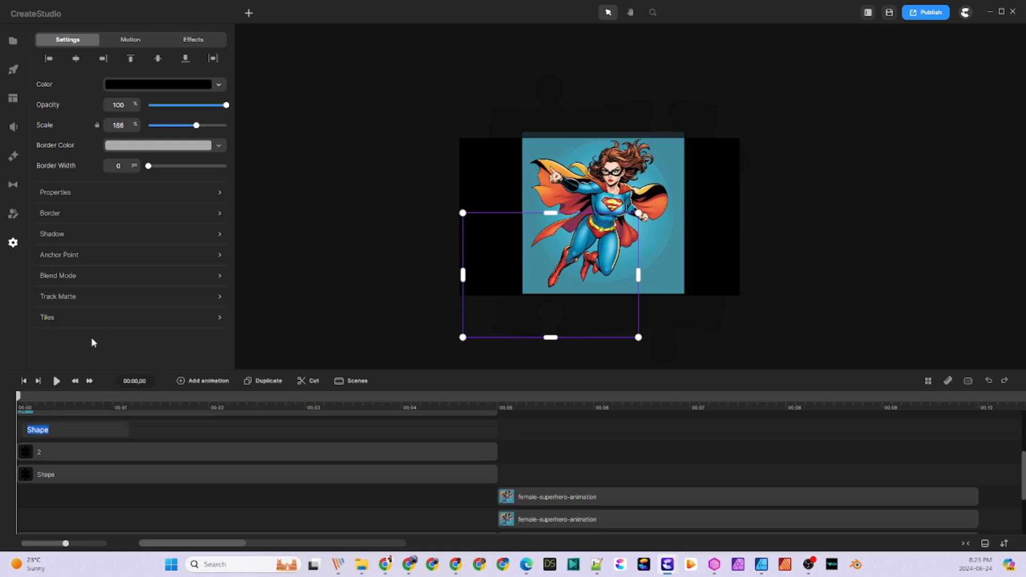
{"action": "type", "text": "3"}
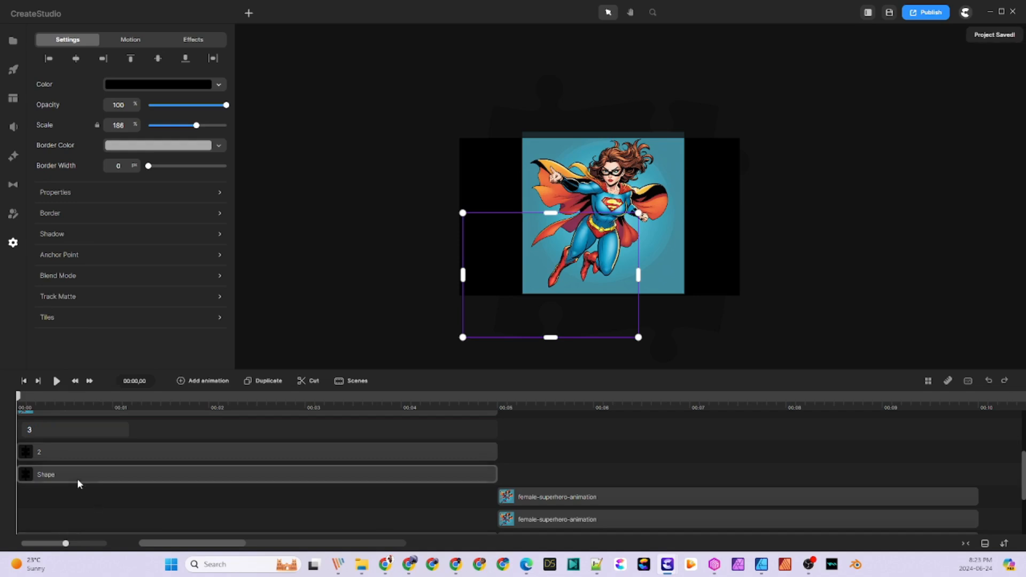
- Rename the layer of the lower-right puzzle piece as 4
{"action": "left_click", "coordinate": [46, 473]}
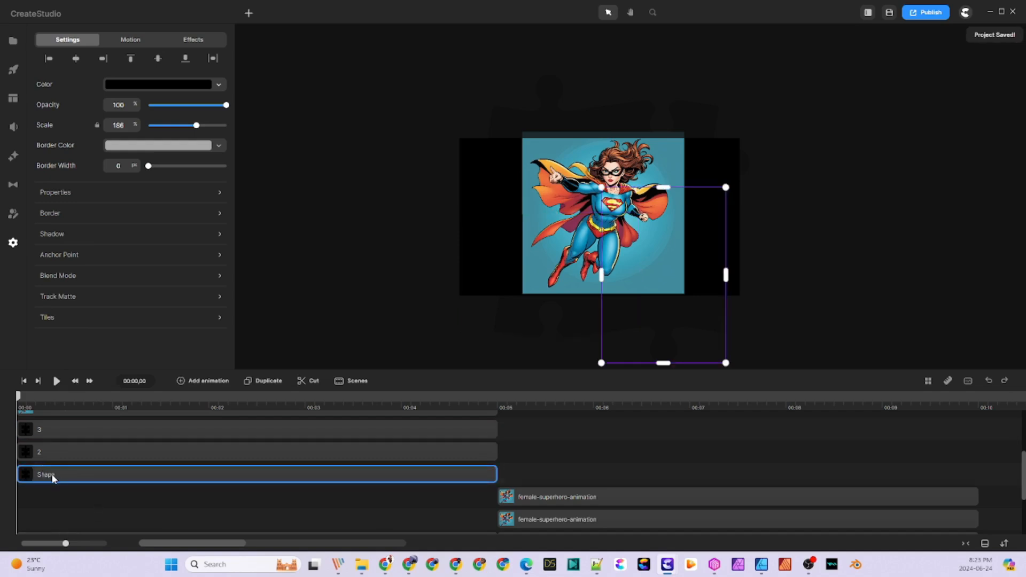
{"action": "right_click", "coordinate": [51, 474]}
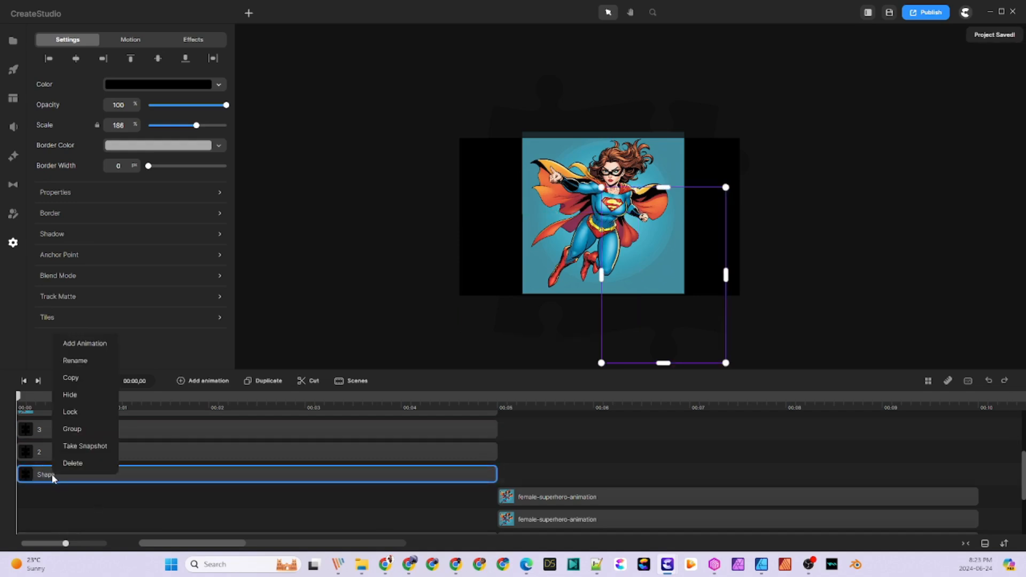
{"action": "left_click", "coordinate": [82, 361]}
{"action": "type", "text": "4"}
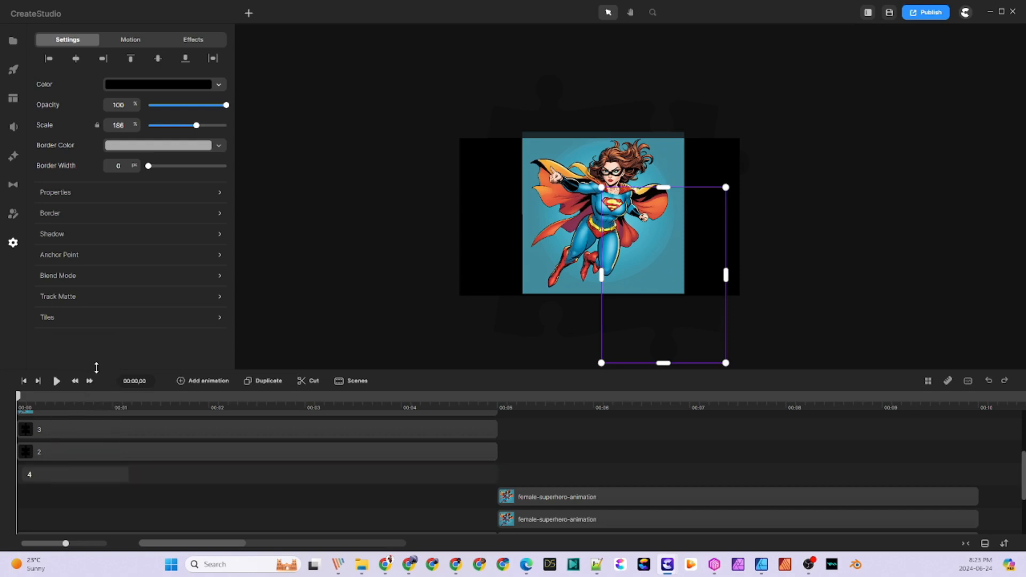
{"action": "key", "text": "Return"}
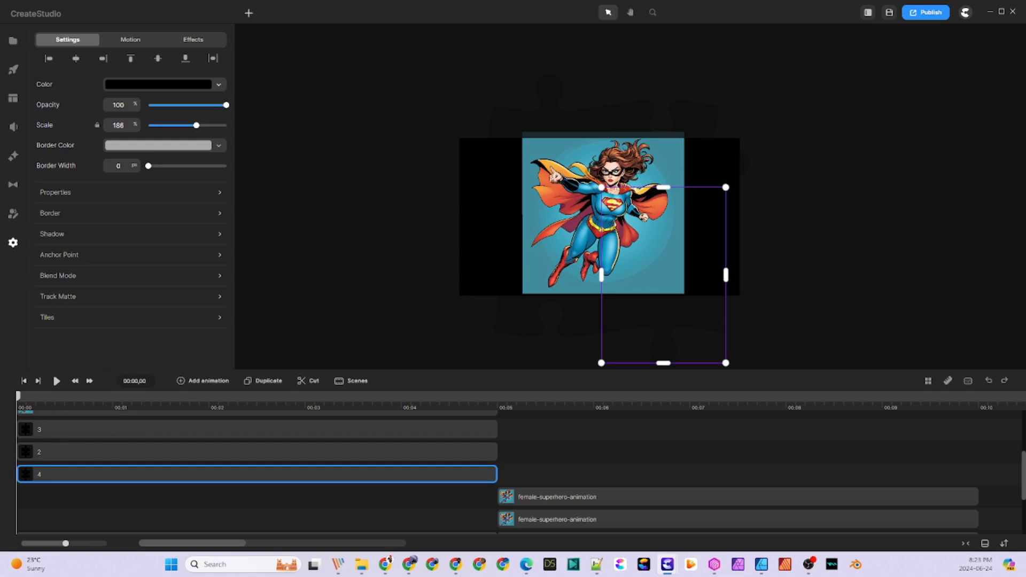
- Apply a track matte of type Alpha to the selected lower-right puzzle piece, using piece 1 as the mask
{"action": "scroll", "coordinate": [323, 465], "scroll_direction": "down", "scroll_amount": 3}
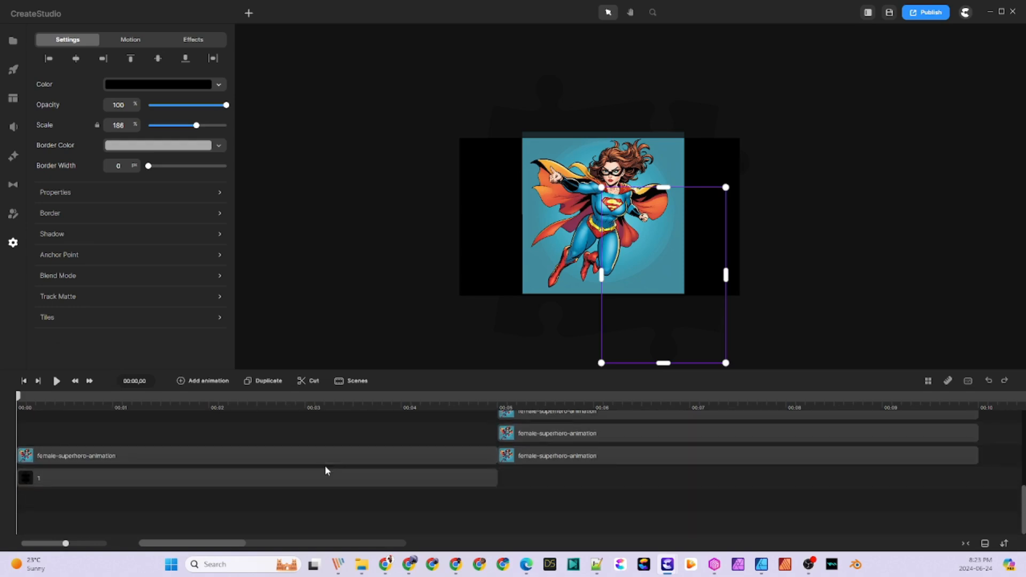
{"action": "left_click", "coordinate": [253, 457]}
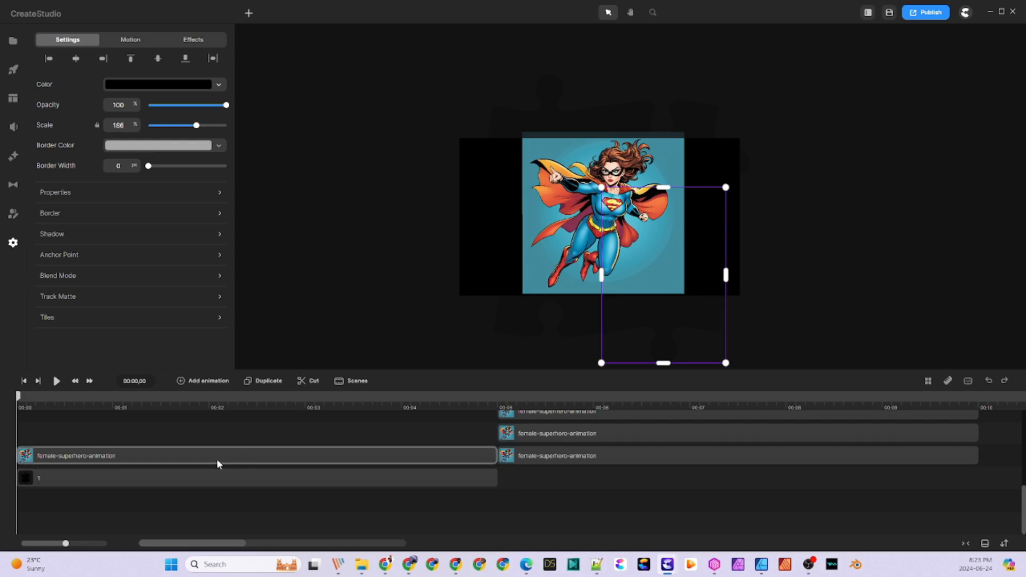
{"action": "left_click", "coordinate": [71, 296]}
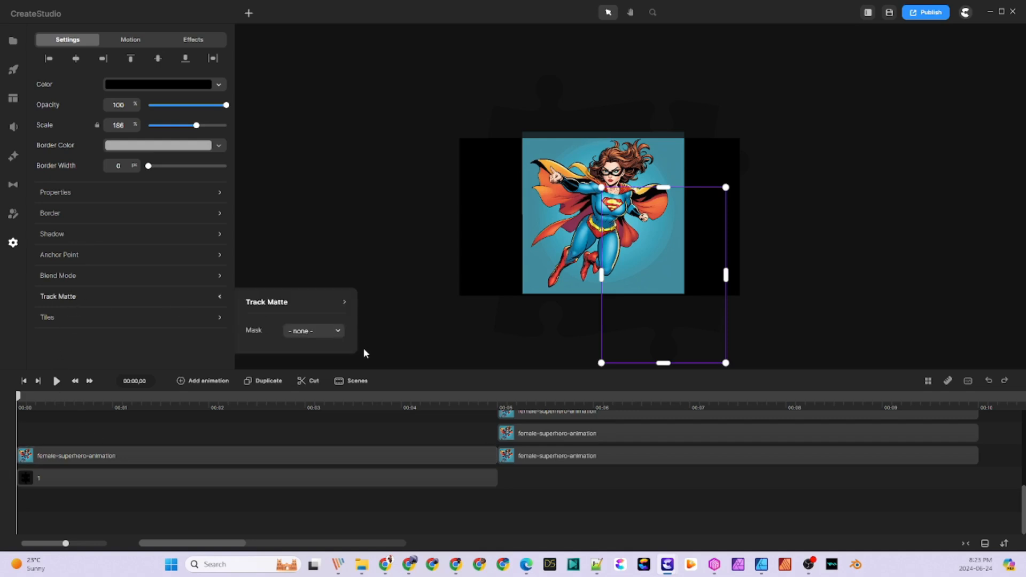
{"action": "left_click", "coordinate": [338, 333]}
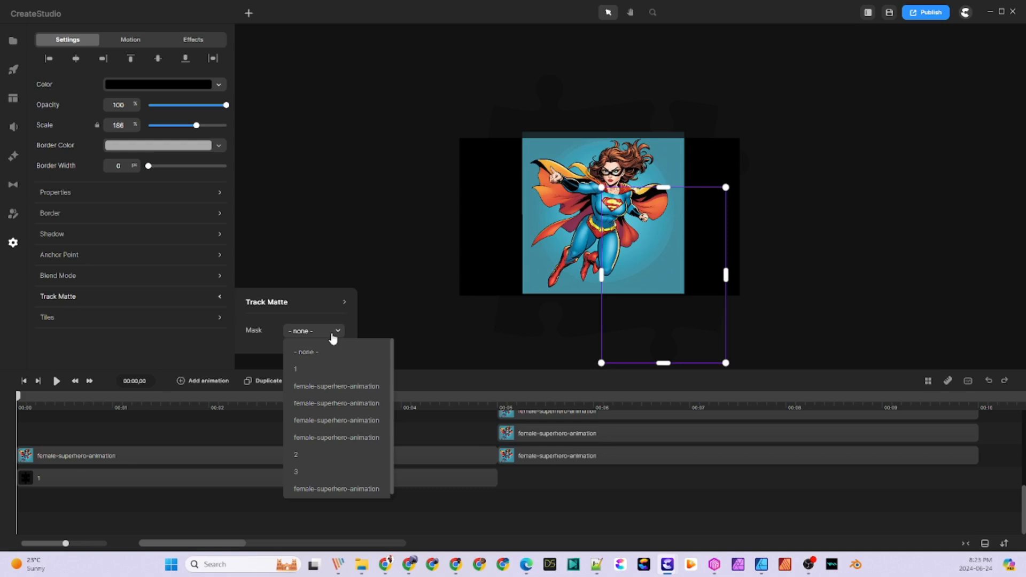
{"action": "left_click", "coordinate": [307, 372]}
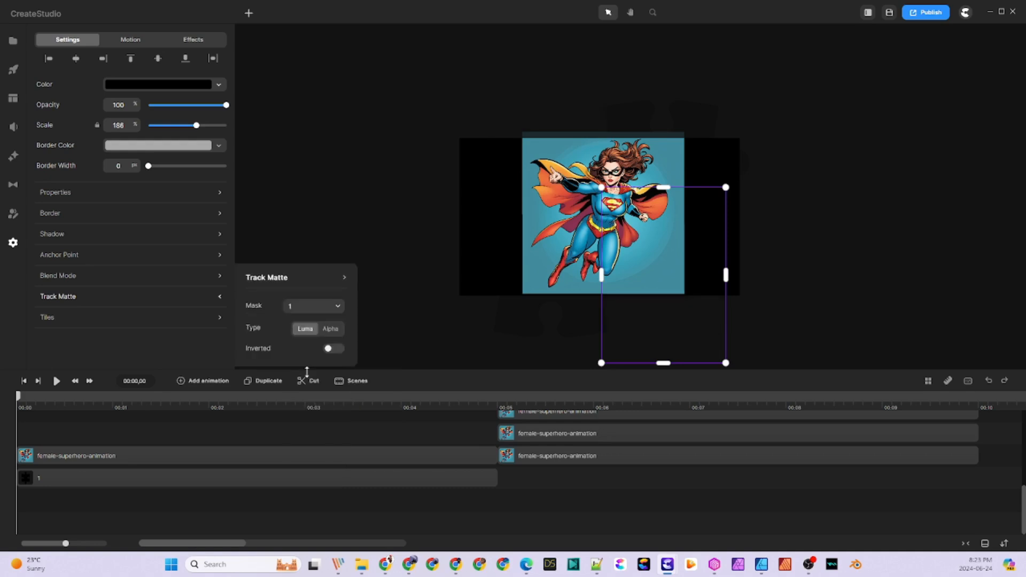
{"action": "left_click", "coordinate": [337, 329]}
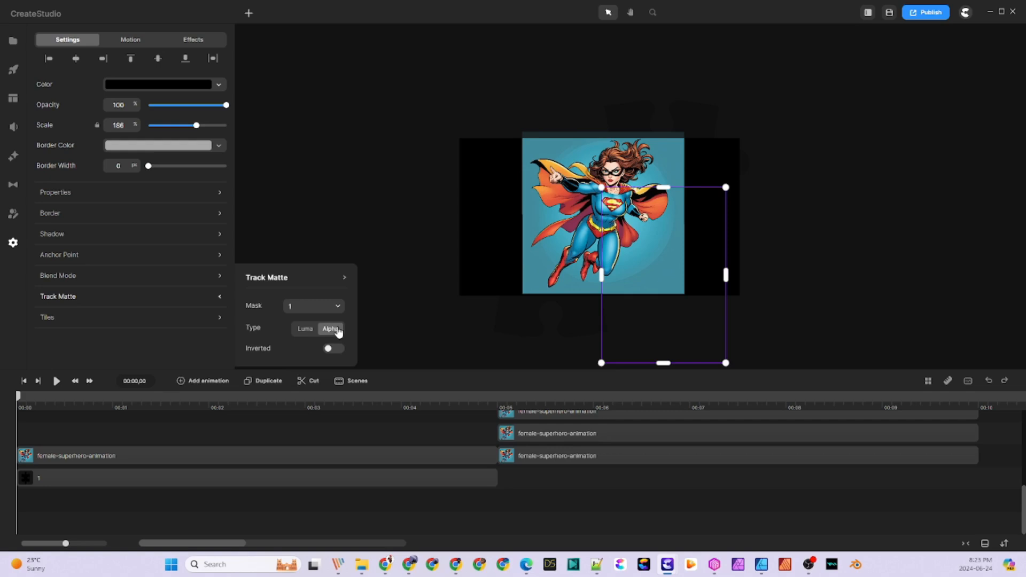
- Group puzzle piece 1 with the image copy on the track directly above it
{"action": "left_click_drag", "start_coordinate": [273, 507], "coordinate": [246, 434]}
{"action": "key", "text": "ctrl+g"}
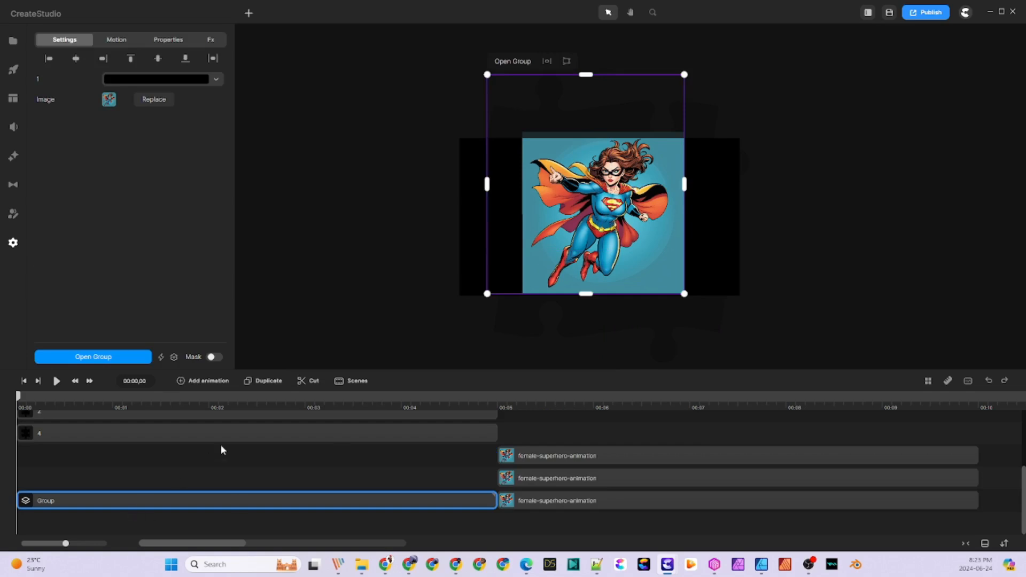
- Move puzzle piece 2 directly above the group and place the lowest remaining image copy at the timeline start, just above piece 2
{"action": "scroll", "coordinate": [220, 445], "scroll_direction": "up", "scroll_amount": 1}
{"action": "left_click_drag", "start_coordinate": [223, 464], "coordinate": [196, 523]}
{"action": "scroll", "coordinate": [244, 479], "scroll_direction": "down", "scroll_amount": 1}
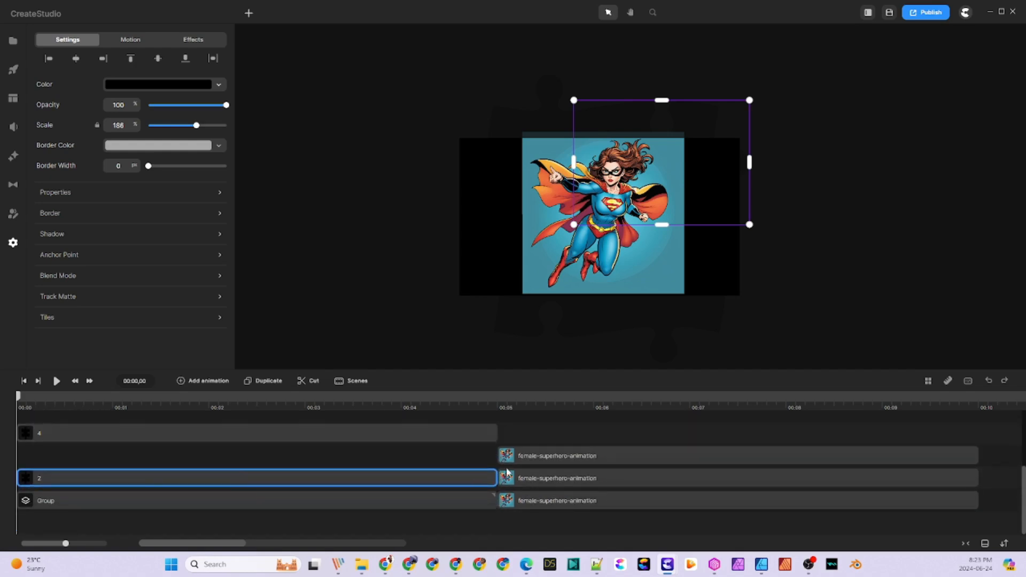
{"action": "left_click_drag", "start_coordinate": [528, 498], "coordinate": [44, 461]}
- Apply a track matte of type Alpha to the image copy directly above puzzle piece 2, using piece 2 as the mask
{"action": "right_click", "coordinate": [113, 451]}
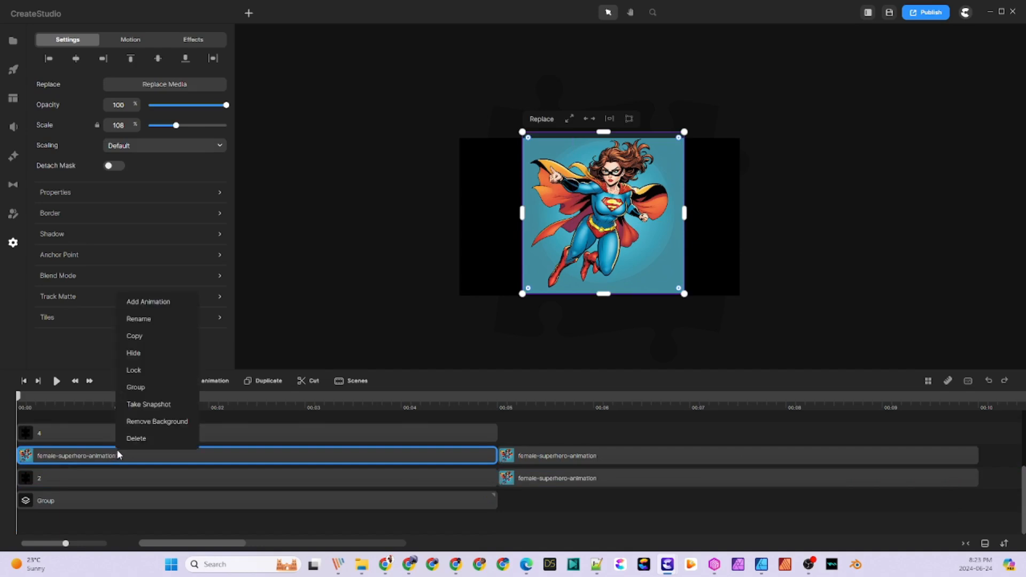
{"action": "left_click", "coordinate": [62, 303]}
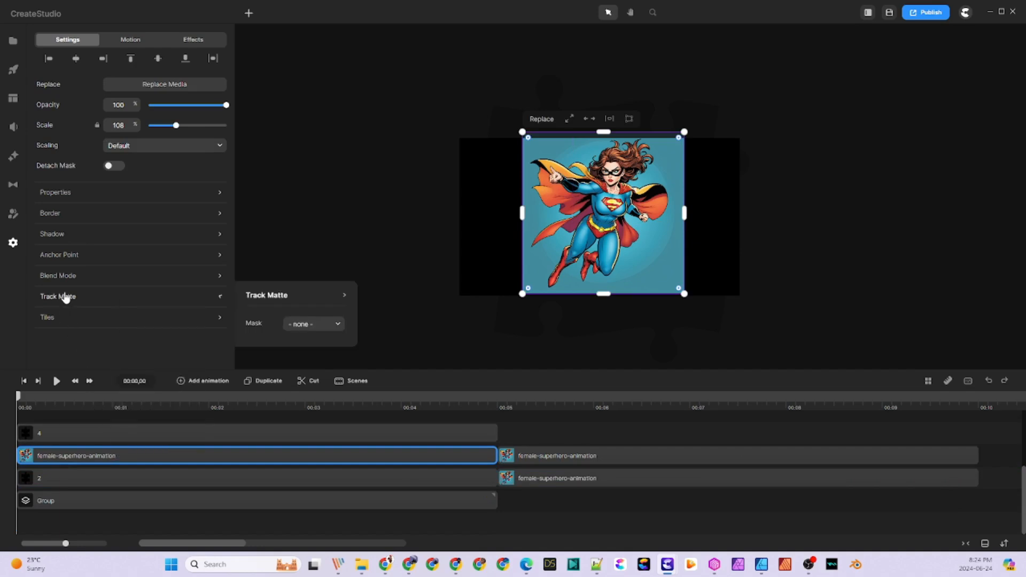
{"action": "left_click", "coordinate": [339, 325]}
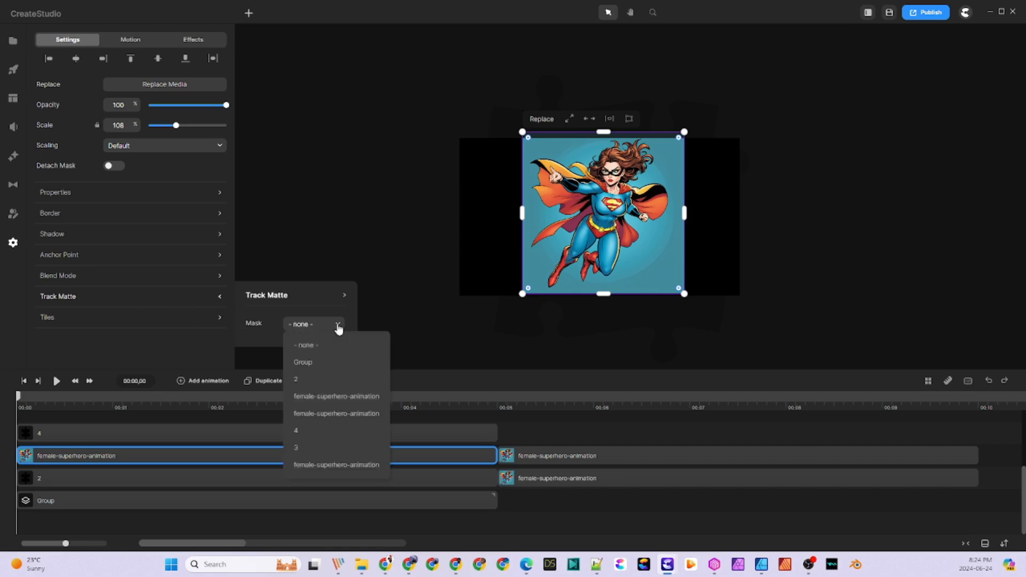
{"action": "left_click", "coordinate": [313, 380]}
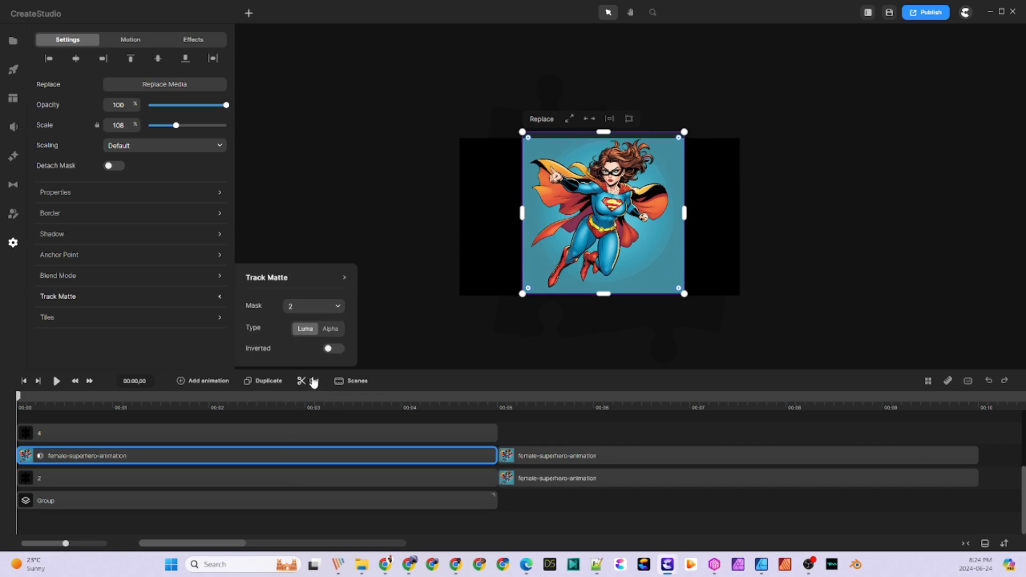
{"action": "left_click", "coordinate": [340, 329]}
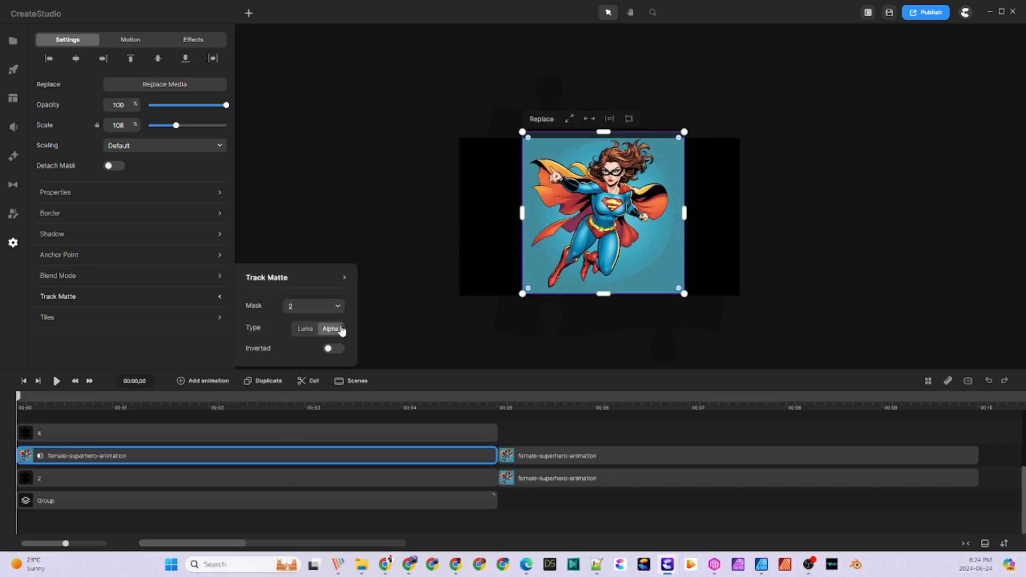
- Group puzzle piece 2 with its masked image copy and move the group directly above the first group
{"action": "left_click", "coordinate": [317, 484], "text": "ctrl"}
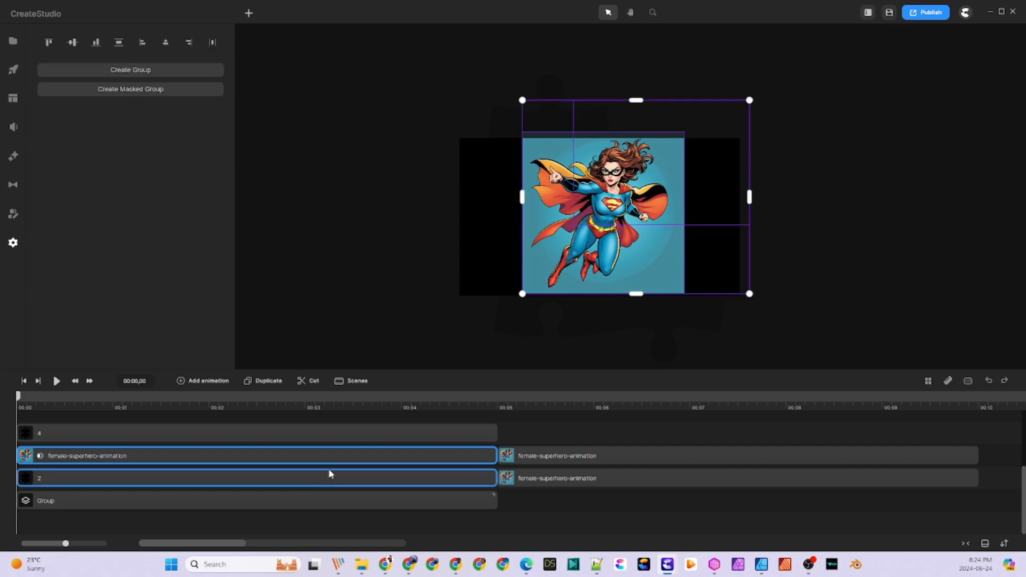
{"action": "key", "text": "ctrl+g"}
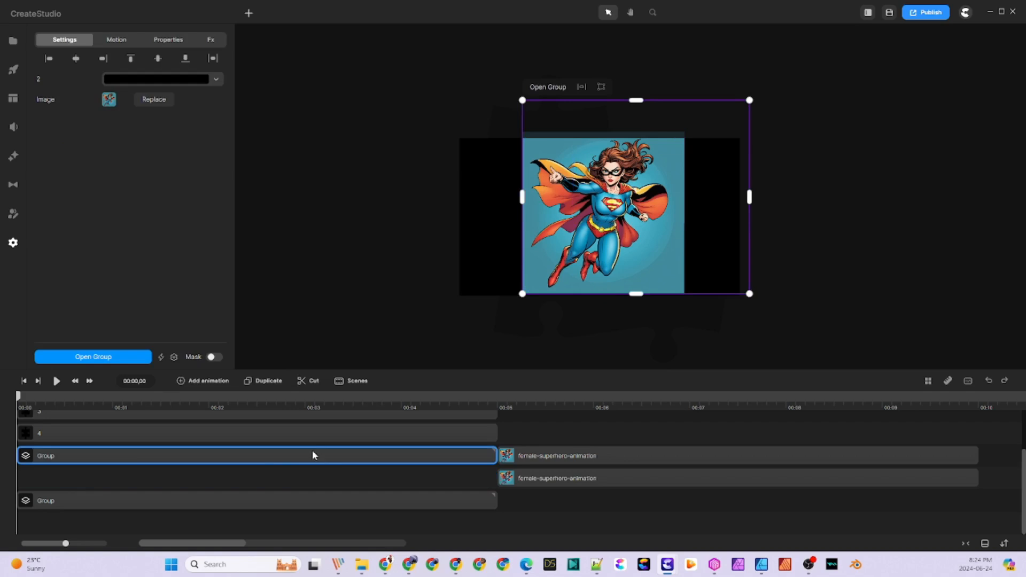
{"action": "left_click_drag", "start_coordinate": [180, 463], "coordinate": [167, 484]}
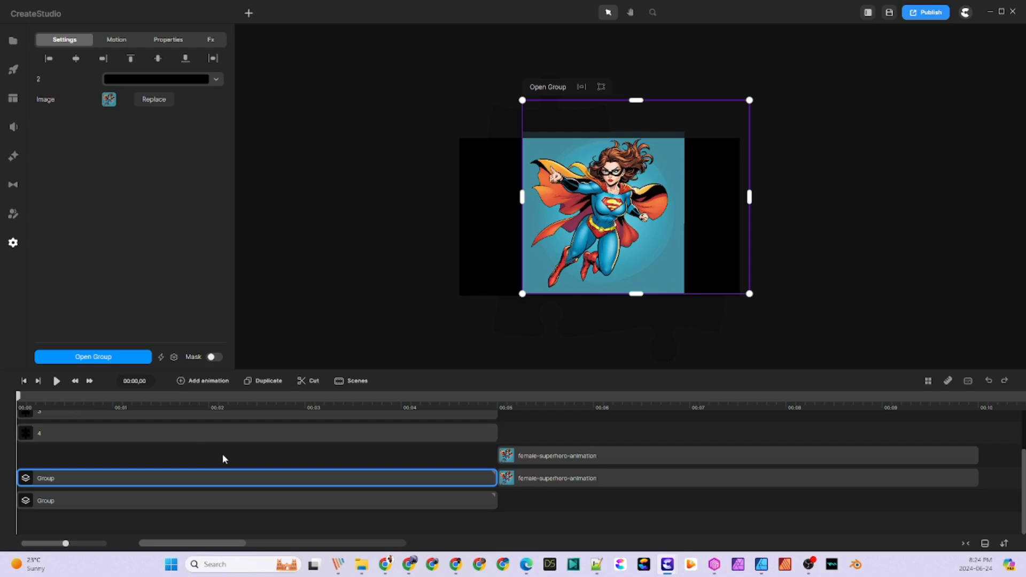
- Move puzzle piece 3 directly above the two groups and place the lowest remaining image copy at the timeline start, just above piece 3
{"action": "left_click_drag", "start_coordinate": [217, 440], "coordinate": [199, 481]}
{"action": "scroll", "coordinate": [233, 483], "scroll_direction": "down", "scroll_amount": 1}
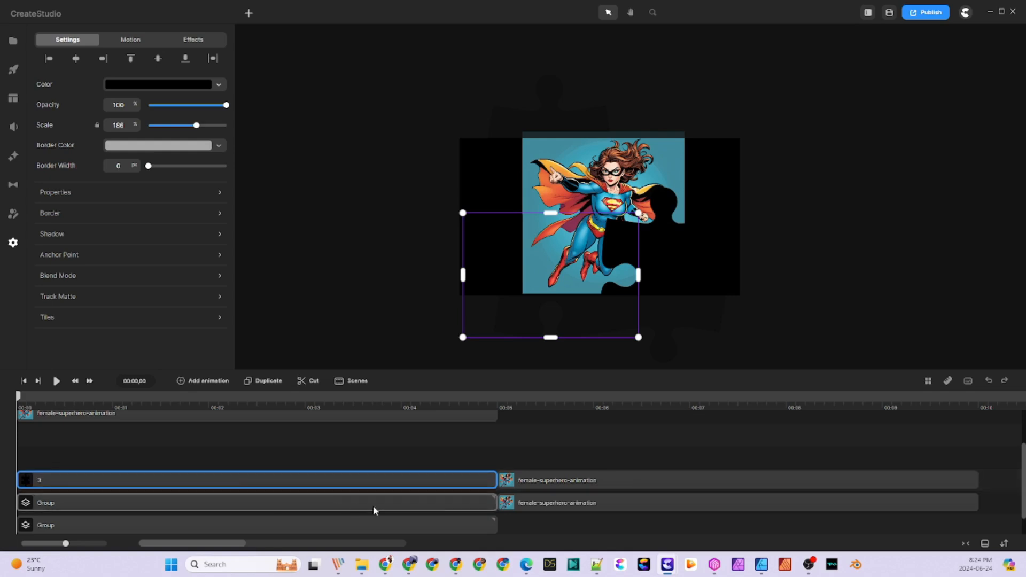
{"action": "left_click_drag", "start_coordinate": [522, 501], "coordinate": [20, 458]}
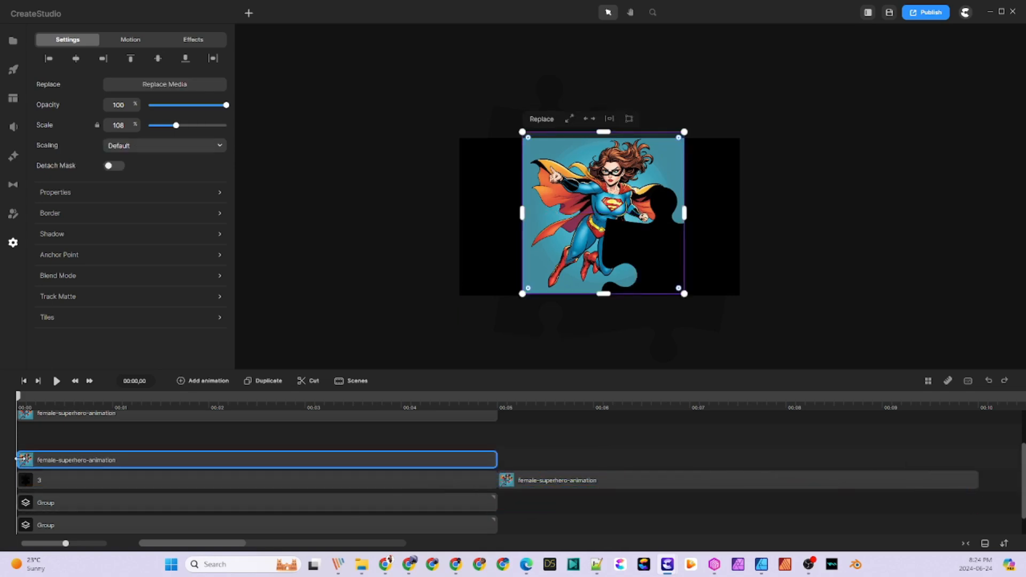
- Apply a track matte to the image copy directly above puzzle piece 3, using piece 3 as the mask
{"action": "left_click", "coordinate": [202, 477], "text": "shift"}
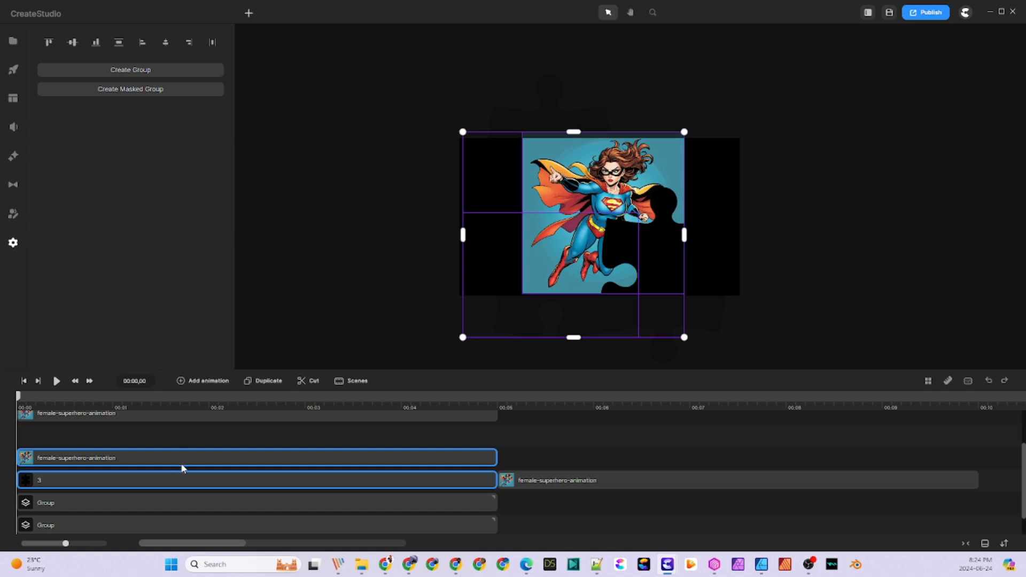
{"action": "left_click", "coordinate": [180, 462]}
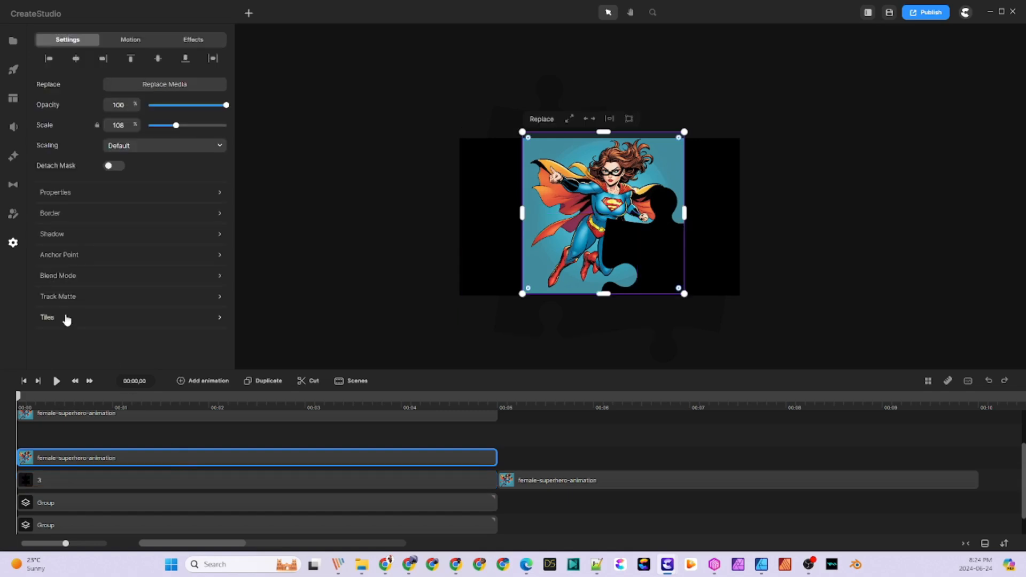
{"action": "left_click", "coordinate": [68, 297]}
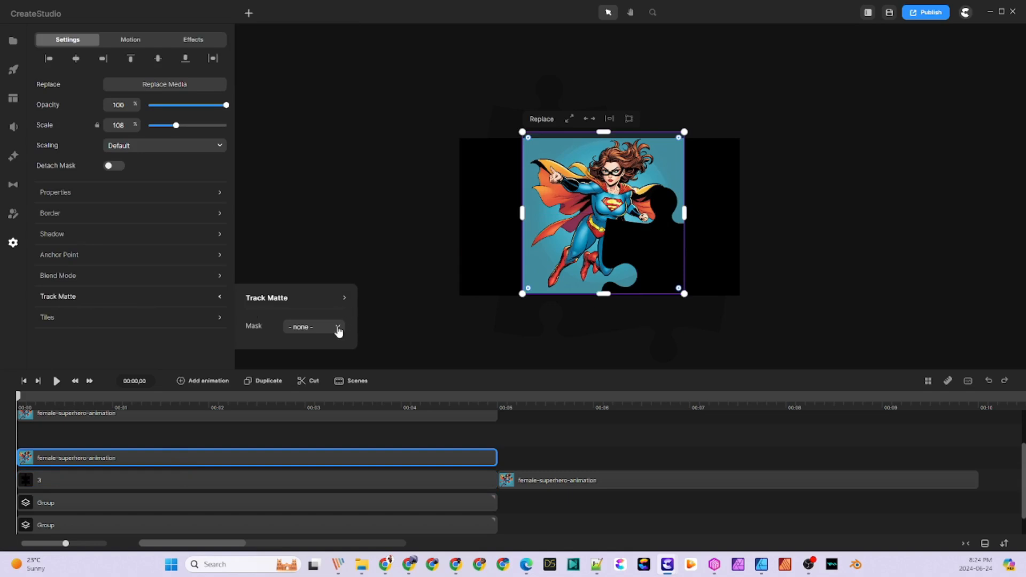
{"action": "left_click", "coordinate": [338, 330]}
{"action": "left_click", "coordinate": [298, 398]}
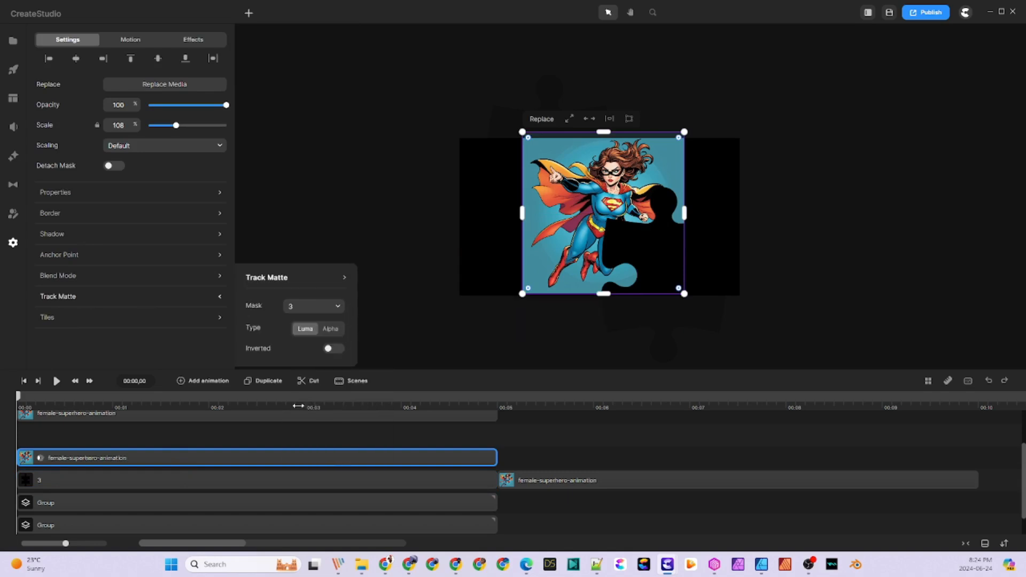
- Group puzzle piece 3 with its masked image copy and move the group directly above the two existing groups
{"action": "left_click", "coordinate": [264, 479], "text": "shift"}
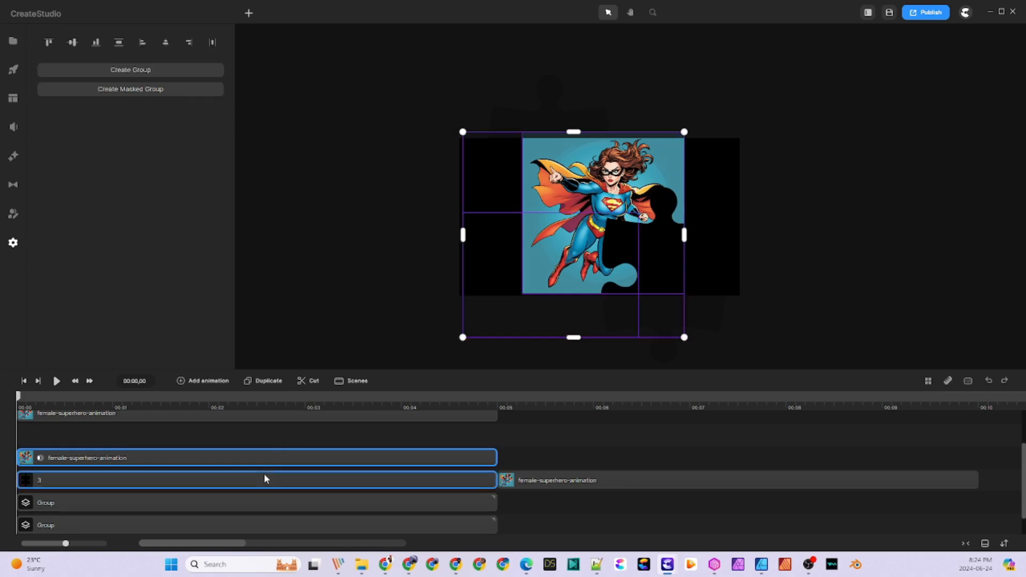
{"action": "key", "text": "ctrl+g"}
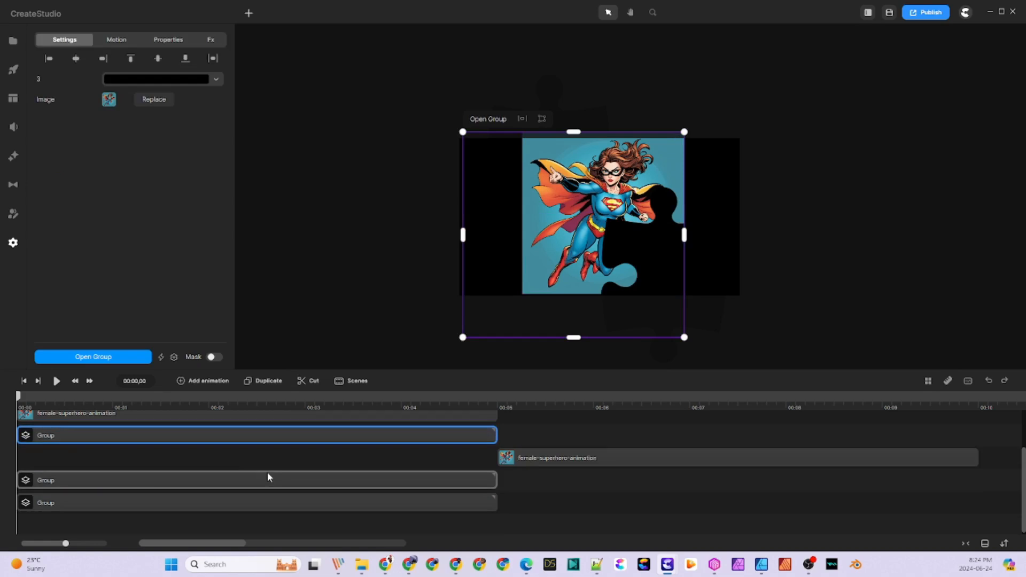
{"action": "mouse_move", "coordinate": [252, 441]}
{"action": "left_mouse_down"}
{"action": "mouse_move", "coordinate": [251, 459]}
{"action": "mouse_move", "coordinate": [268, 445]}
{"action": "left_mouse_up"}
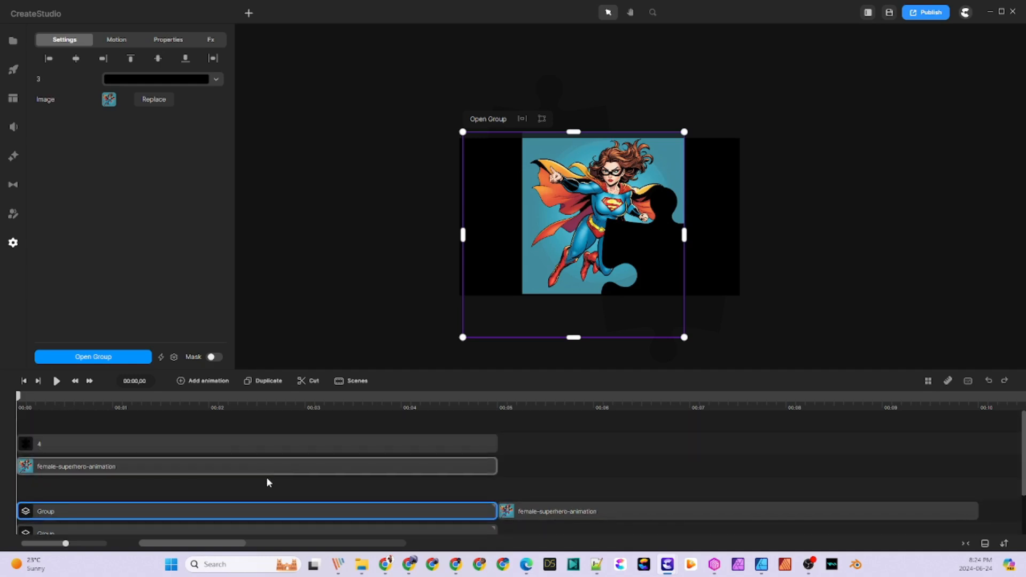
- Stack puzzle piece 4 and an image copy directly above the groups, and mask the copy with piece 4 using an Alpha track matte
{"action": "left_click_drag", "start_coordinate": [384, 467], "coordinate": [343, 489]}
{"action": "left_click_drag", "start_coordinate": [325, 440], "coordinate": [351, 489]}
{"action": "left_click", "coordinate": [161, 459]}
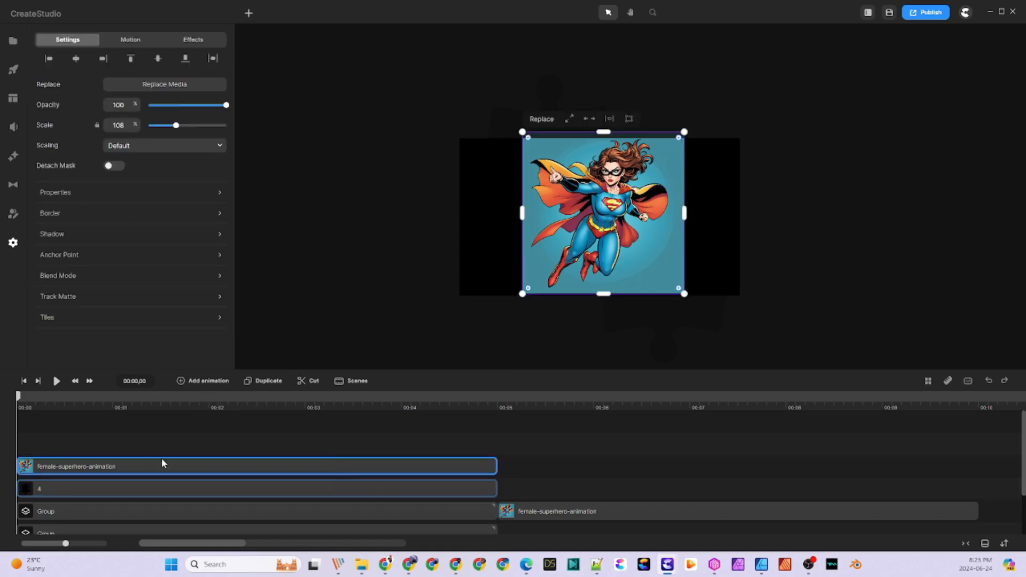
{"action": "left_click", "coordinate": [61, 298]}
{"action": "left_click", "coordinate": [338, 332]}
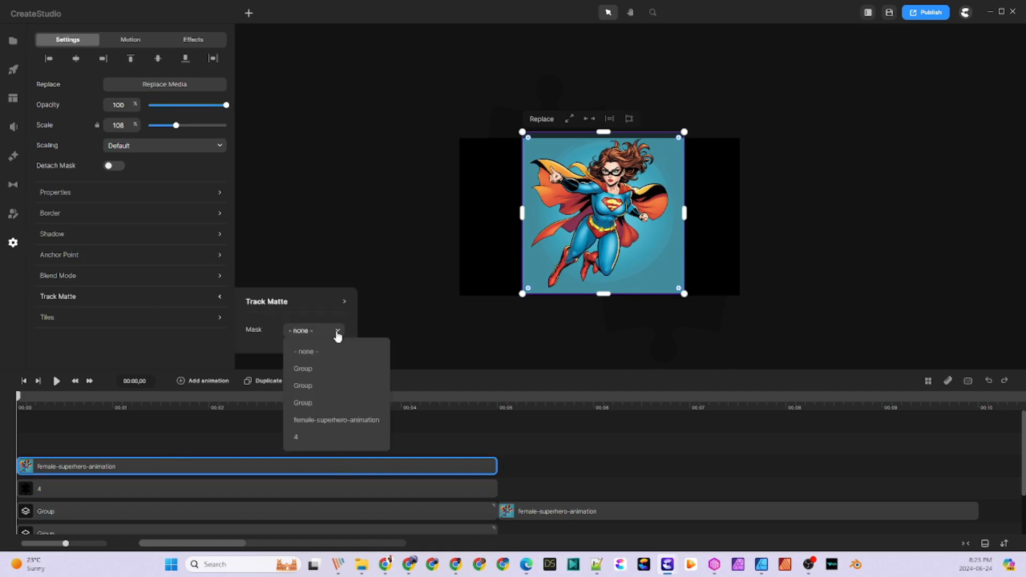
{"action": "left_click", "coordinate": [312, 438]}
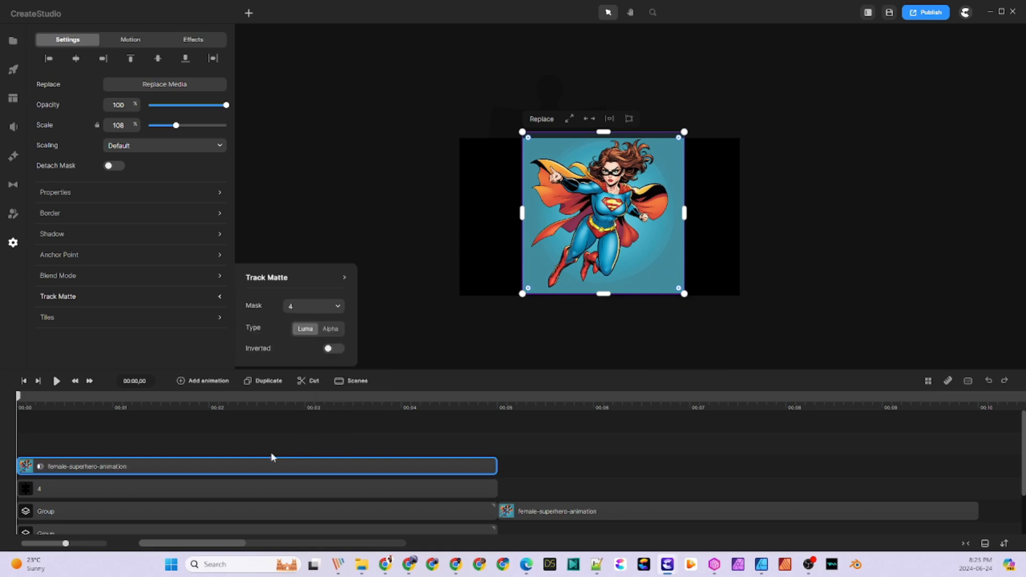
{"action": "left_click", "coordinate": [330, 328]}
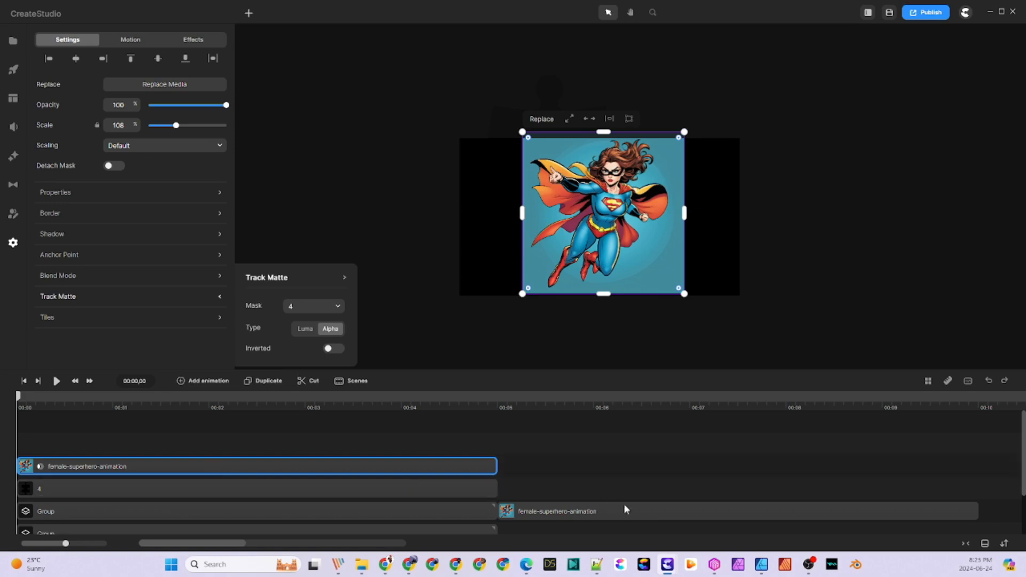
- Move the spare image copy to the empty track above the masked copy and reopen the masked copy's track matte settings
{"action": "left_click_drag", "start_coordinate": [562, 521], "coordinate": [554, 441]}
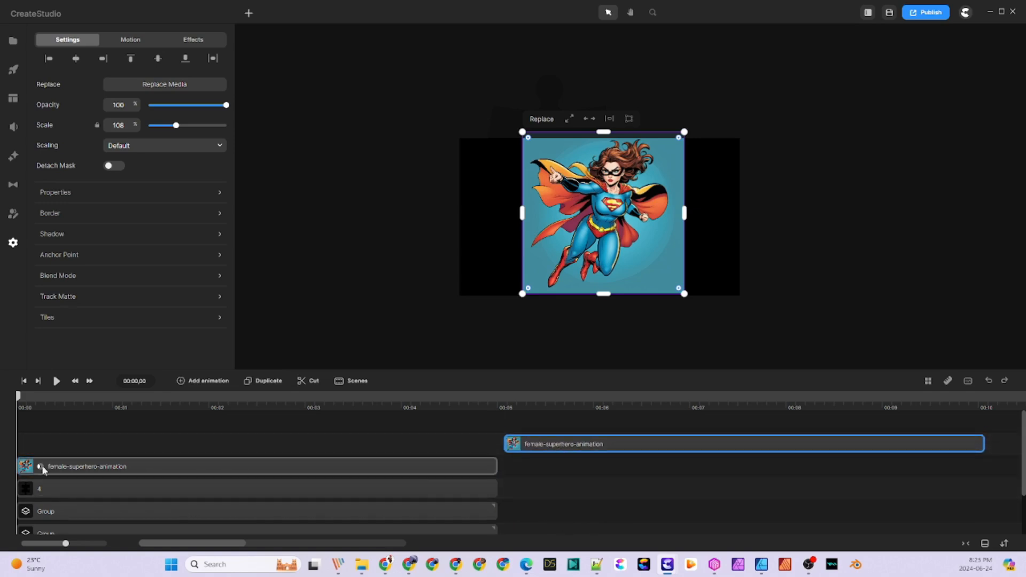
{"action": "left_click", "coordinate": [122, 399]}
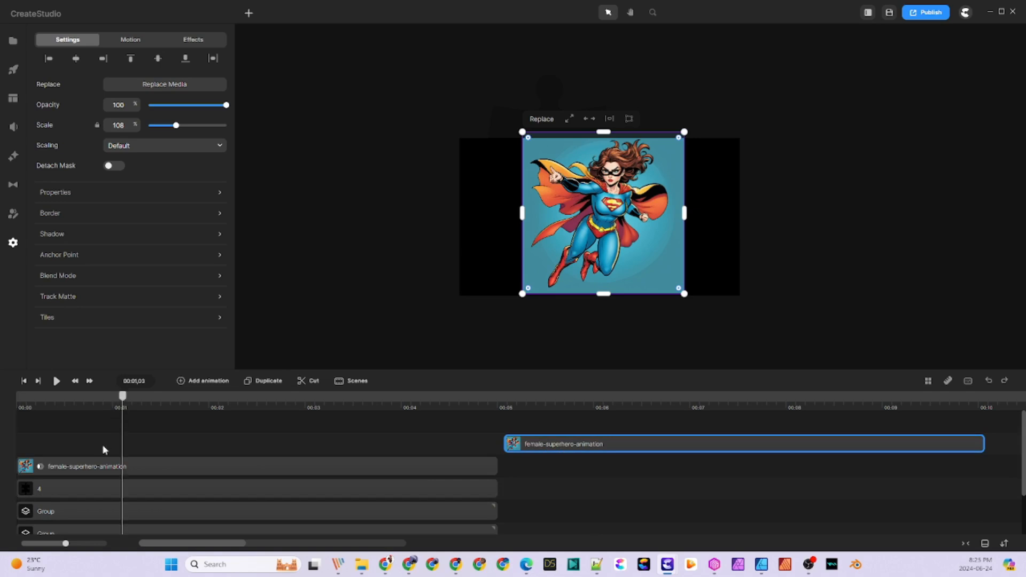
{"action": "scroll", "coordinate": [108, 486], "scroll_direction": "down", "scroll_amount": 2}
{"action": "scroll", "coordinate": [108, 489], "scroll_direction": "up", "scroll_amount": 3}
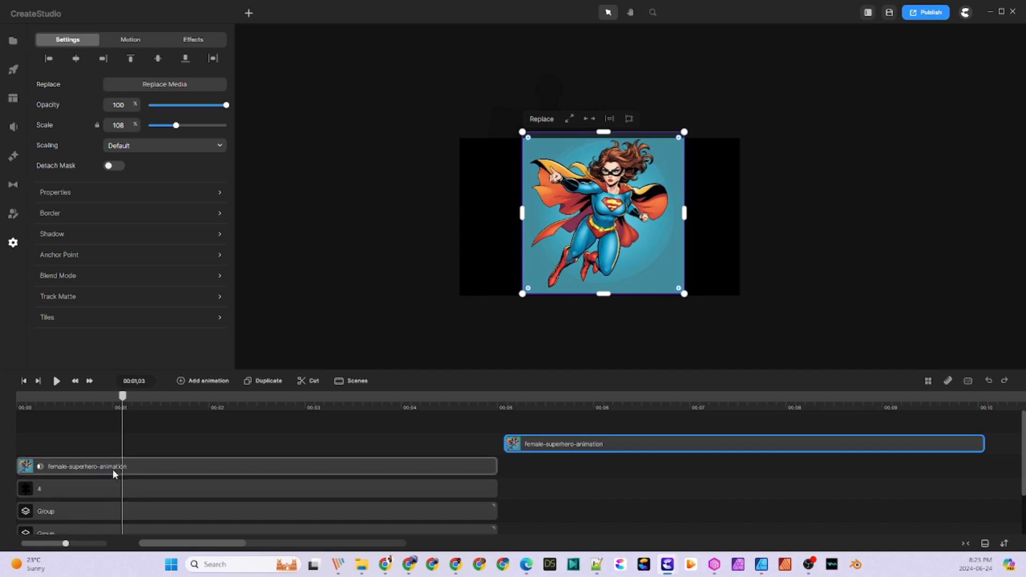
{"action": "left_click", "coordinate": [42, 468]}
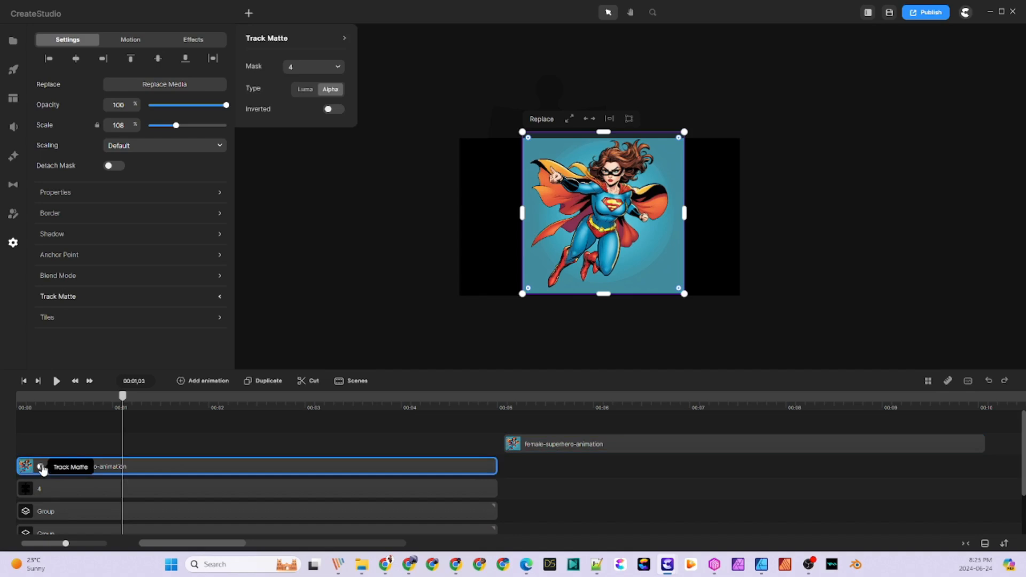
- Group puzzle piece 4 with its masked image copy
{"action": "left_click_drag", "start_coordinate": [192, 442], "coordinate": [207, 492]}
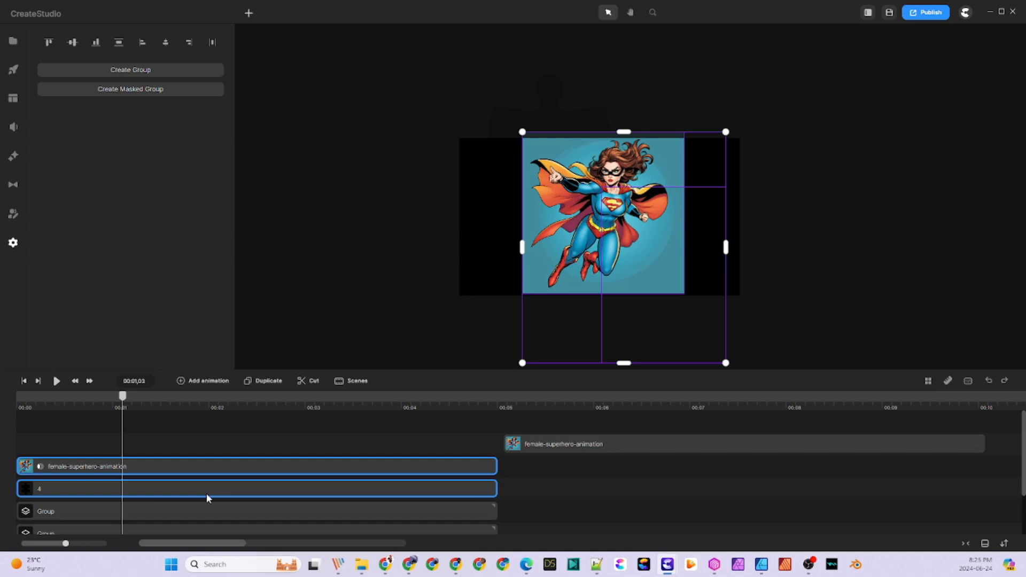
{"action": "key", "text": "ctrl+g"}
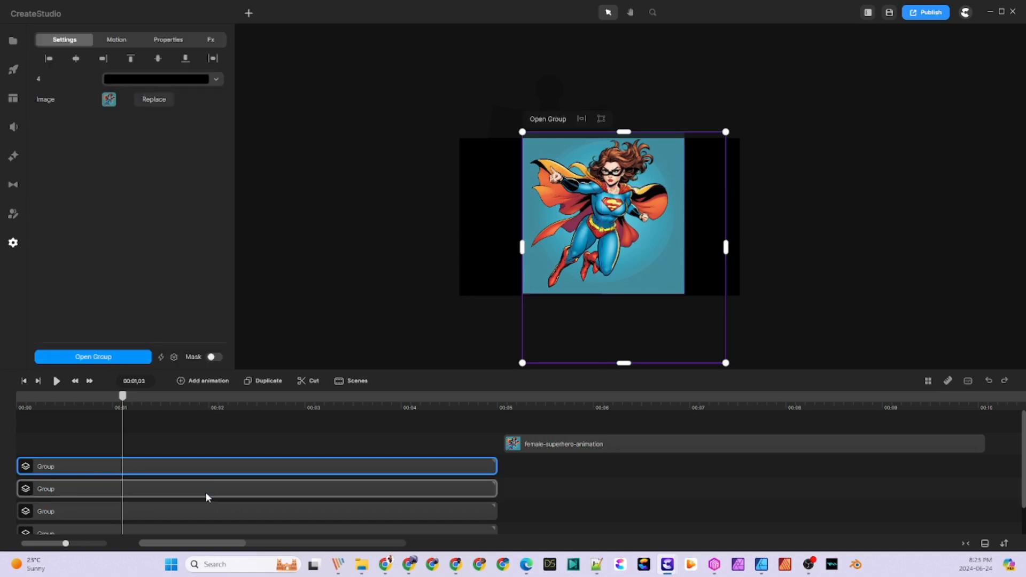
{"action": "left_click_drag", "start_coordinate": [244, 472], "coordinate": [172, 467]}
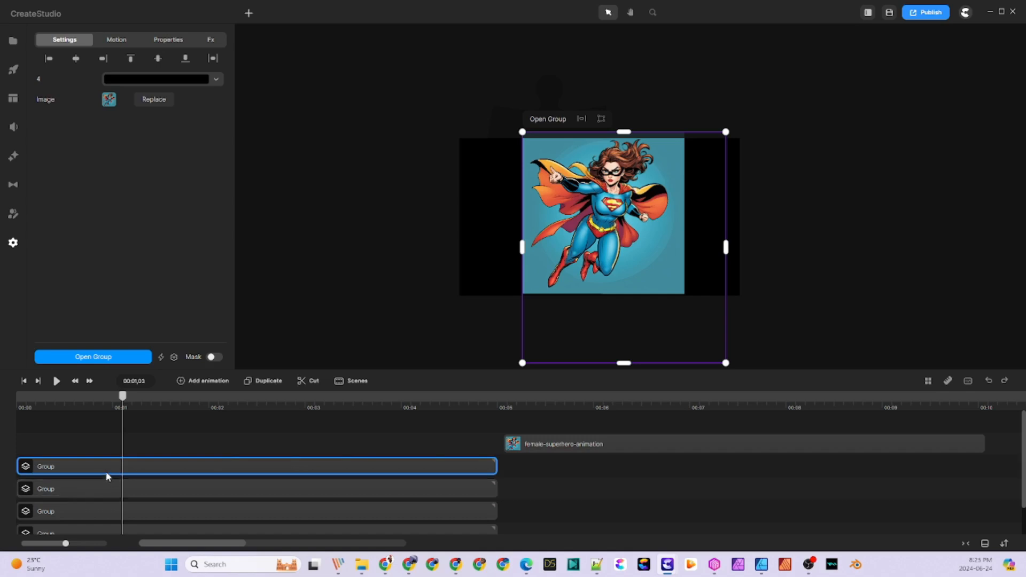
- Open the lowest group for editing and move the playhead back close to the timeline start
{"action": "scroll", "coordinate": [101, 510], "scroll_direction": "down", "scroll_amount": 1}
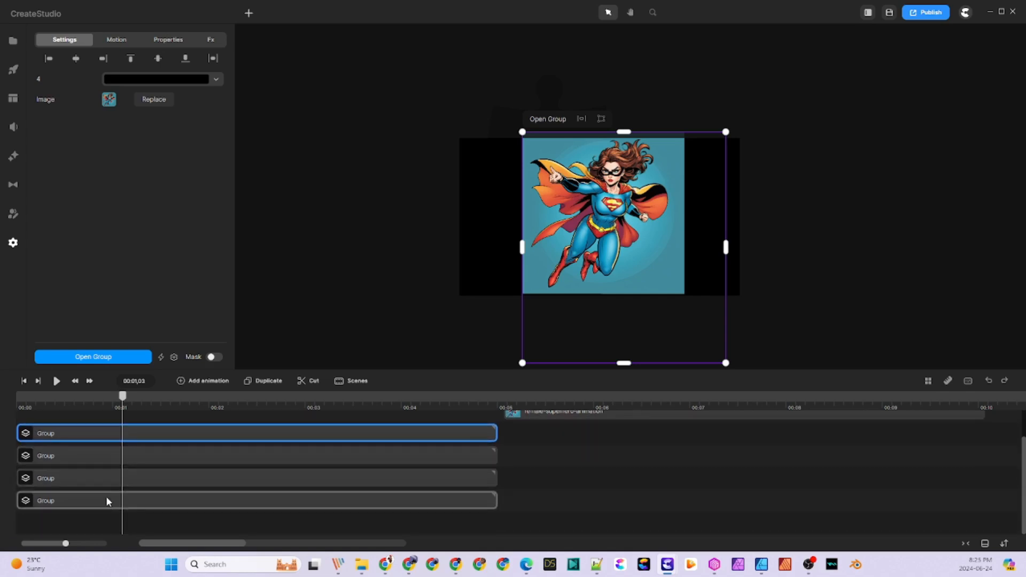
{"action": "double_click", "coordinate": [105, 496]}
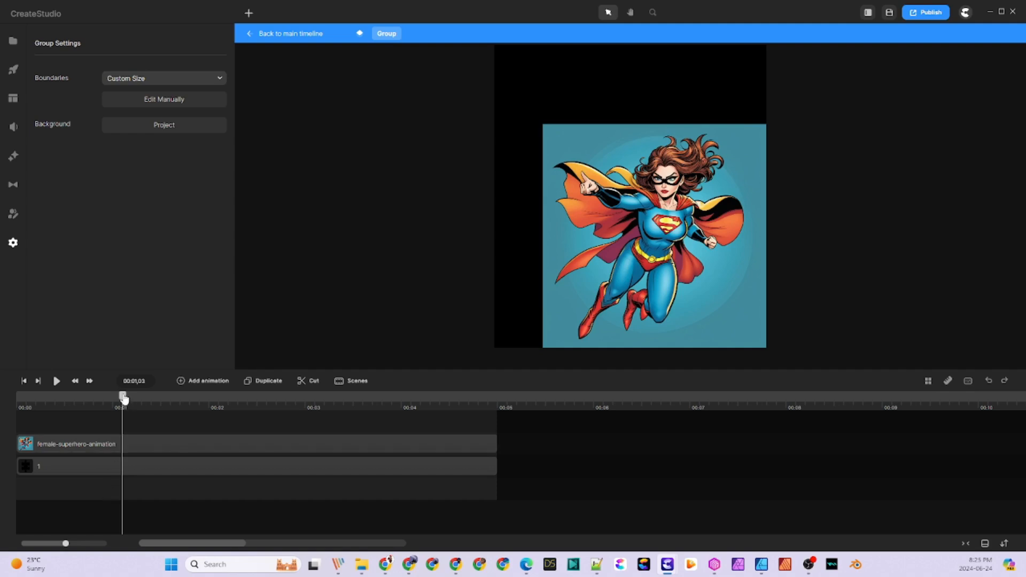
{"action": "left_click_drag", "start_coordinate": [126, 402], "coordinate": [46, 401]}
- Apply a track matte to the image copy inside the open group, using piece 1 as the mask
{"action": "left_click", "coordinate": [57, 446]}
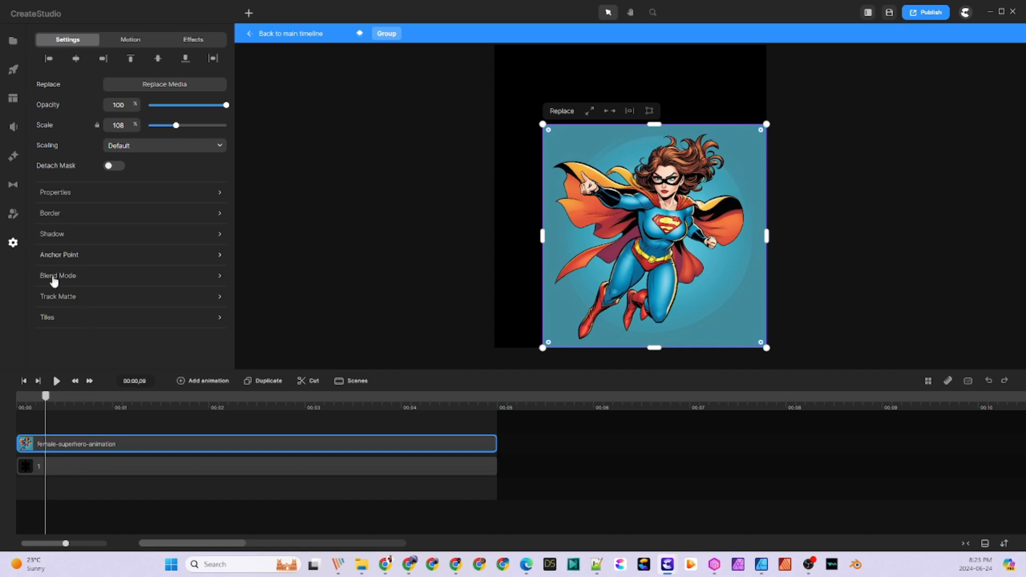
{"action": "left_click", "coordinate": [61, 301]}
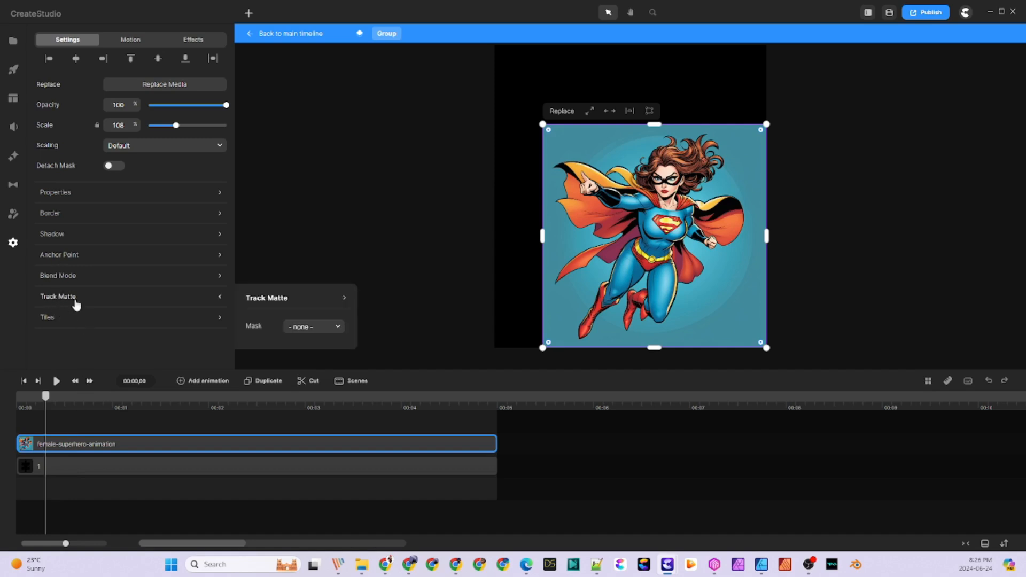
{"action": "left_click", "coordinate": [328, 328]}
{"action": "left_click", "coordinate": [297, 366]}
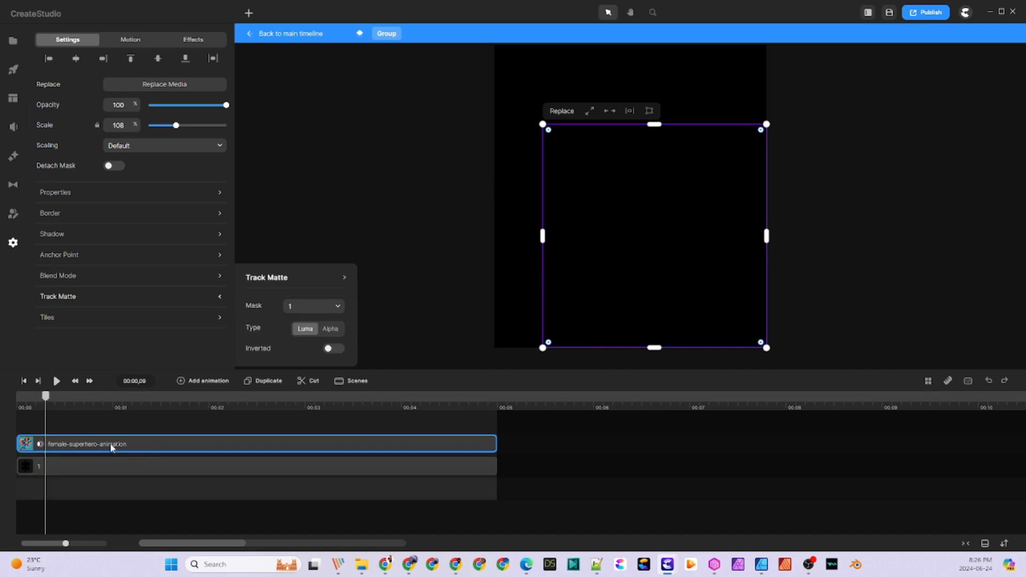
- Leave the edited group and return to the main timeline with all four groups
{"action": "left_click_drag", "start_coordinate": [111, 448], "coordinate": [111, 491]}
{"action": "left_click", "coordinate": [278, 35]}
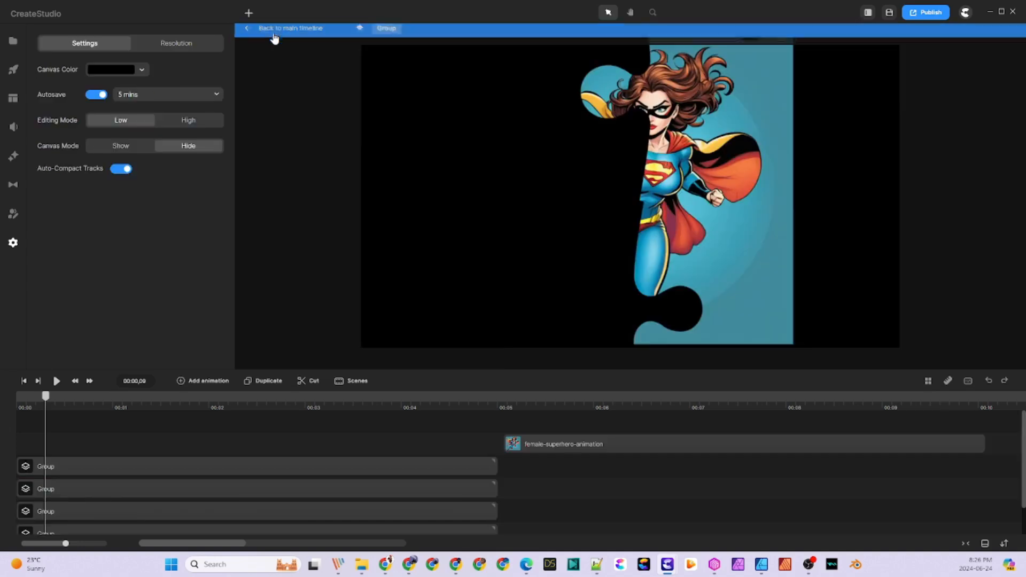
{"action": "scroll", "coordinate": [243, 433], "scroll_direction": "down", "scroll_amount": 1}
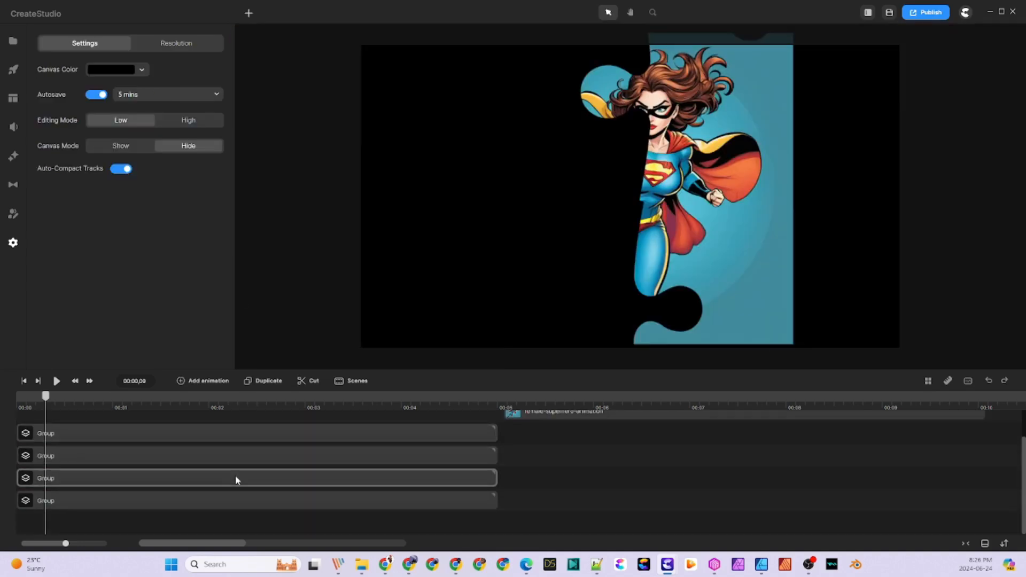
- Check the image copy's track matte settings inside the piece 2 group and return to the main timeline
{"action": "left_click", "coordinate": [165, 479]}
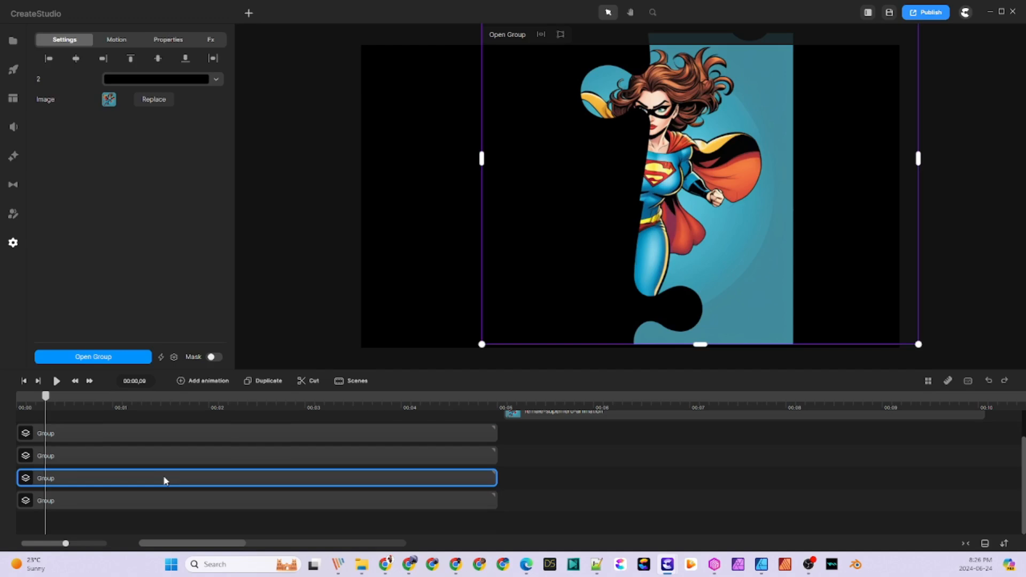
{"action": "double_click", "coordinate": [164, 479]}
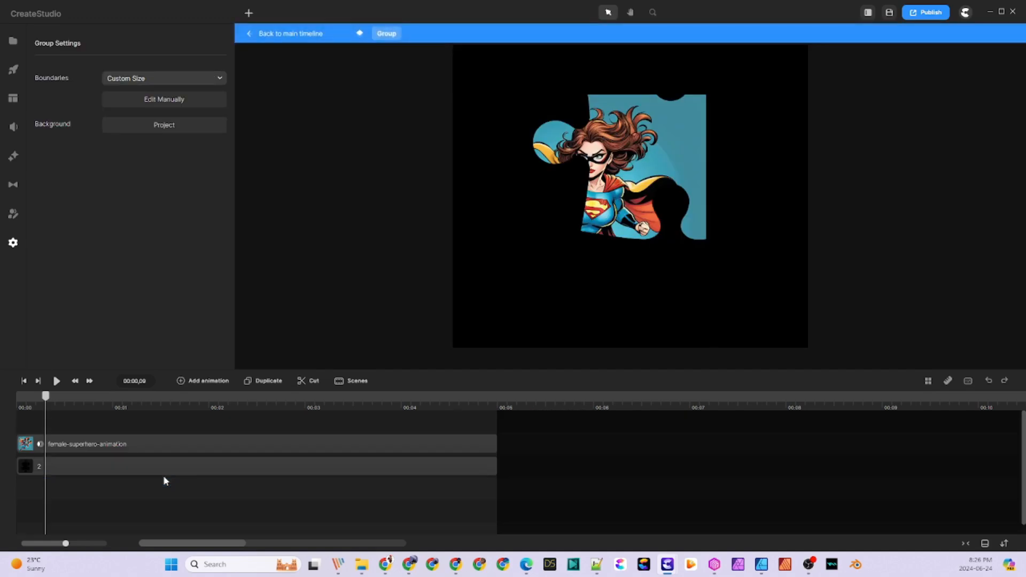
{"action": "left_click", "coordinate": [41, 446]}
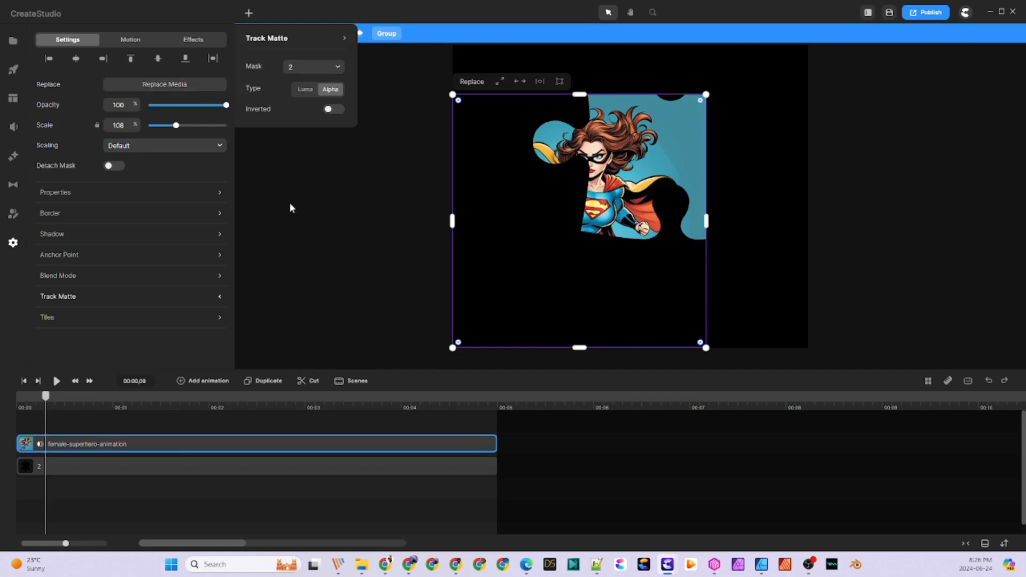
{"action": "left_click", "coordinate": [289, 130]}
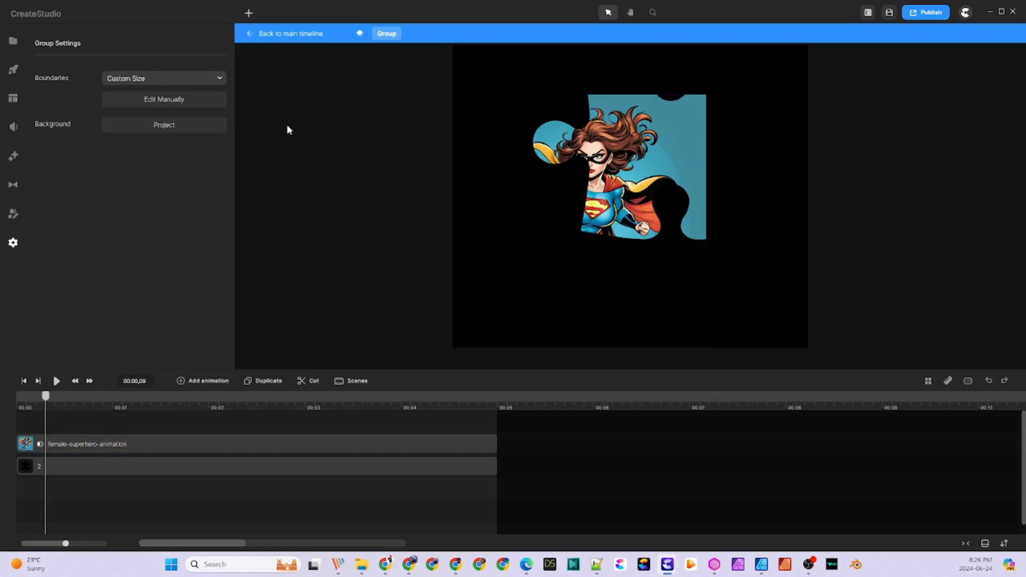
{"action": "left_click", "coordinate": [265, 33]}
- Set the image copy's track matte type to Alpha inside the piece 1 group and return to the main timeline
{"action": "scroll", "coordinate": [197, 452], "scroll_direction": "down", "scroll_amount": 1}
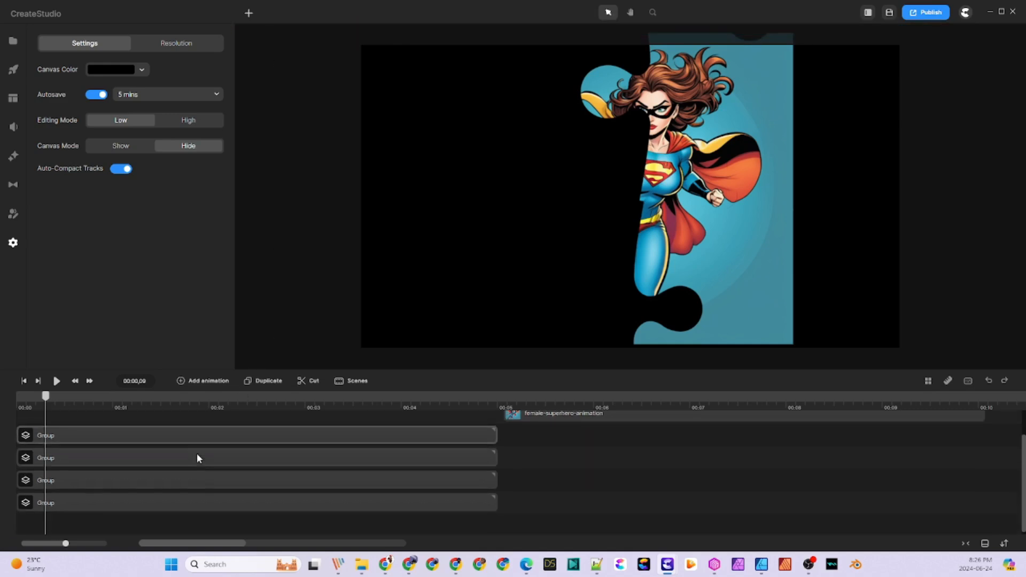
{"action": "double_click", "coordinate": [114, 499]}
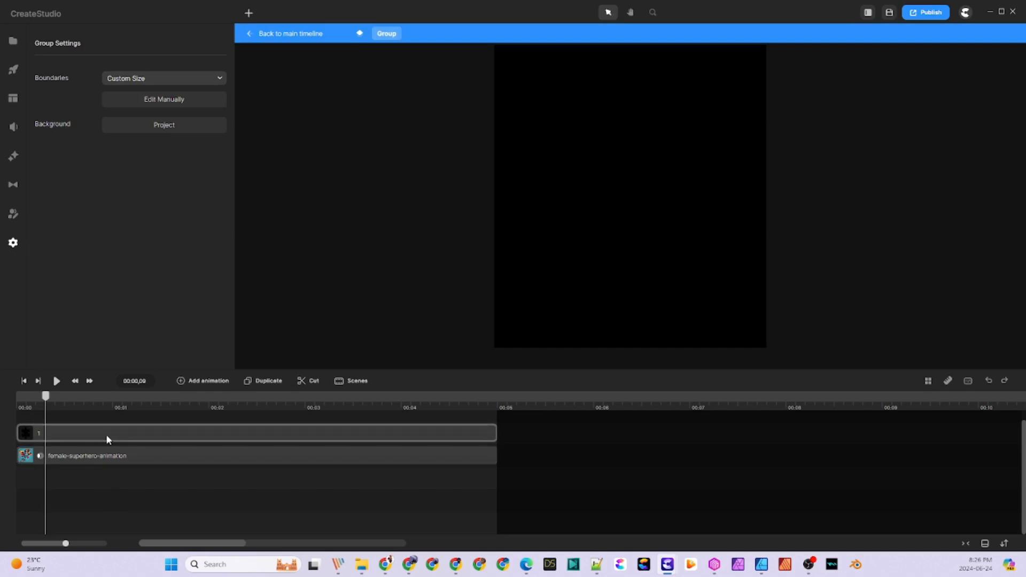
{"action": "left_click", "coordinate": [100, 455]}
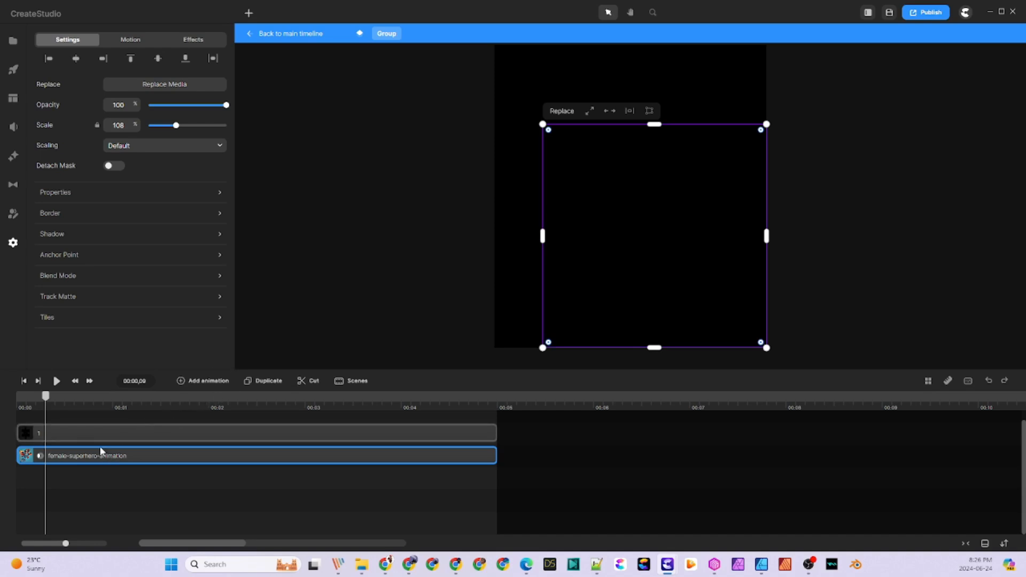
{"action": "left_click", "coordinate": [40, 457]}
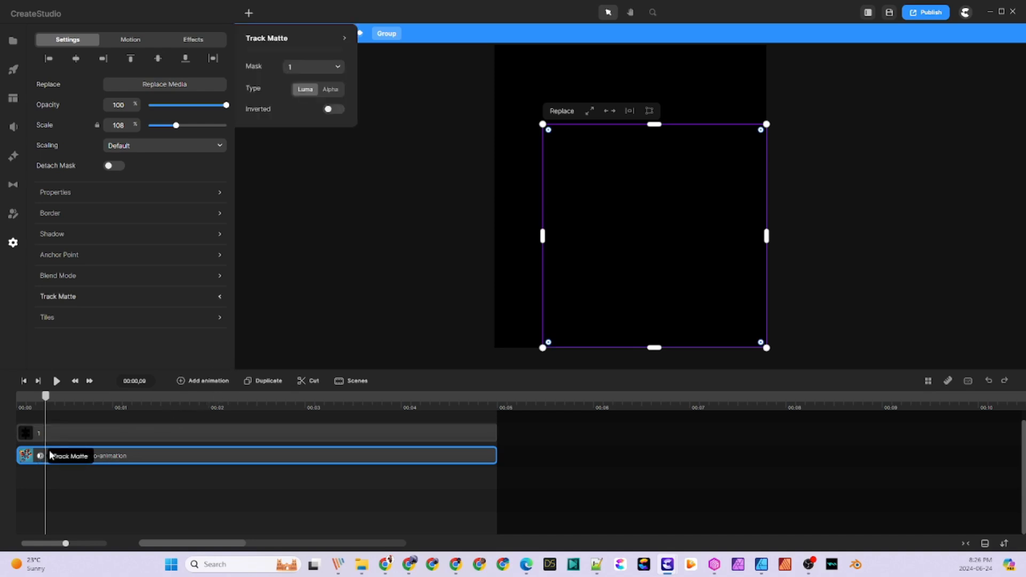
{"action": "left_click", "coordinate": [333, 90]}
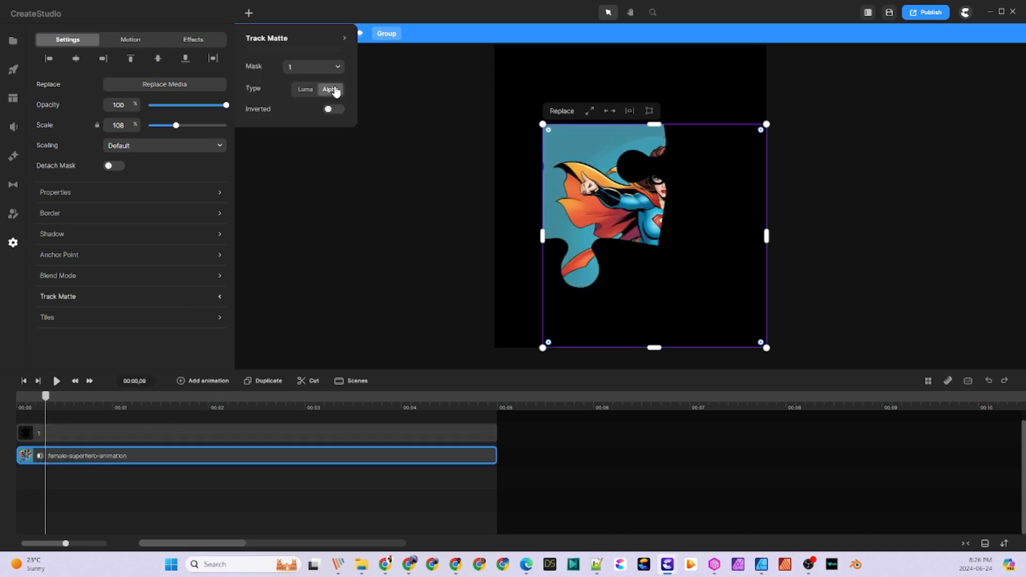
{"action": "left_click", "coordinate": [86, 486]}
{"action": "left_click", "coordinate": [272, 34]}
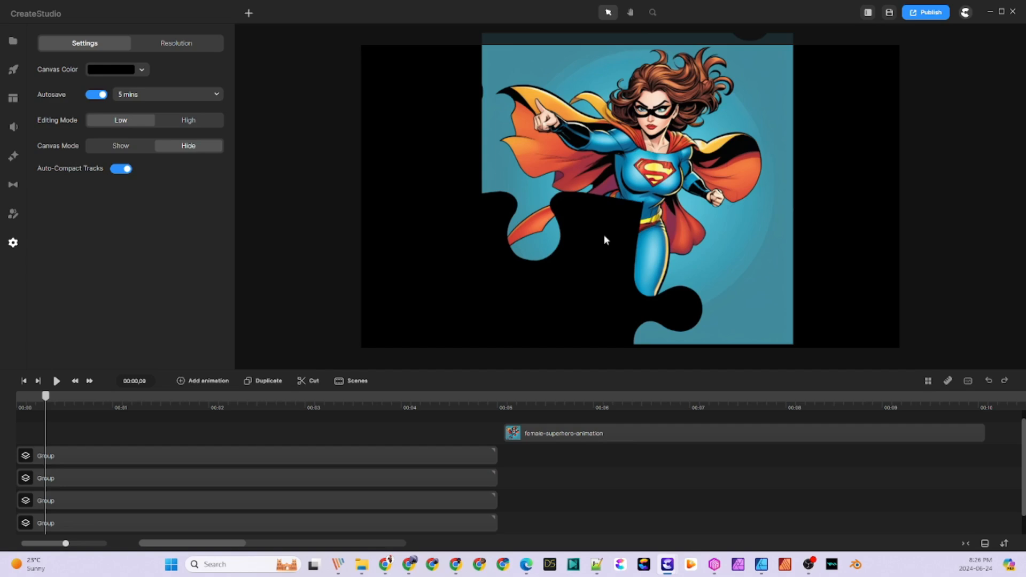
- Set the image copy's track matte type to Alpha inside the piece 3 group and return to the main timeline
{"action": "left_click", "coordinate": [197, 477]}
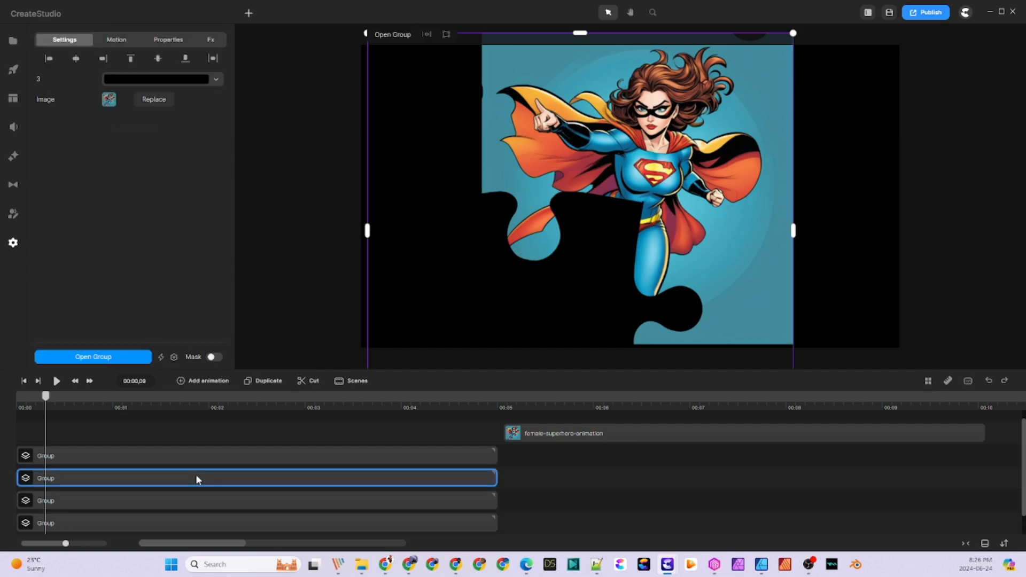
{"action": "double_click", "coordinate": [196, 478]}
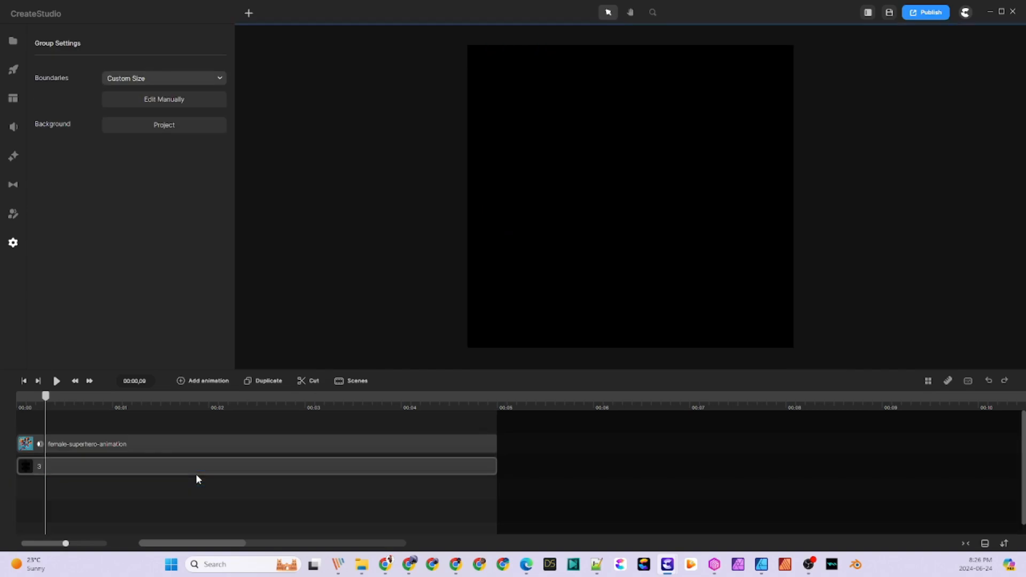
{"action": "left_click", "coordinate": [76, 446]}
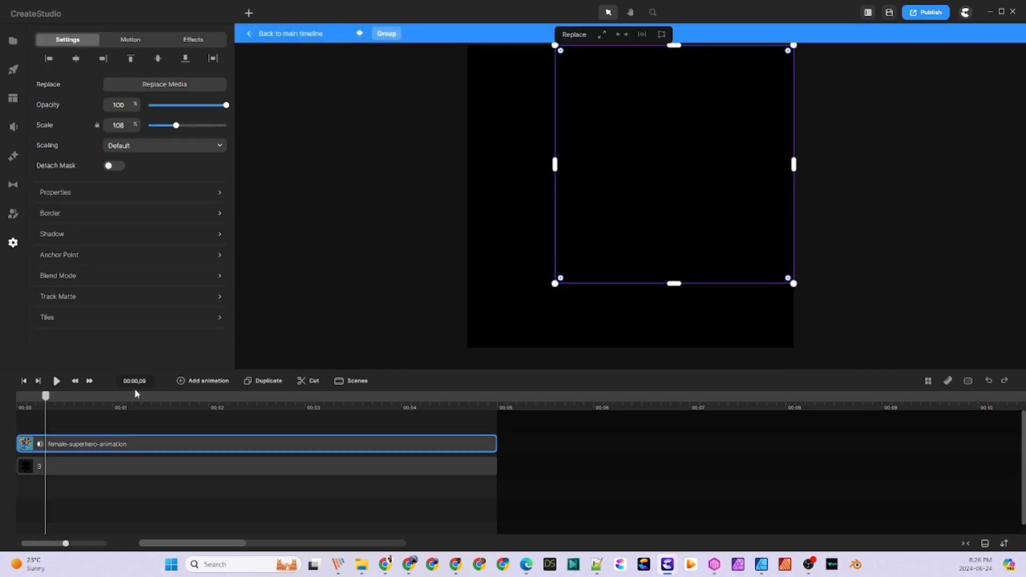
{"action": "left_click", "coordinate": [40, 444]}
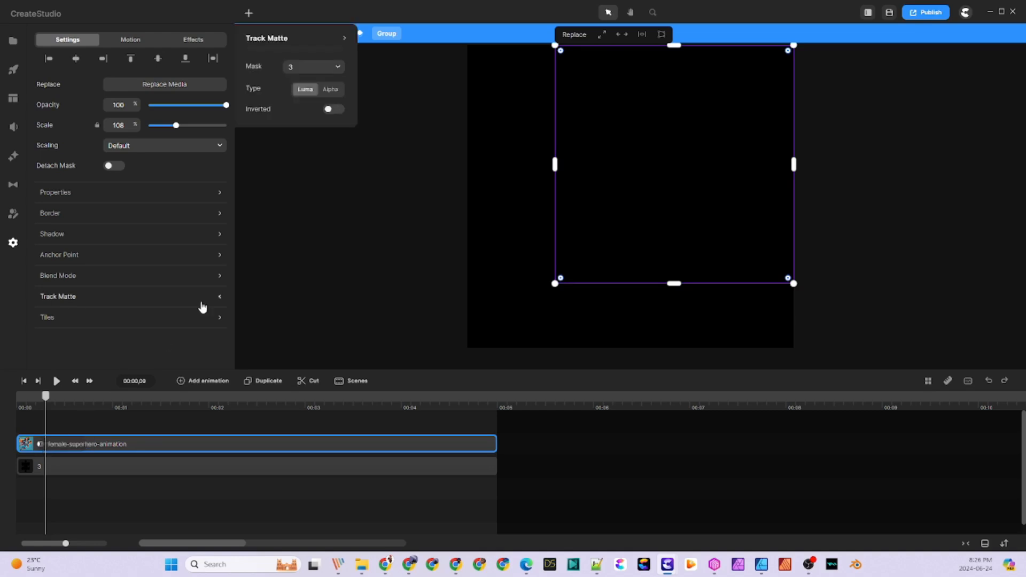
{"action": "left_click", "coordinate": [330, 92]}
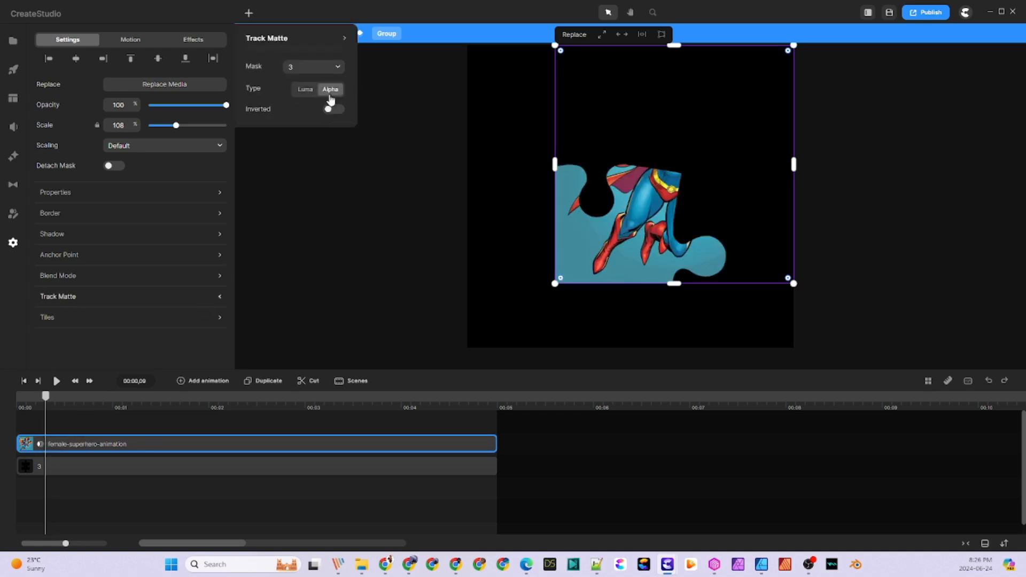
{"action": "left_click", "coordinate": [305, 244]}
{"action": "left_click", "coordinate": [293, 41]}
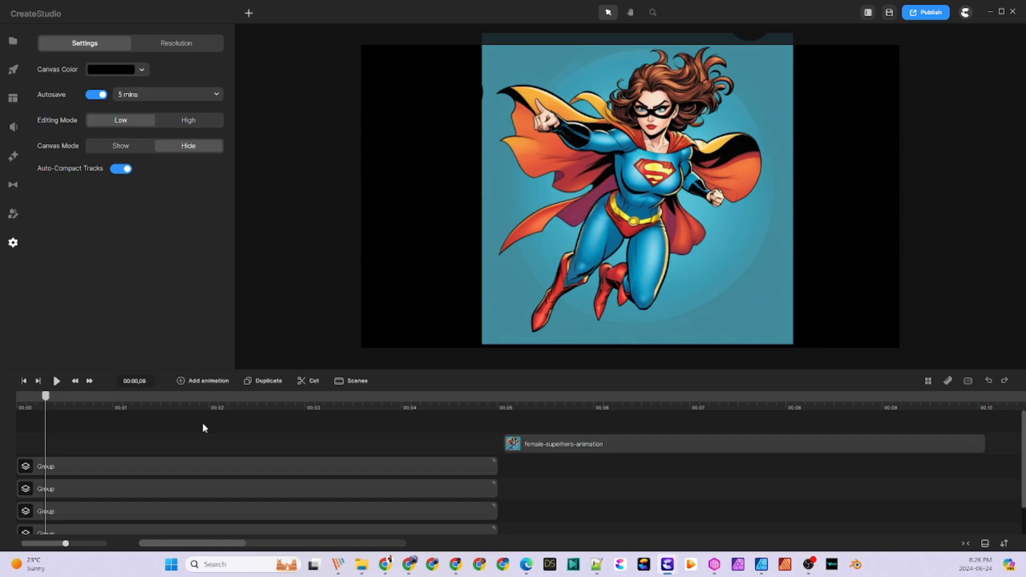
- Move the full female-superhero-animation clip to the start of the timeline, on the track beneath the four groups
{"action": "left_click_drag", "start_coordinate": [186, 465], "coordinate": [162, 464]}
{"action": "left_click_drag", "start_coordinate": [149, 498], "coordinate": [71, 505]}
{"action": "scroll", "coordinate": [133, 500], "scroll_direction": "down", "scroll_amount": 1}
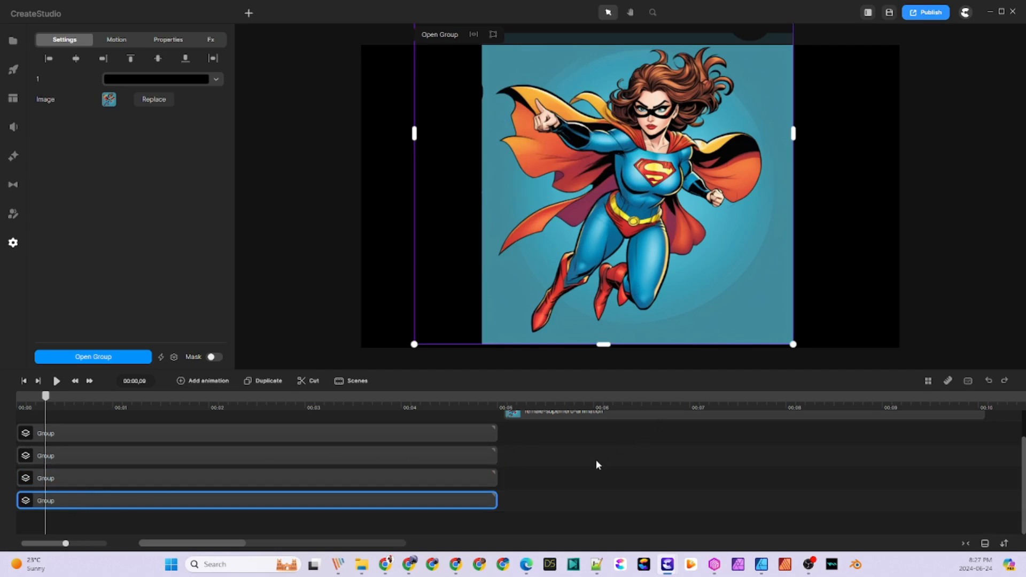
{"action": "scroll", "coordinate": [597, 464], "scroll_direction": "up", "scroll_amount": 1}
{"action": "left_click_drag", "start_coordinate": [622, 446], "coordinate": [83, 522]}
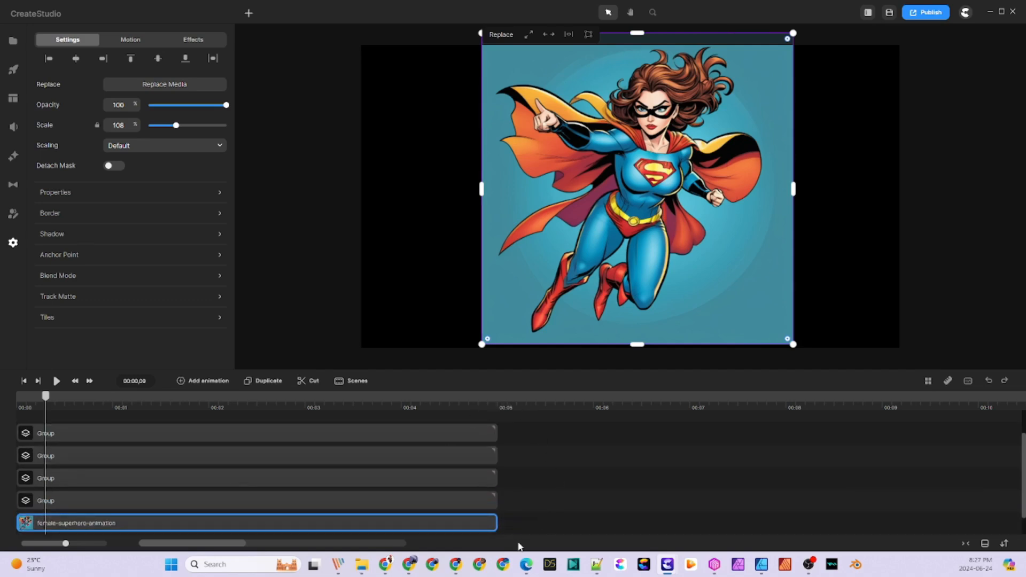
- Scale the four groups and the full image down together to about 71% image scale and place them near the canvas centre
{"action": "left_click", "coordinate": [454, 478]}
{"action": "scroll", "coordinate": [540, 505], "scroll_direction": "down", "scroll_amount": 1}
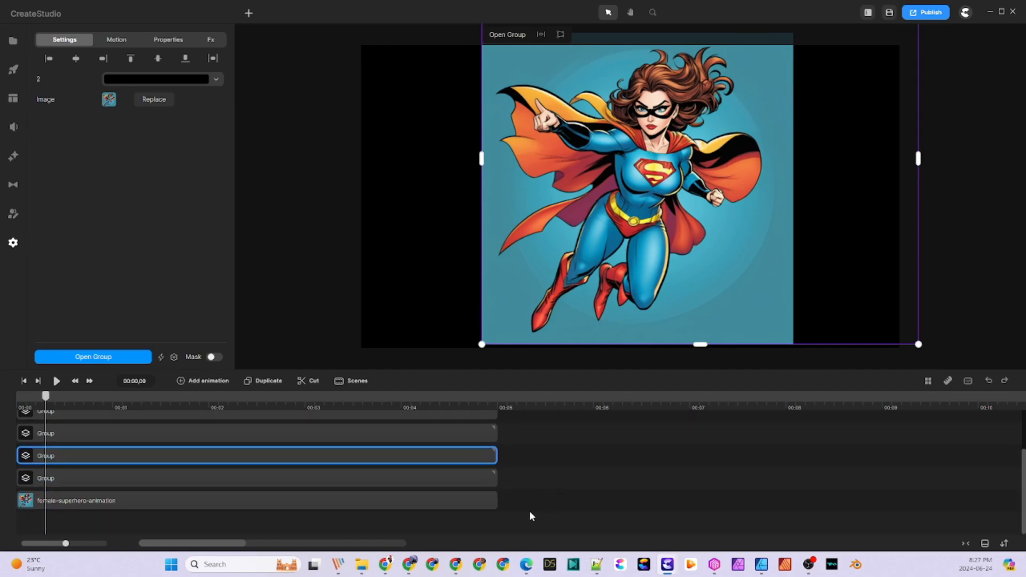
{"action": "left_click_drag", "start_coordinate": [508, 515], "coordinate": [377, 360]}
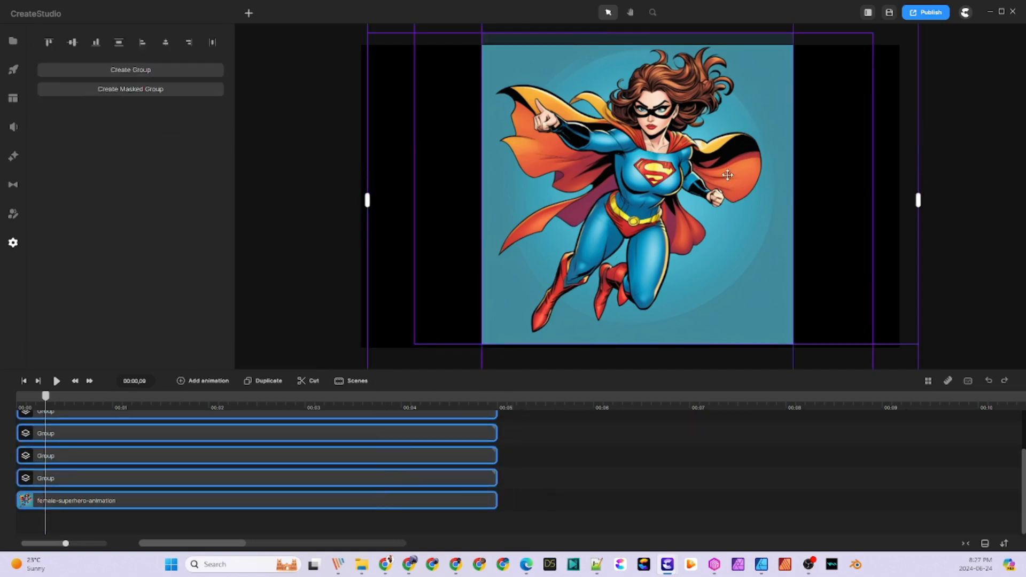
{"action": "scroll", "coordinate": [727, 175], "scroll_direction": "down", "scroll_amount": 3}
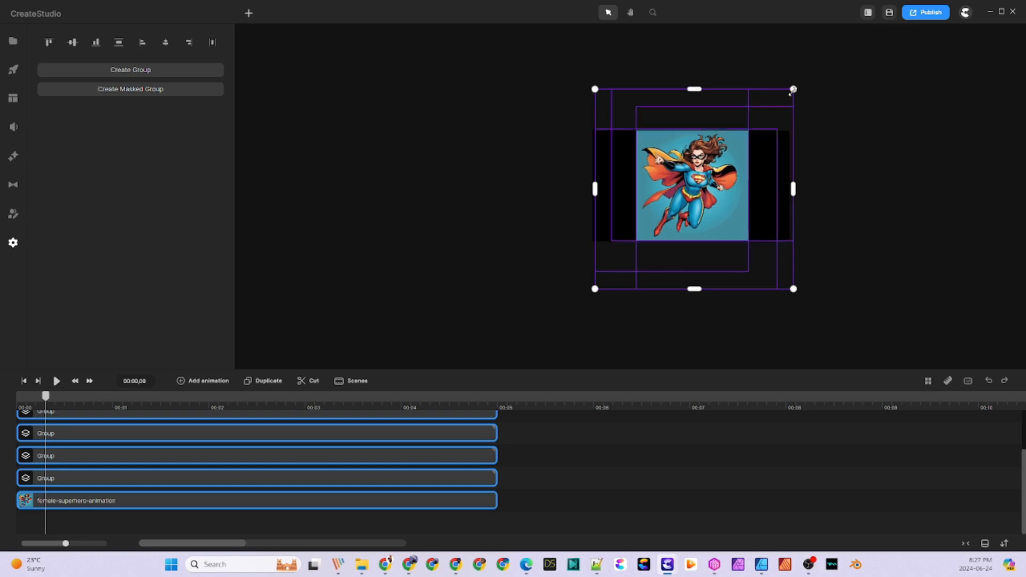
{"action": "left_click_drag", "start_coordinate": [793, 89], "coordinate": [726, 157]}
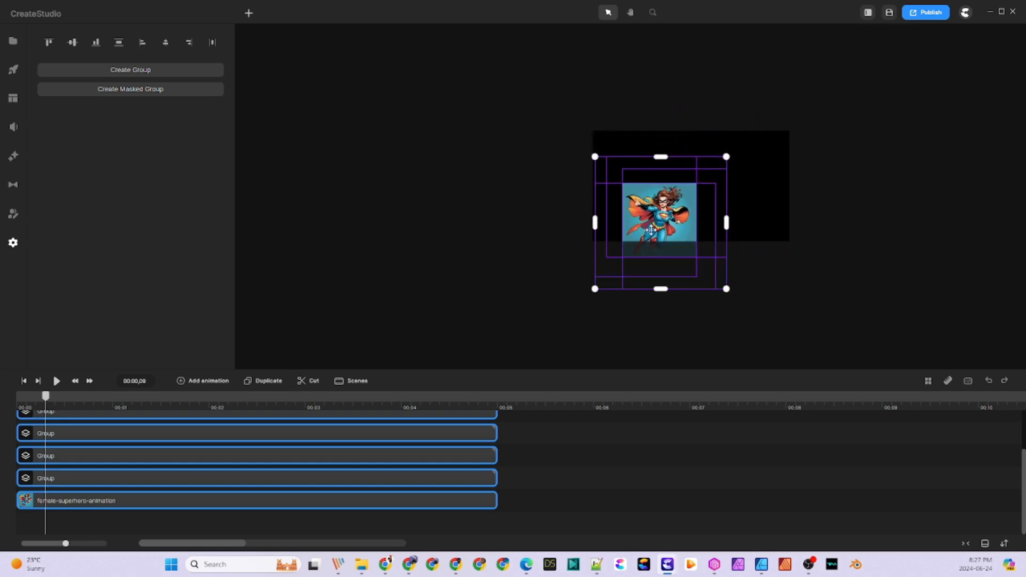
{"action": "left_click_drag", "start_coordinate": [651, 229], "coordinate": [679, 195]}
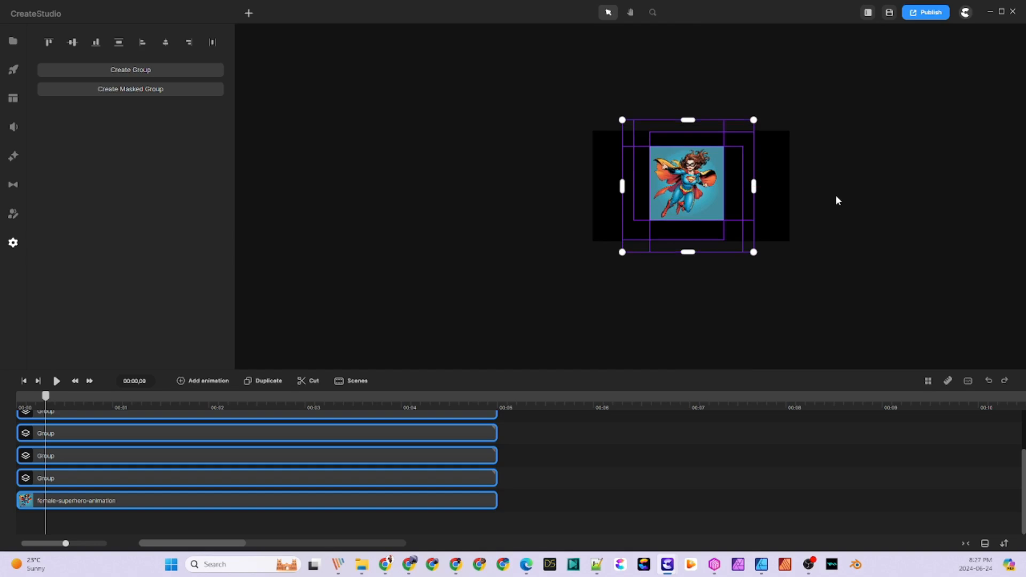
{"action": "left_click", "coordinate": [890, 223]}
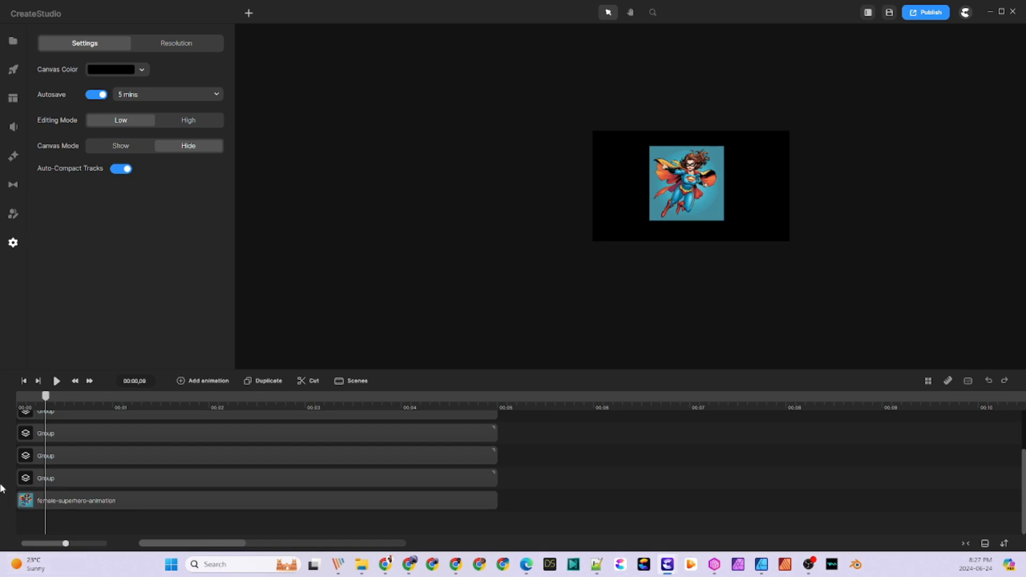
- Shift the four groups together so they start just after the playhead, leaving the full image clip at the timeline start
{"action": "left_click", "coordinate": [72, 504]}
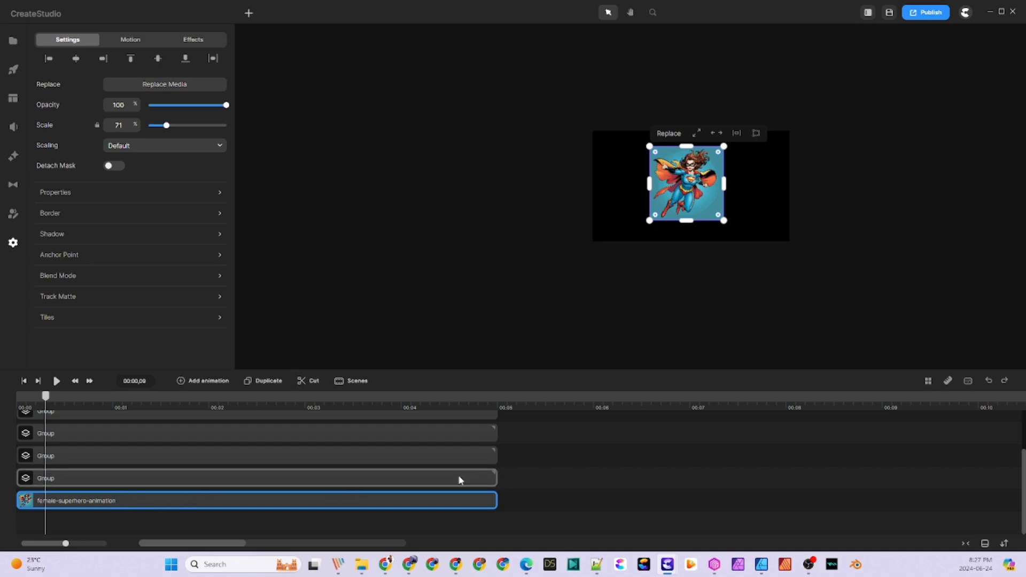
{"action": "left_click_drag", "start_coordinate": [537, 482], "coordinate": [374, 416]}
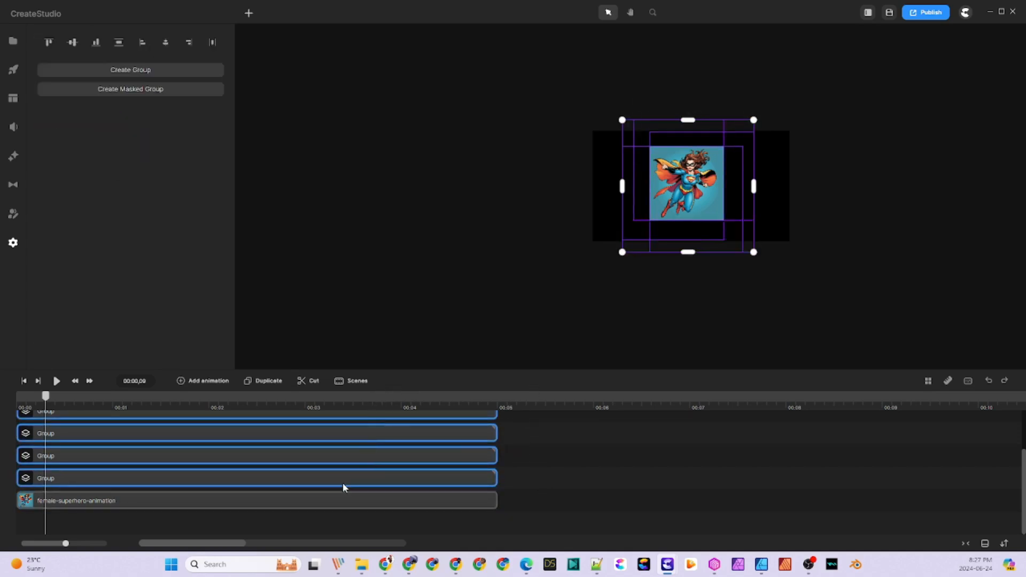
{"action": "left_click_drag", "start_coordinate": [342, 479], "coordinate": [390, 478]}
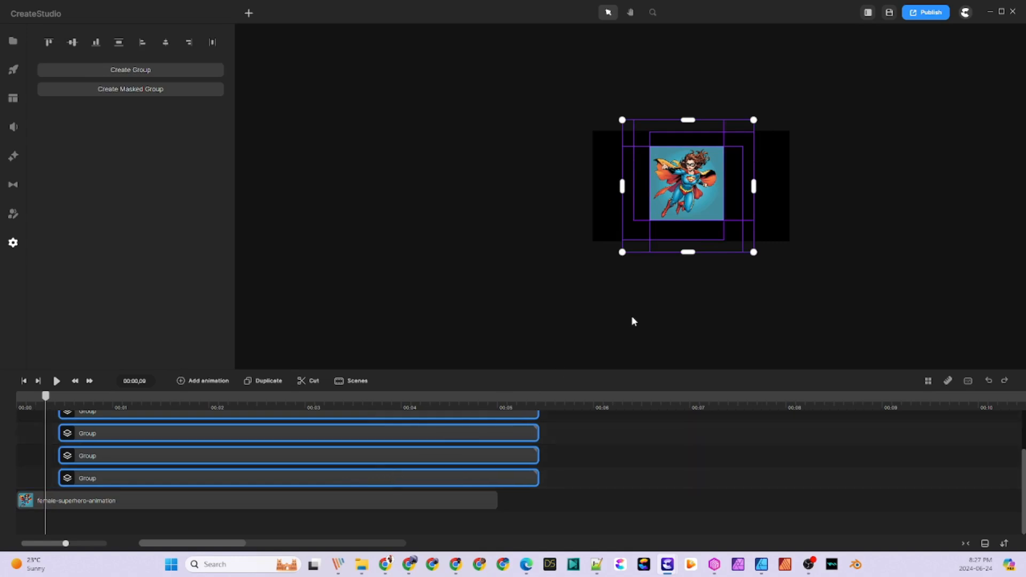
- Set the blend mode of the full female-superhero-animation image clip to Luminosity
{"action": "left_click", "coordinate": [80, 502]}
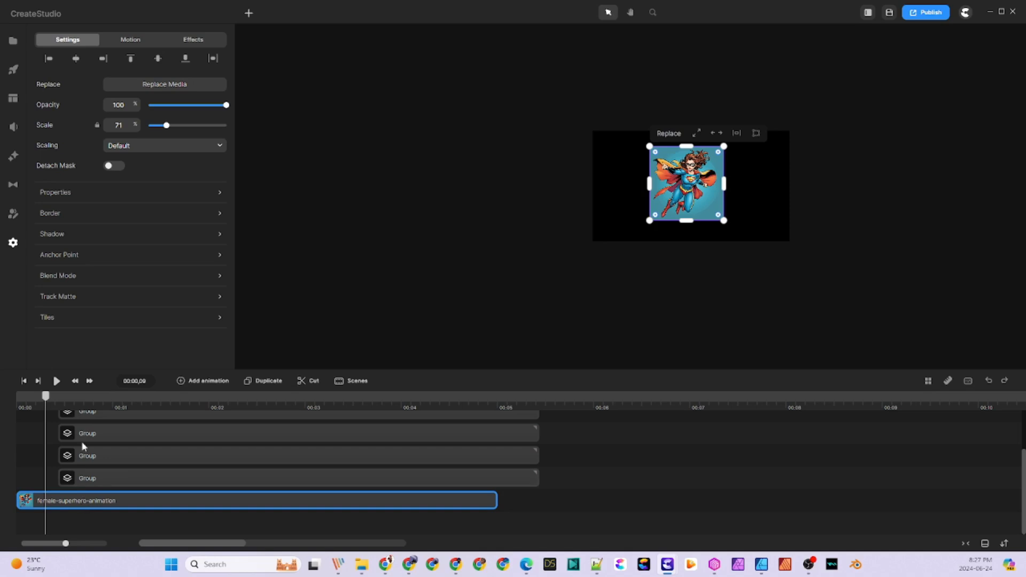
{"action": "left_click", "coordinate": [63, 275]}
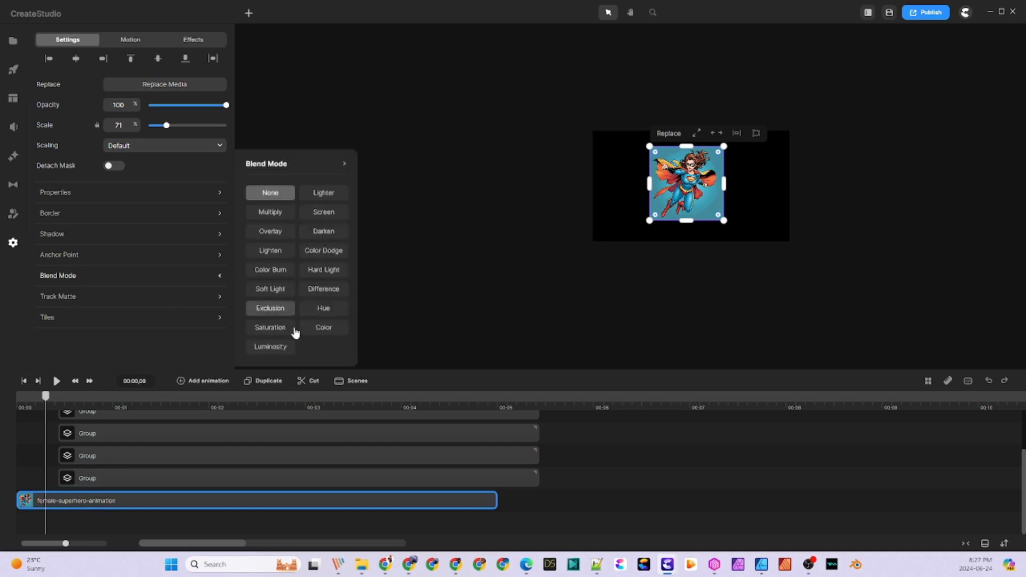
{"action": "left_click", "coordinate": [260, 350]}
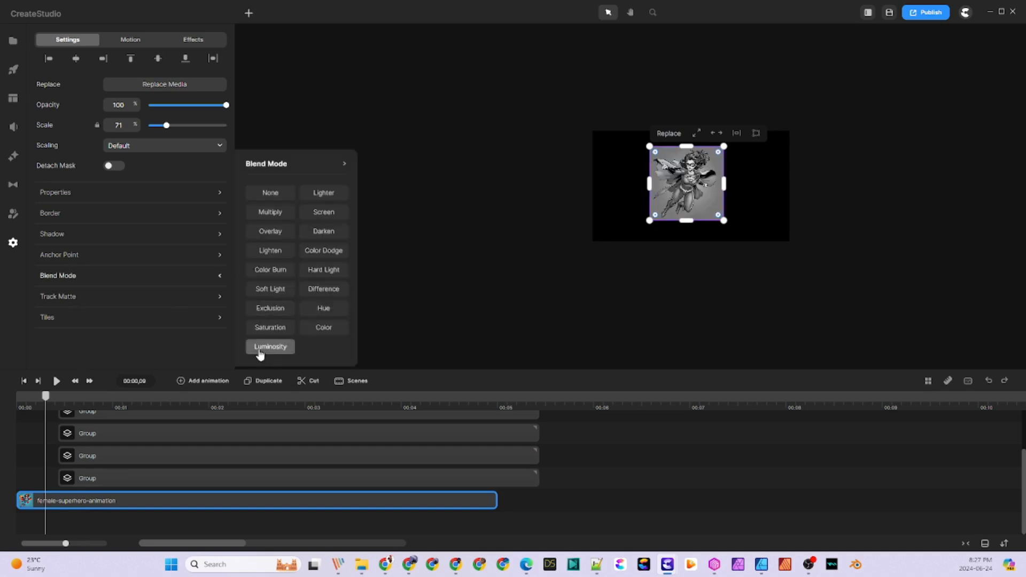
{"action": "left_click", "coordinate": [650, 345]}
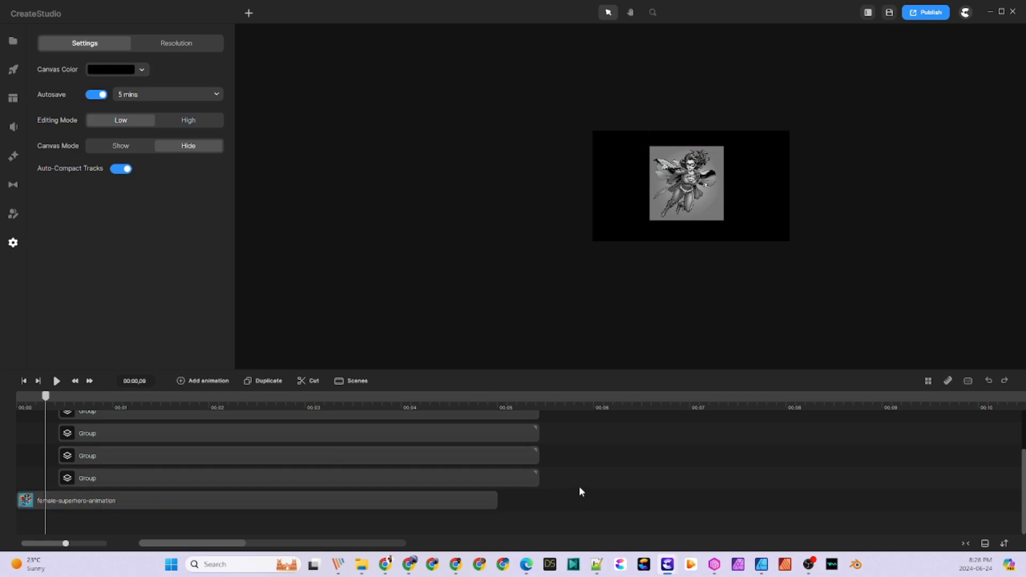
- Move the four groups together back to the start of the timeline, above the full image clip
{"action": "left_click_drag", "start_coordinate": [579, 484], "coordinate": [408, 398]}
{"action": "left_click_drag", "start_coordinate": [385, 480], "coordinate": [255, 493]}
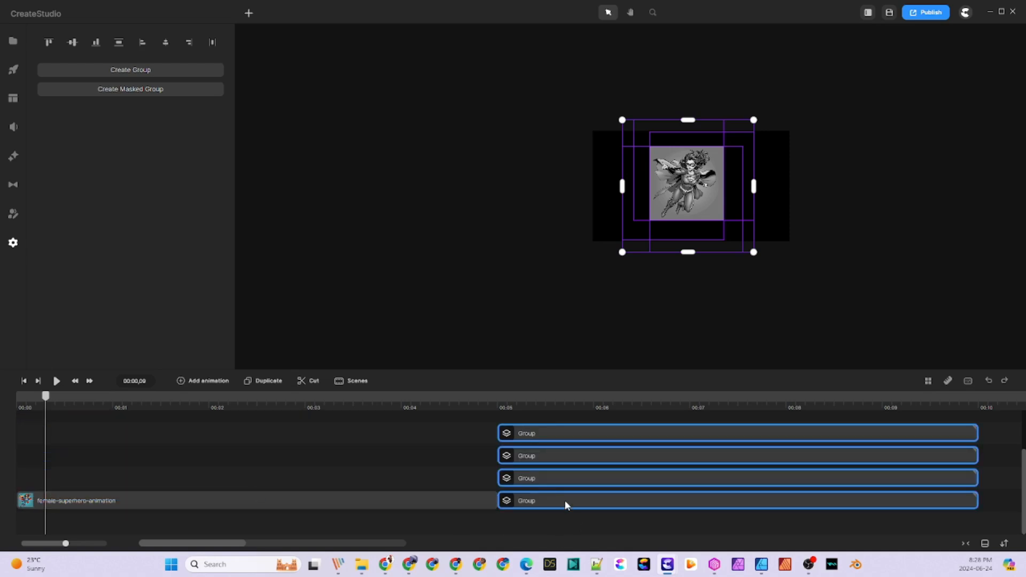
{"action": "left_click_drag", "start_coordinate": [566, 502], "coordinate": [81, 485]}
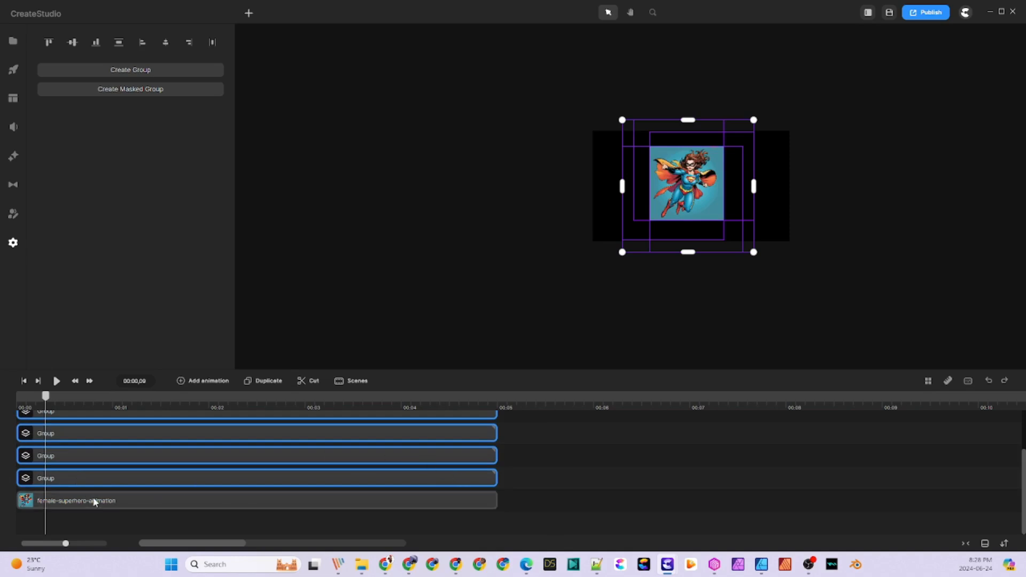
- Give the lowest puzzle-piece group in the timeline a Left position entrance motion
{"action": "left_click", "coordinate": [97, 479]}
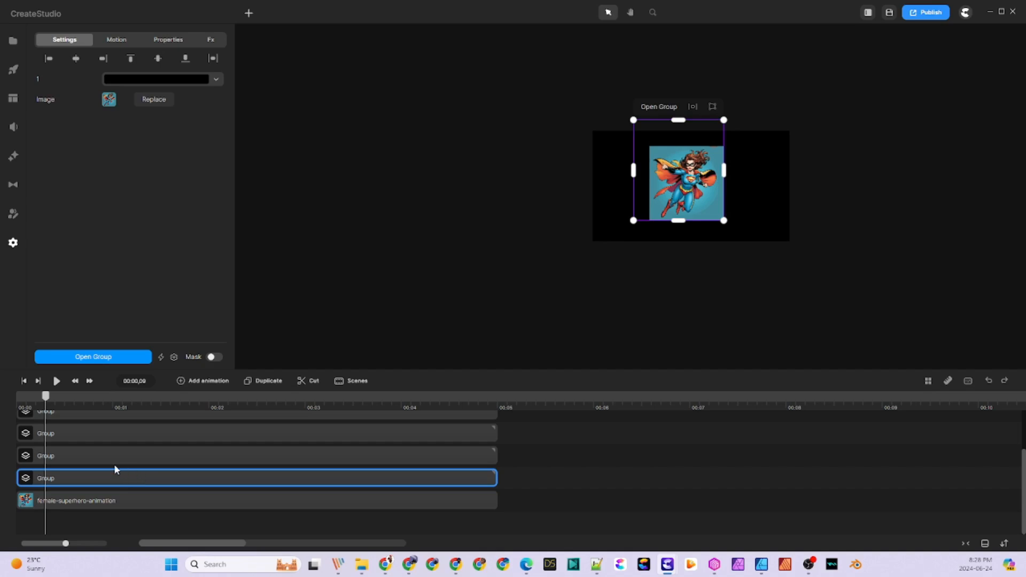
{"action": "left_click", "coordinate": [116, 41]}
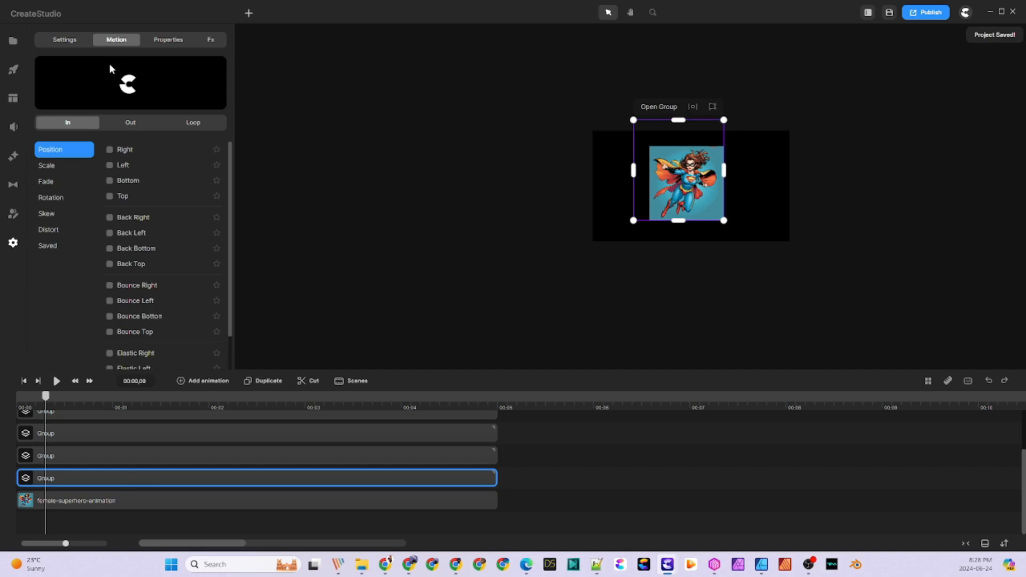
{"action": "left_click", "coordinate": [110, 151]}
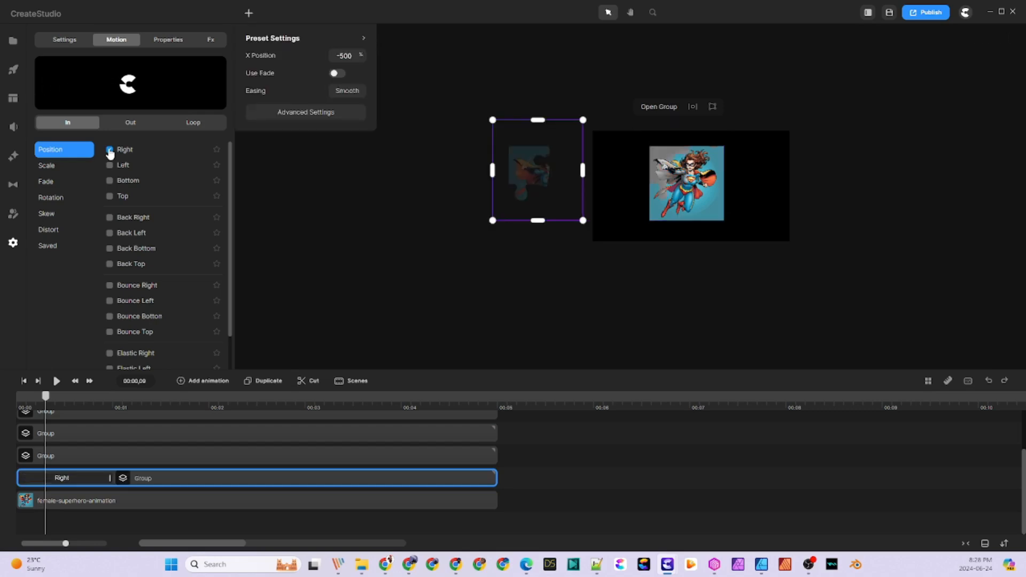
{"action": "left_click", "coordinate": [114, 167]}
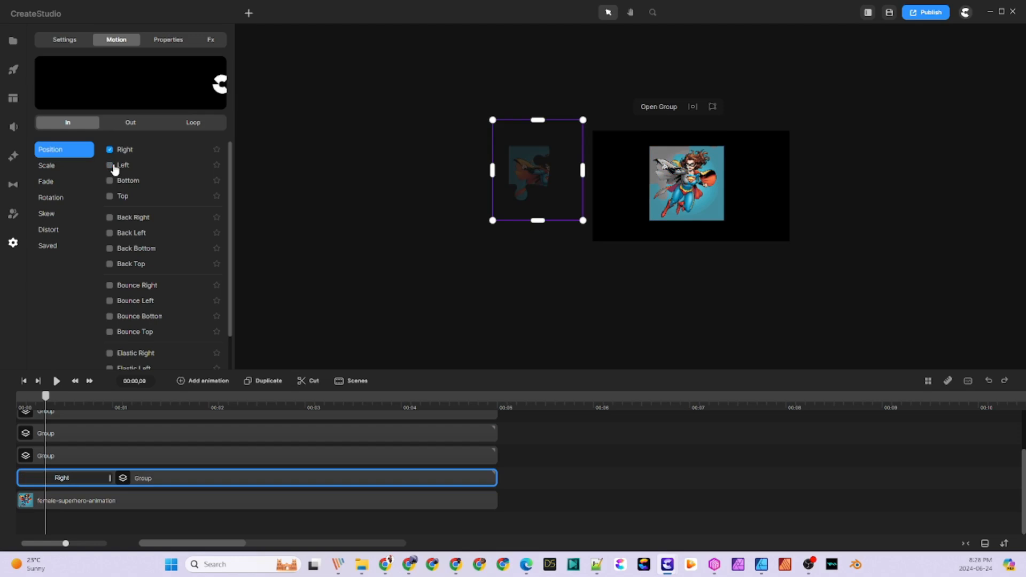
{"action": "left_click", "coordinate": [111, 167]}
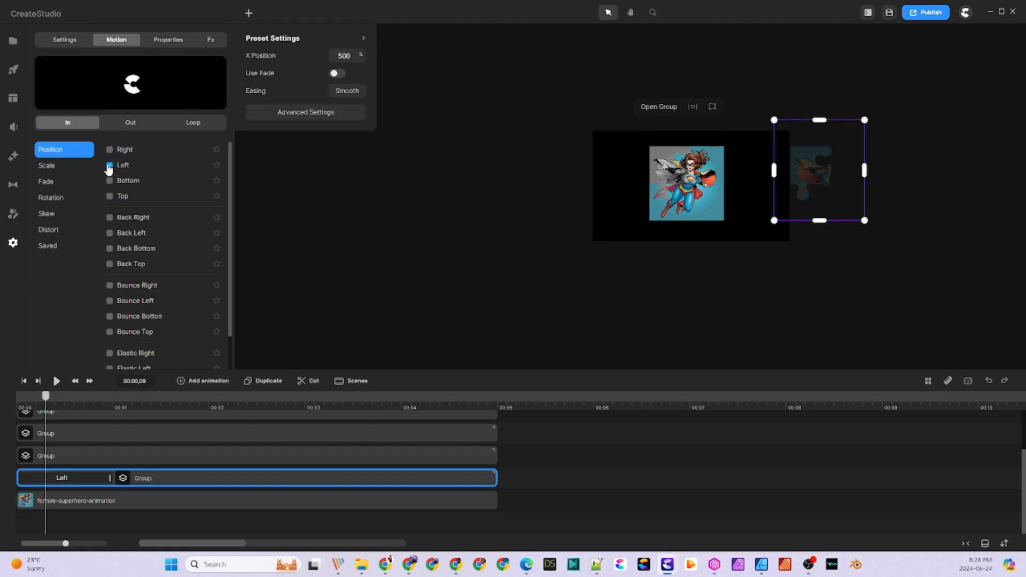
- In the Left entrance's advanced settings, set X Position to 287, Y Position to 187 and Rotation to 73
{"action": "left_click", "coordinate": [332, 116]}
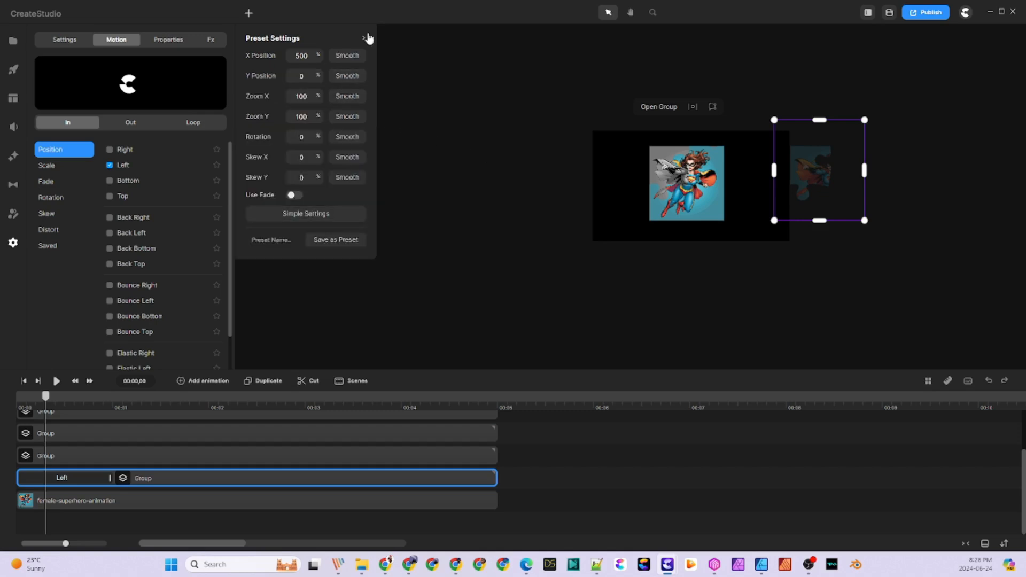
{"action": "left_click_drag", "start_coordinate": [315, 55], "coordinate": [277, 58]}
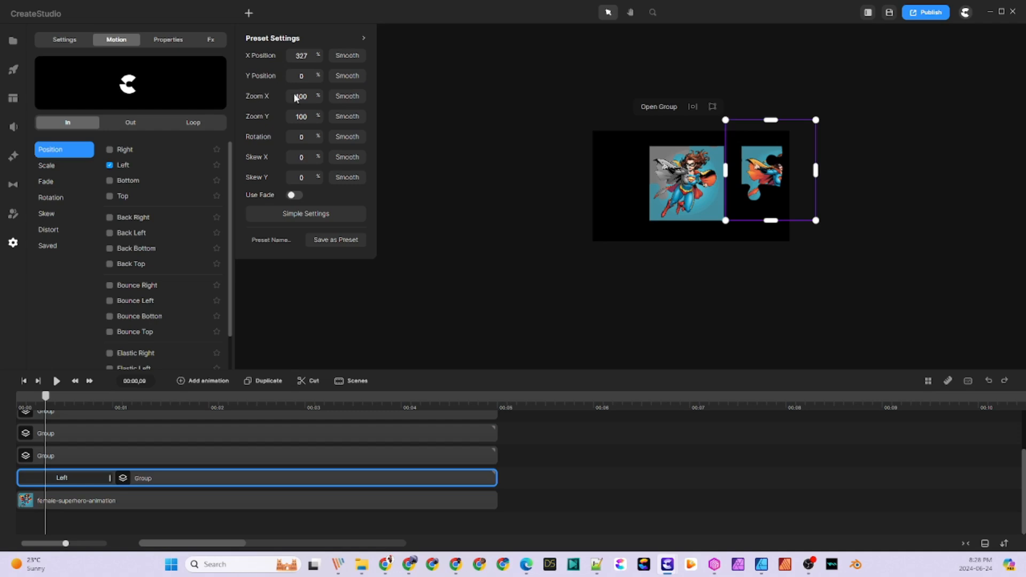
{"action": "left_click_drag", "start_coordinate": [319, 77], "coordinate": [348, 87]}
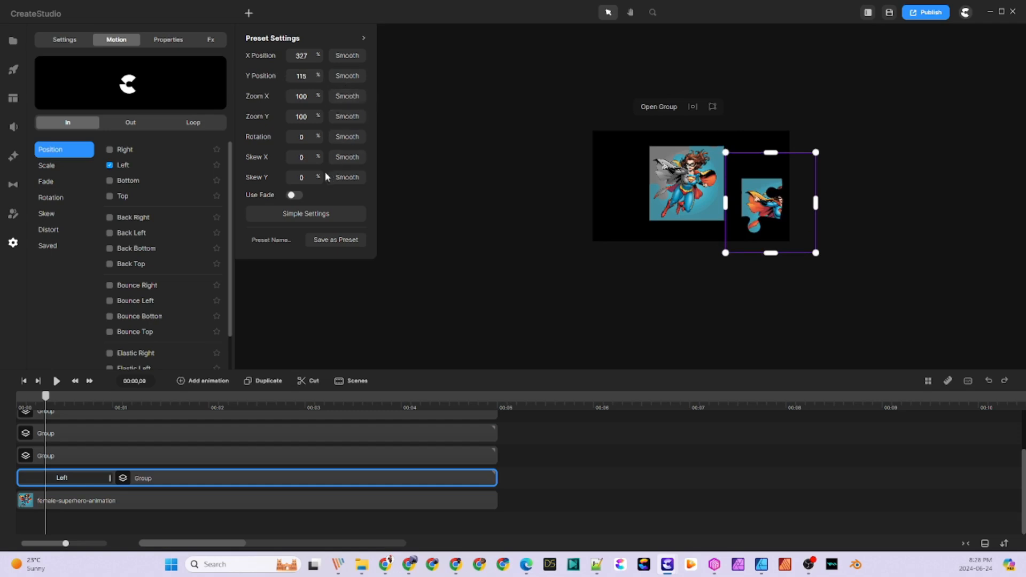
{"action": "left_click_drag", "start_coordinate": [320, 136], "coordinate": [360, 139]}
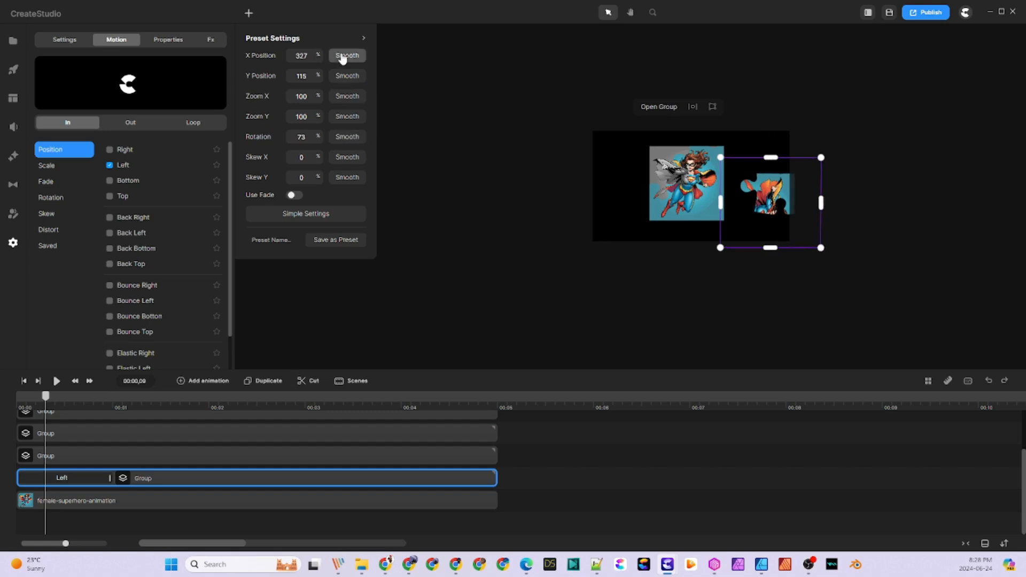
{"action": "left_click_drag", "start_coordinate": [310, 55], "coordinate": [327, 77]}
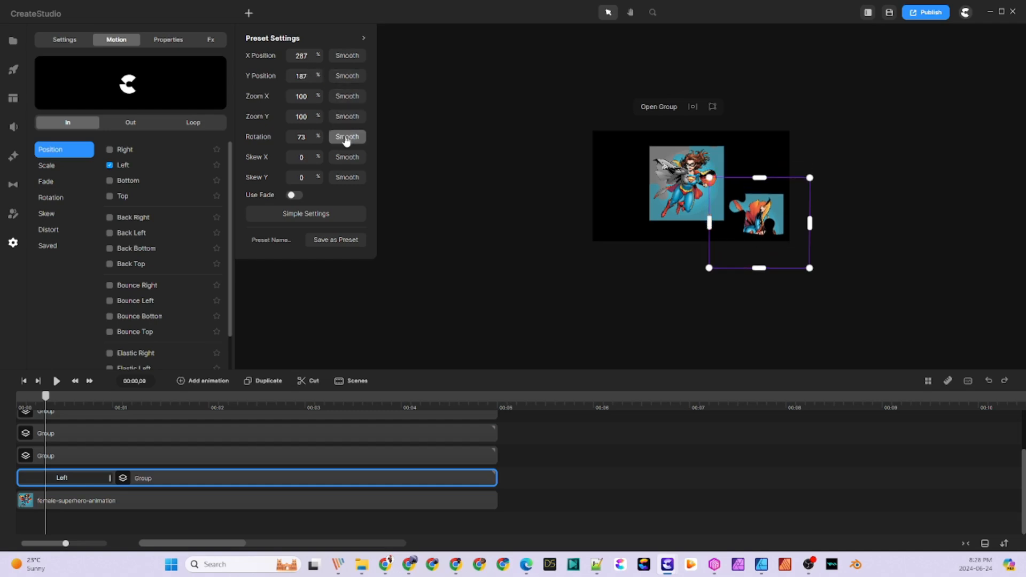
- Give the second-lowest puzzle-piece group in the timeline a Right position entrance motion
{"action": "left_click", "coordinate": [143, 457]}
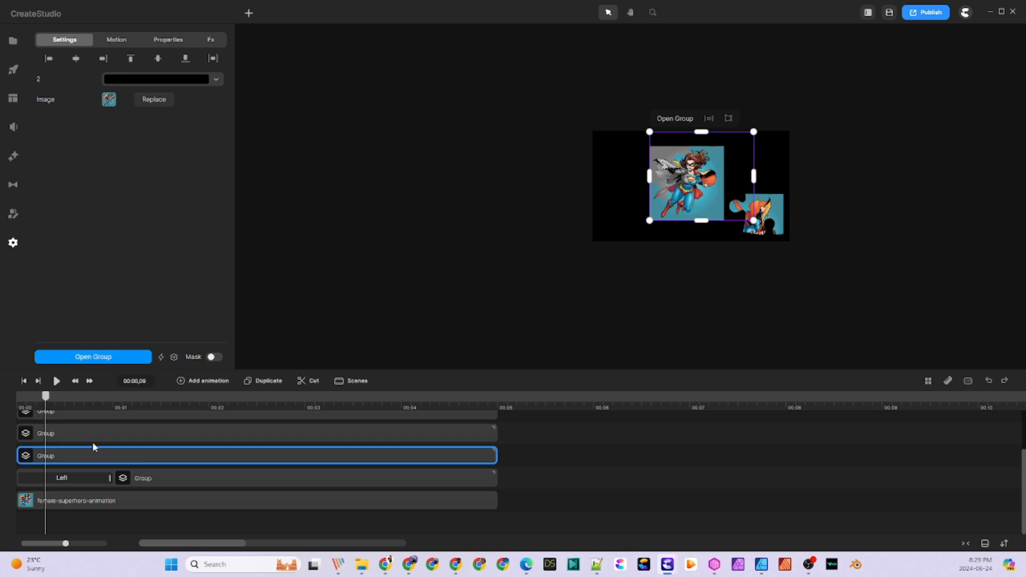
{"action": "left_click", "coordinate": [123, 42]}
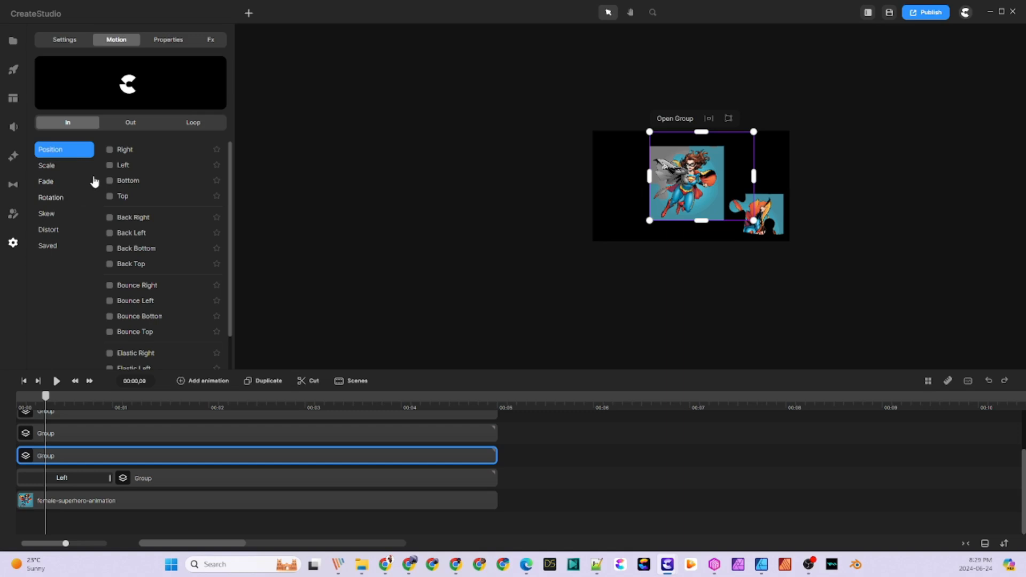
{"action": "left_click", "coordinate": [110, 150]}
{"action": "left_click", "coordinate": [109, 165]}
{"action": "left_click", "coordinate": [110, 150]}
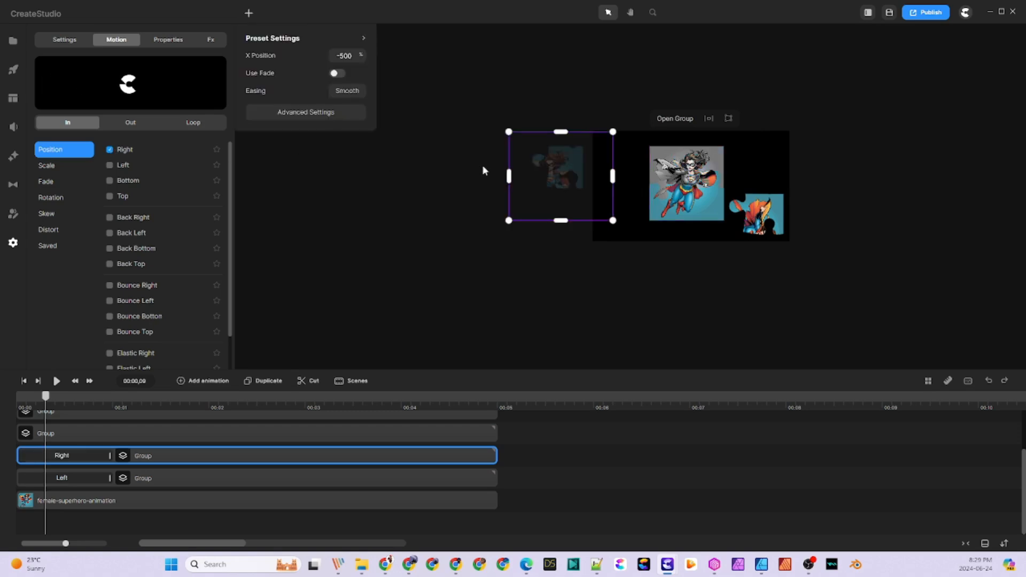
{"action": "left_click_drag", "start_coordinate": [556, 171], "coordinate": [613, 214]}
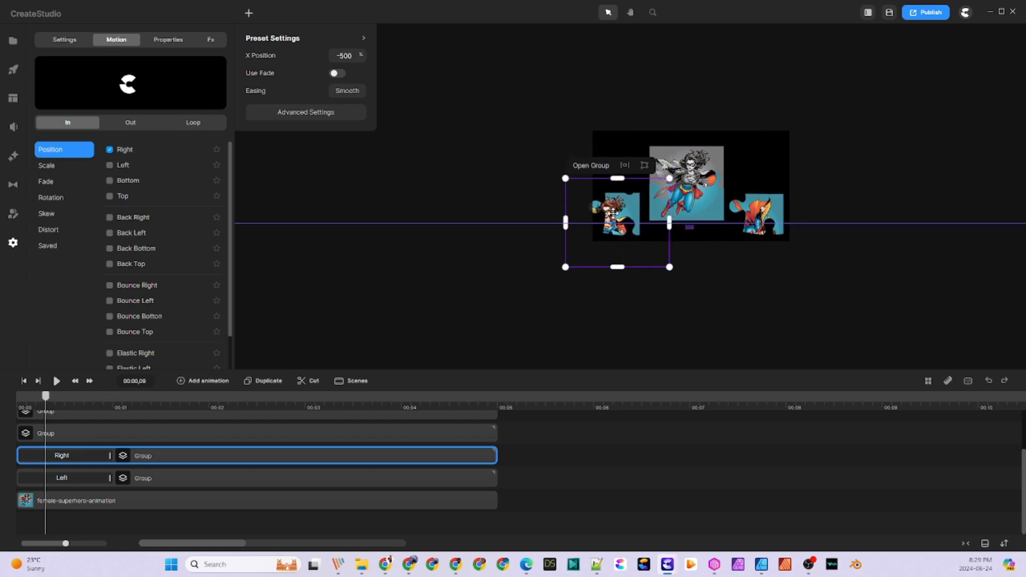
{"action": "left_click_drag", "start_coordinate": [618, 213], "coordinate": [620, 212]}
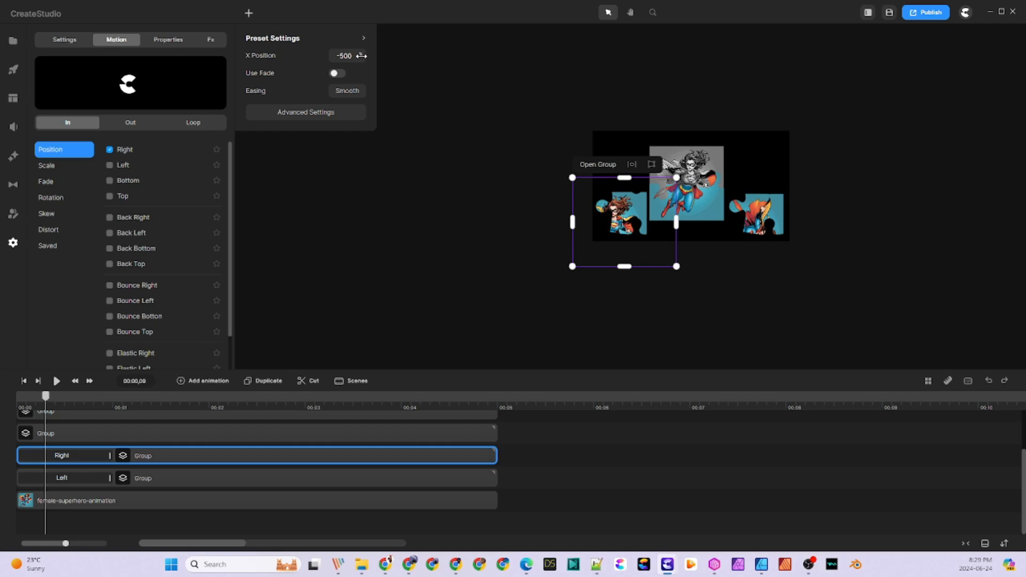
{"action": "left_click_drag", "start_coordinate": [361, 56], "coordinate": [359, 55]}
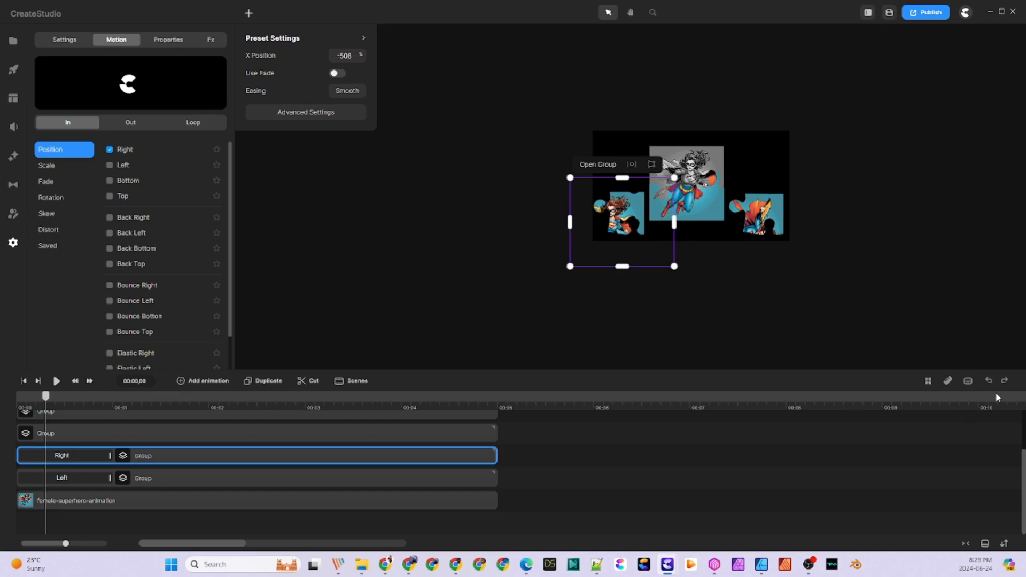
{"action": "left_click", "coordinate": [988, 381]}
{"action": "left_click", "coordinate": [989, 380]}
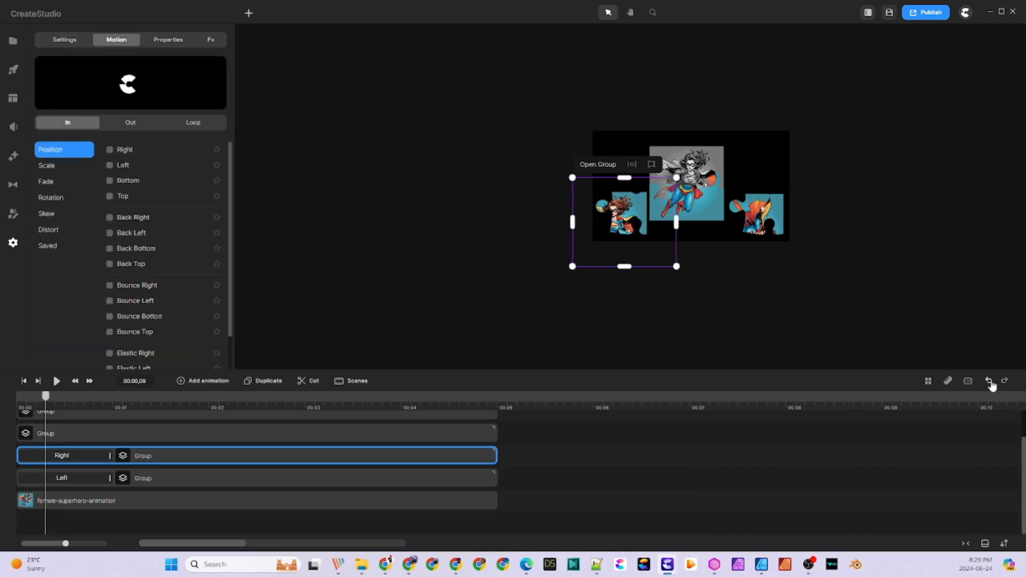
{"action": "left_click", "coordinate": [988, 381]}
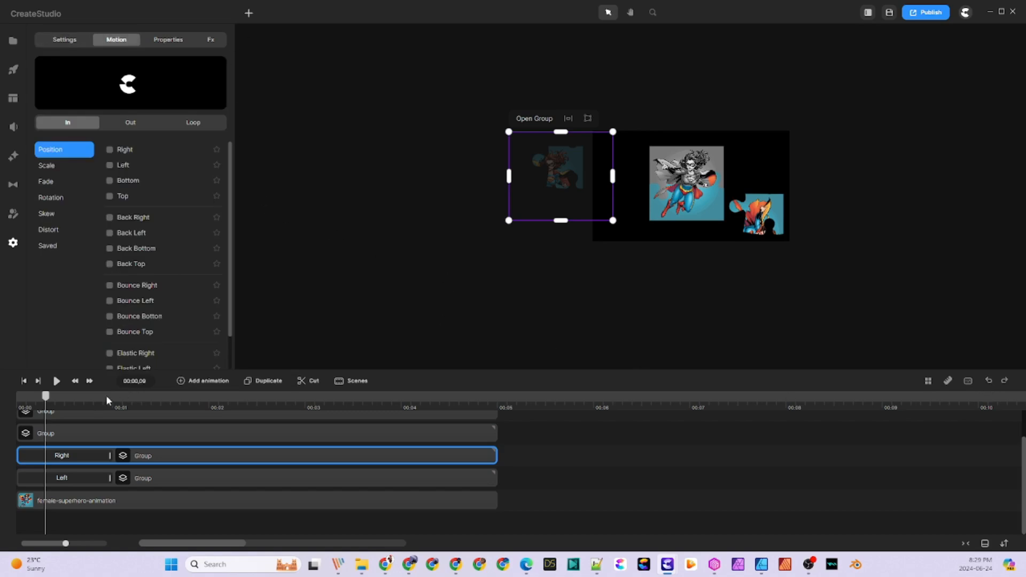
- Set the second-lowest group's Right entrance to X Position -323, Y Position -40 and Rotation 73 in its advanced settings
{"action": "left_click", "coordinate": [78, 455]}
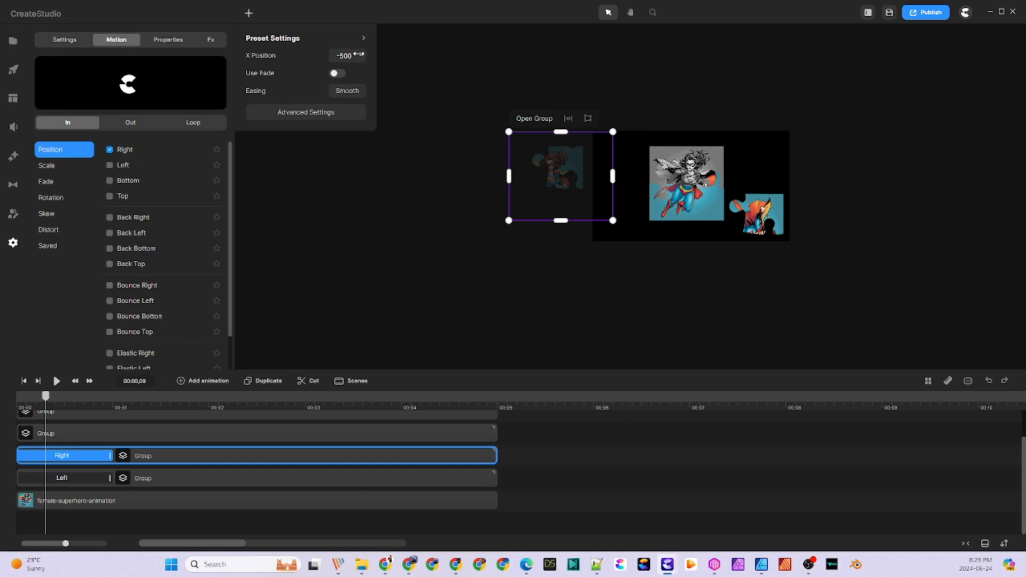
{"action": "left_click_drag", "start_coordinate": [357, 55], "coordinate": [396, 60]}
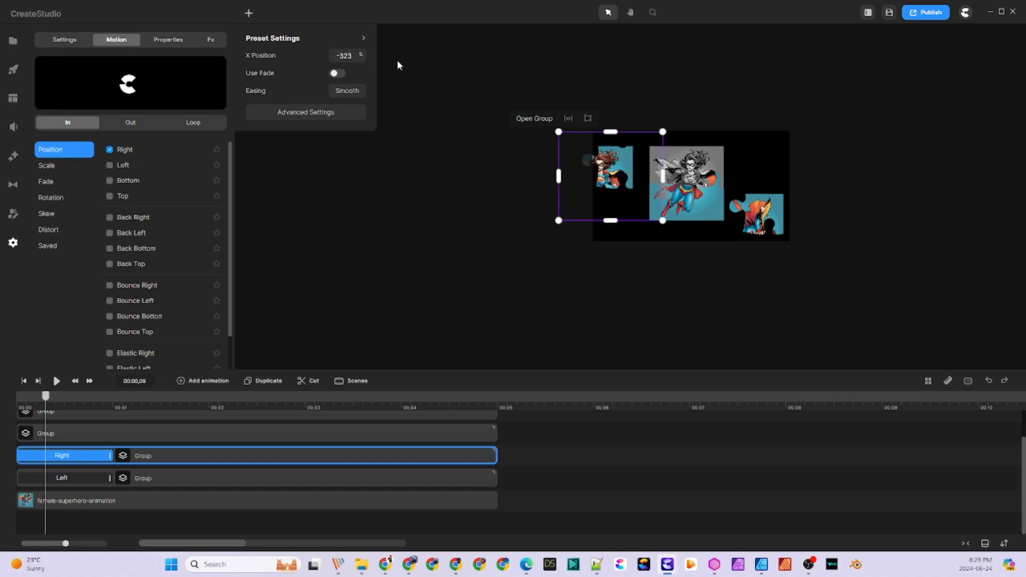
{"action": "left_click", "coordinate": [314, 113]}
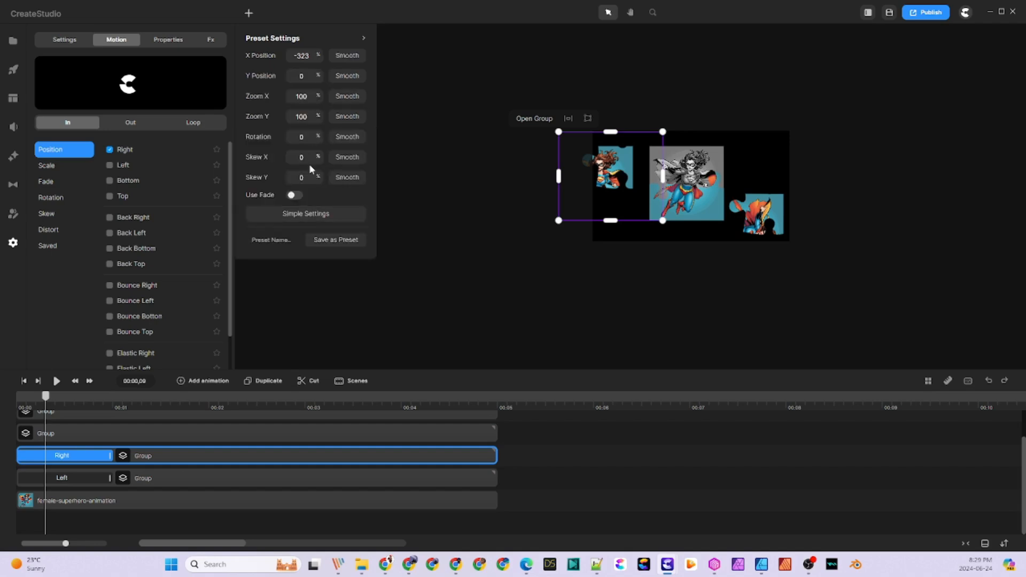
{"action": "left_click_drag", "start_coordinate": [320, 136], "coordinate": [362, 146]}
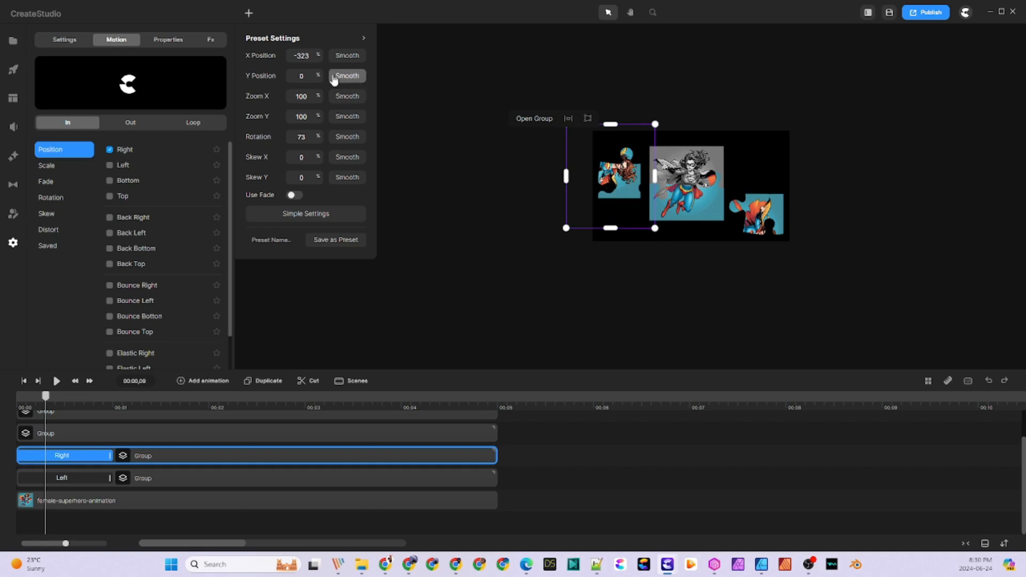
{"action": "left_click_drag", "start_coordinate": [334, 79], "coordinate": [306, 75]}
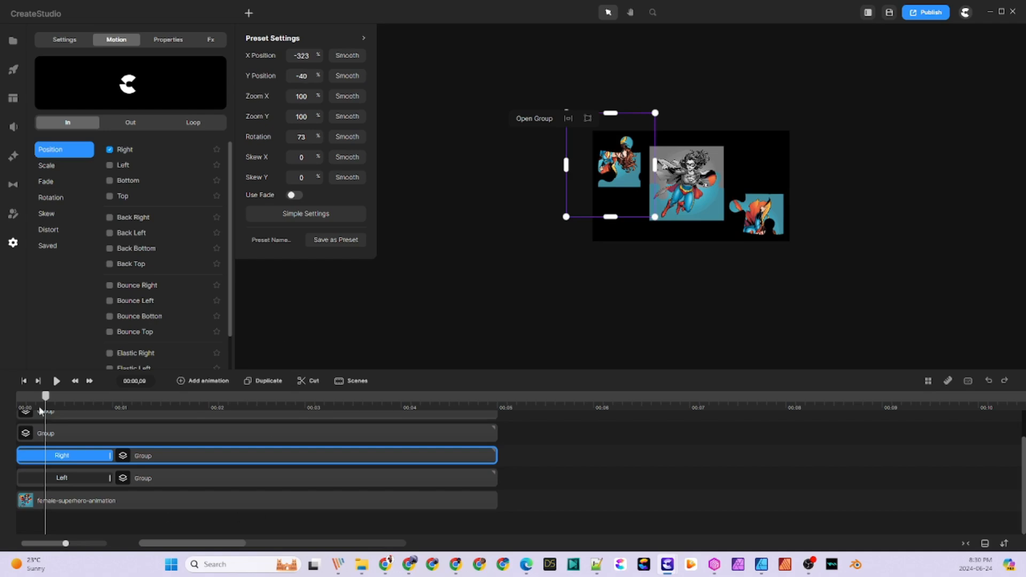
- At the timeline start, set the Right entrance's X Position to -88 and Y Position to -21, and the Left entrance's to 94 and 44
{"action": "left_click_drag", "start_coordinate": [43, 410], "coordinate": [17, 412]}
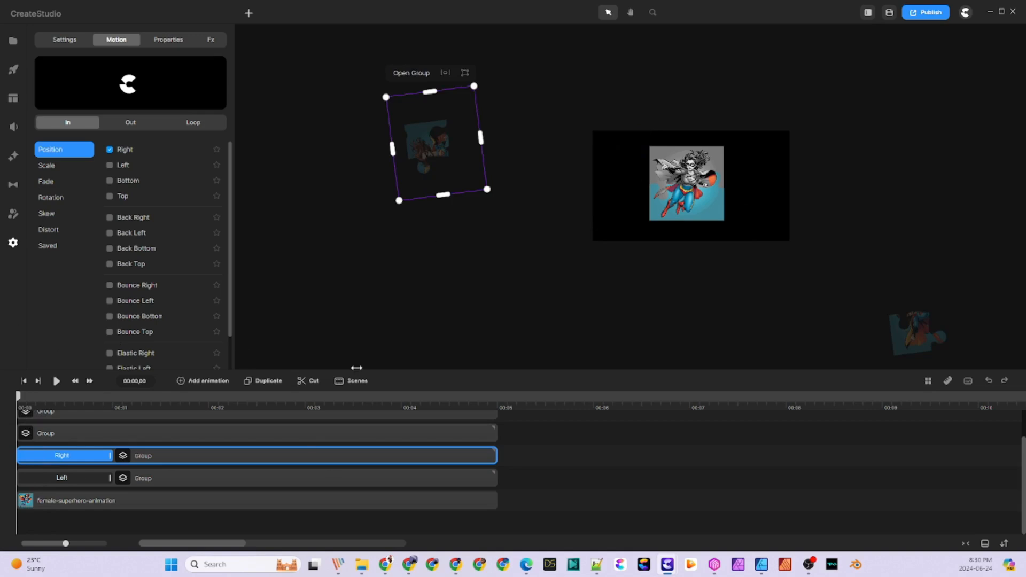
{"action": "left_click", "coordinate": [70, 458]}
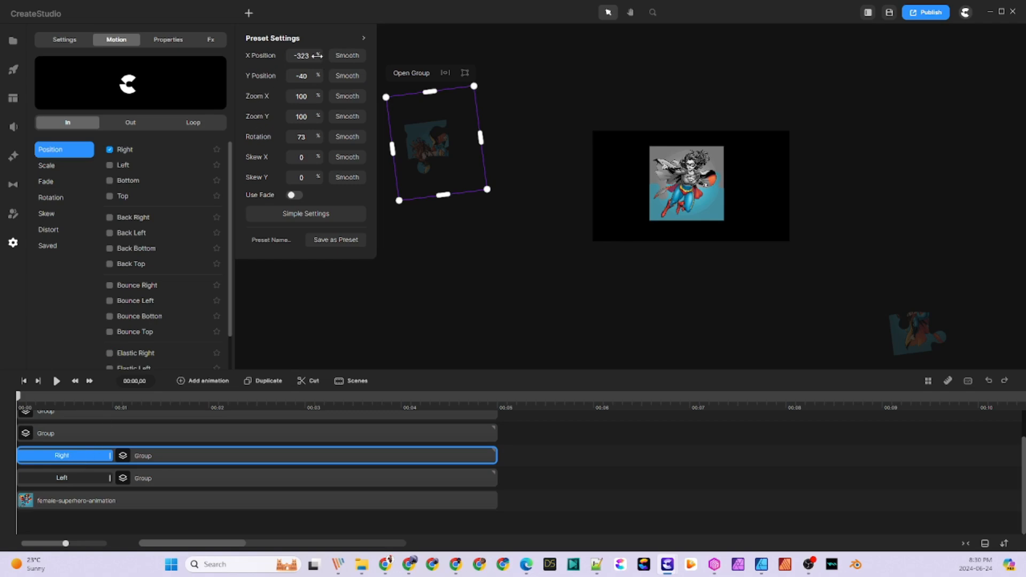
{"action": "left_click_drag", "start_coordinate": [314, 56], "coordinate": [317, 78]}
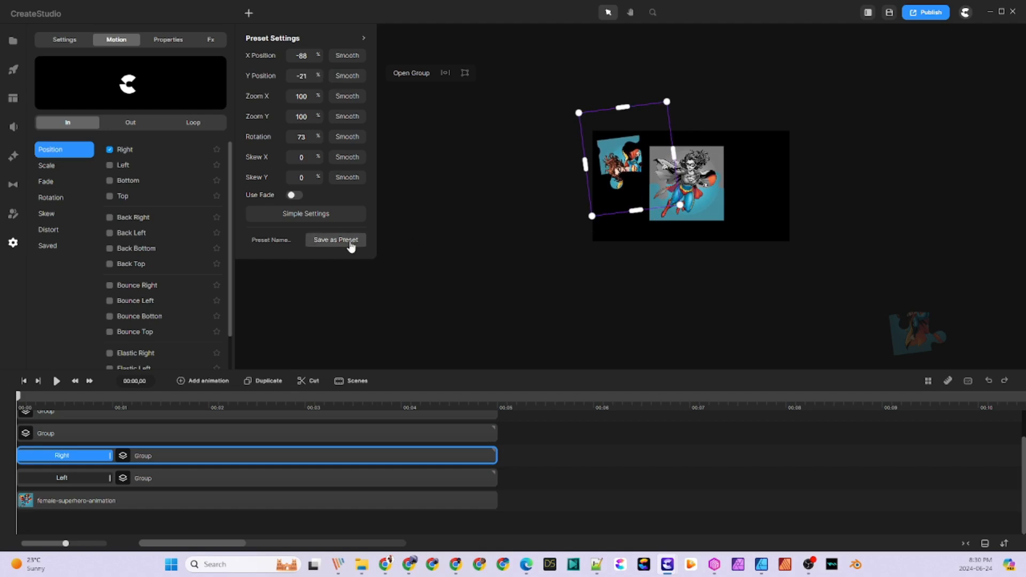
{"action": "left_click", "coordinate": [65, 478]}
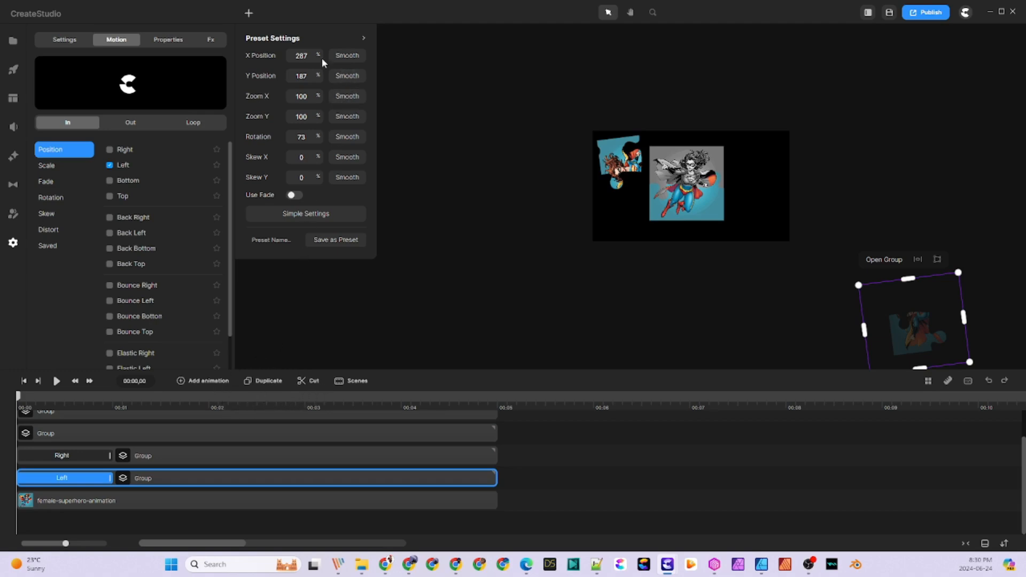
{"action": "mouse_move", "coordinate": [318, 50]}
{"action": "left_mouse_down"}
{"action": "mouse_move", "coordinate": [278, 61]}
{"action": "mouse_move", "coordinate": [309, 76]}
{"action": "mouse_move", "coordinate": [288, 78]}
{"action": "mouse_move", "coordinate": [315, 55]}
{"action": "left_mouse_up"}
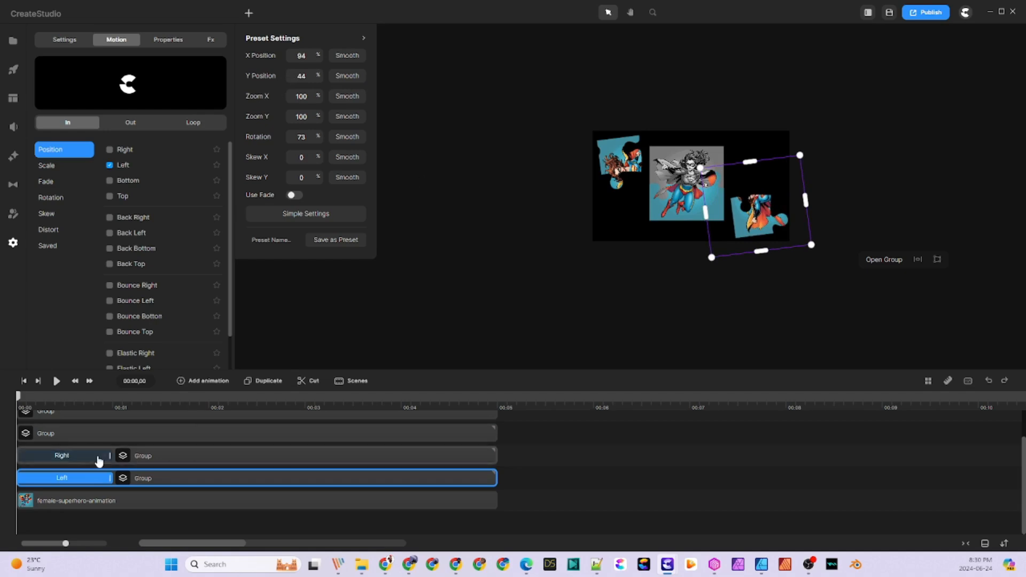
- Give the third puzzle-piece group, just above the Right-motion group in the timeline, a Left position entrance motion
{"action": "left_click", "coordinate": [68, 434]}
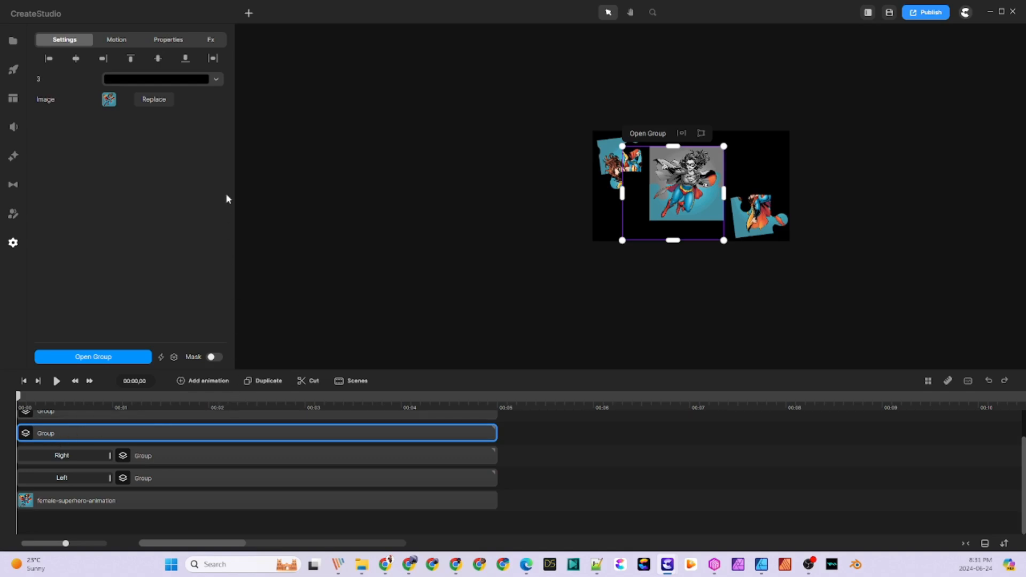
{"action": "left_click", "coordinate": [121, 43]}
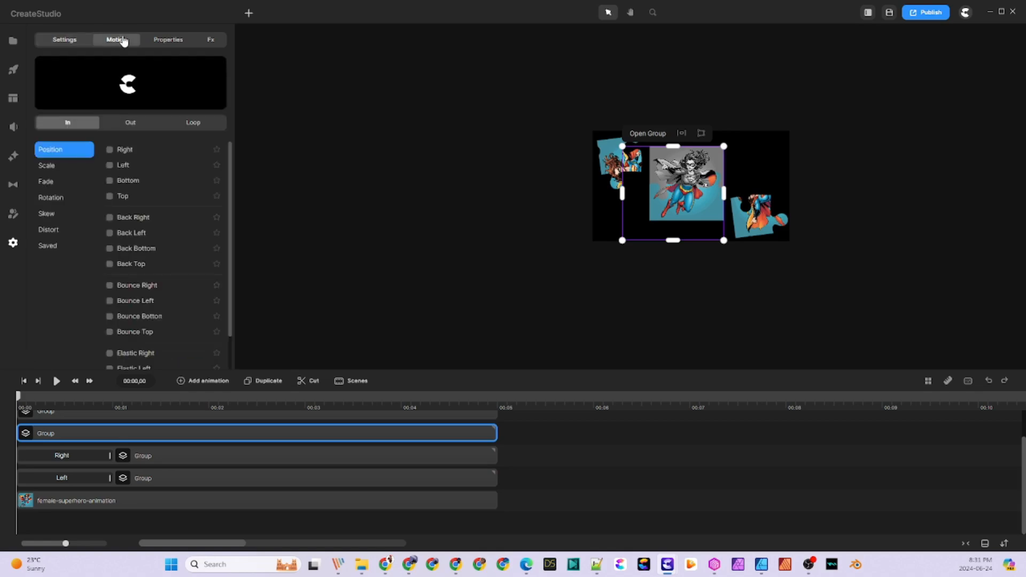
{"action": "left_click", "coordinate": [109, 166]}
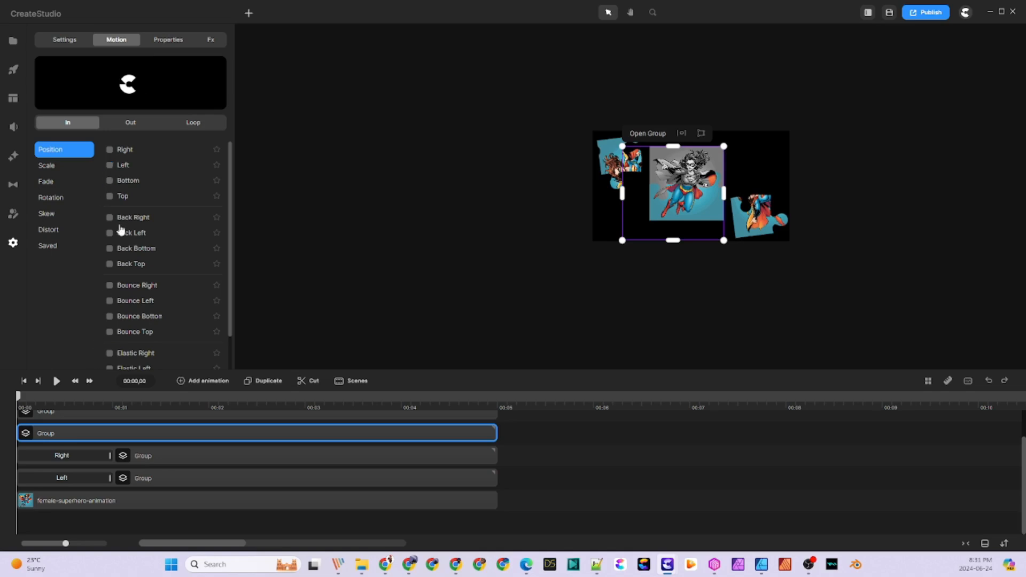
{"action": "left_click", "coordinate": [110, 166]}
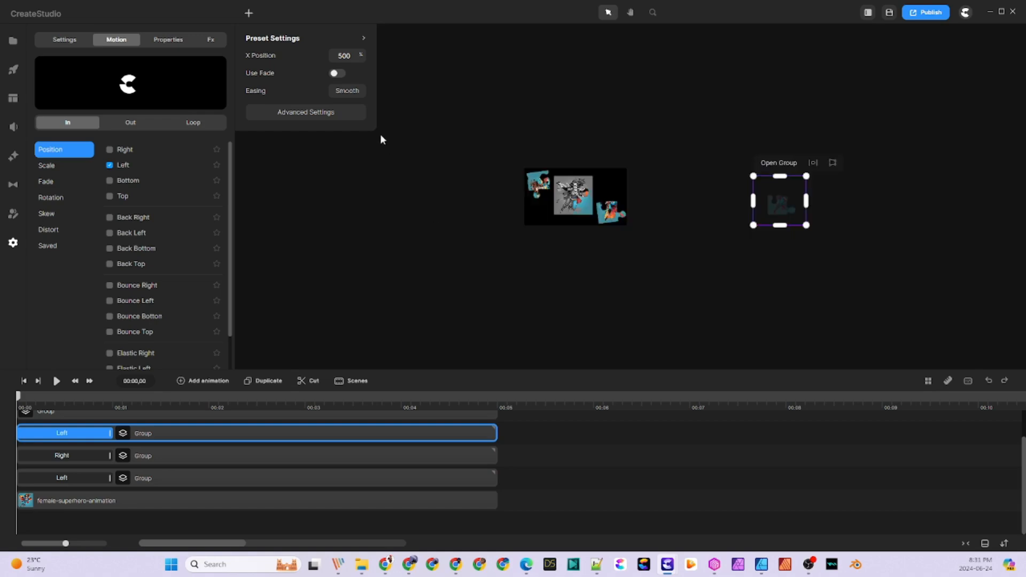
- Set the third group's Left entrance to X Position 82, Y Position -33 and Rotation -26 in its advanced settings
{"action": "left_click_drag", "start_coordinate": [360, 55], "coordinate": [277, 81]}
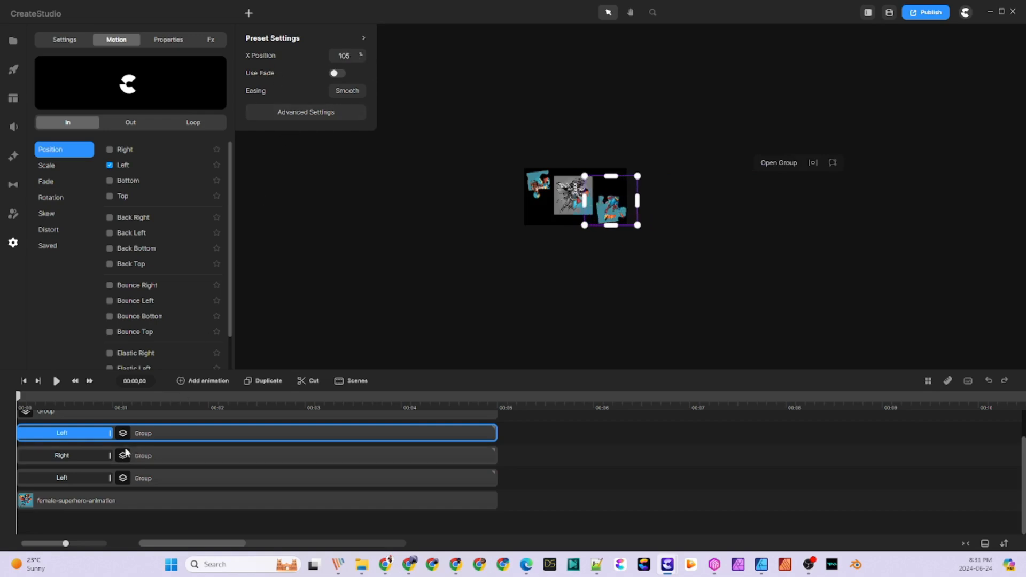
{"action": "left_click", "coordinate": [337, 112]}
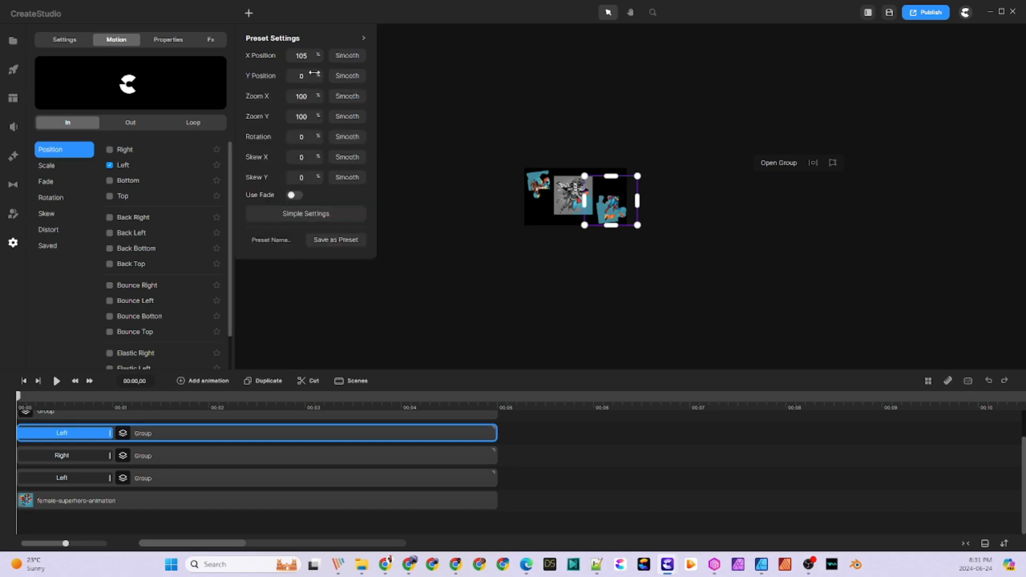
{"action": "left_click_drag", "start_coordinate": [318, 74], "coordinate": [307, 80]}
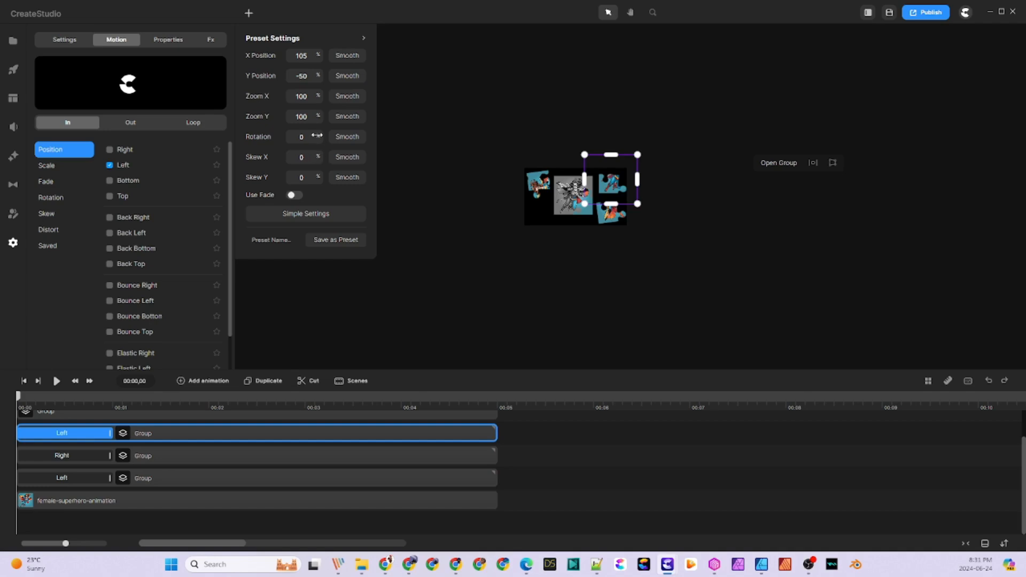
{"action": "left_click_drag", "start_coordinate": [316, 135], "coordinate": [304, 138]}
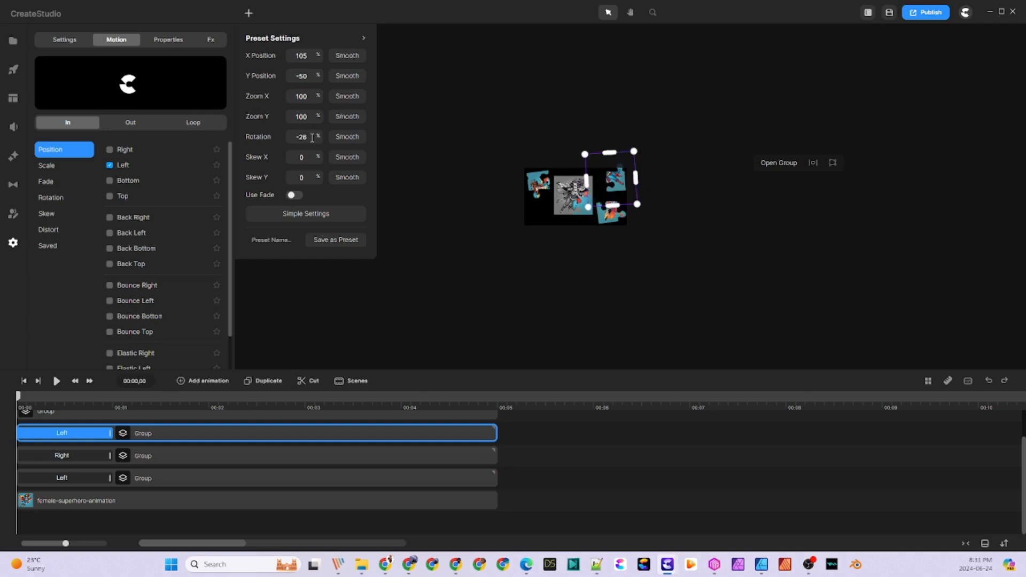
{"action": "left_click_drag", "start_coordinate": [318, 57], "coordinate": [320, 78]}
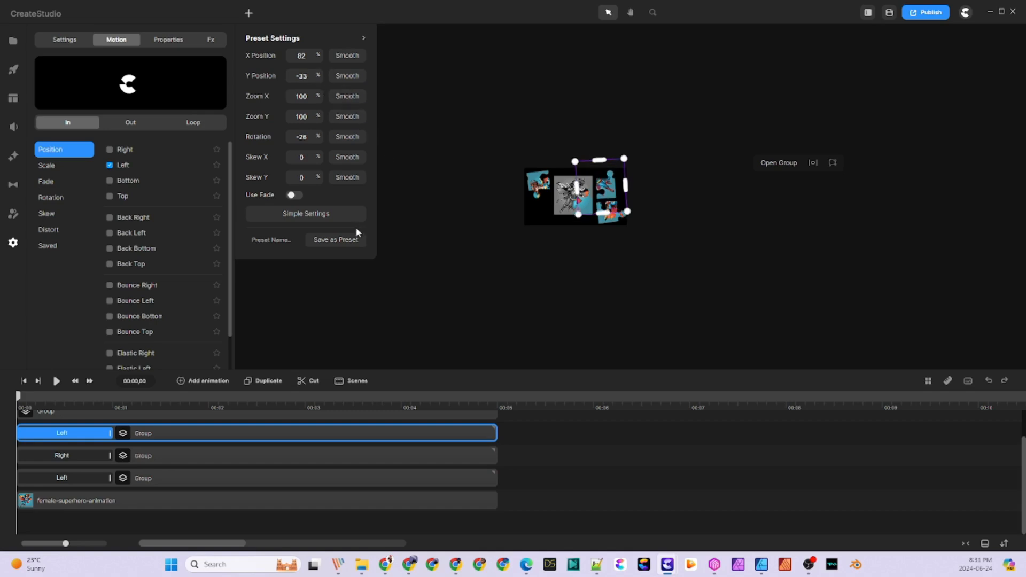
- Give the topmost puzzle-piece group in the timeline a Right position entrance motion
{"action": "scroll", "coordinate": [181, 491], "scroll_direction": "up", "scroll_amount": 1}
{"action": "left_click", "coordinate": [71, 444]}
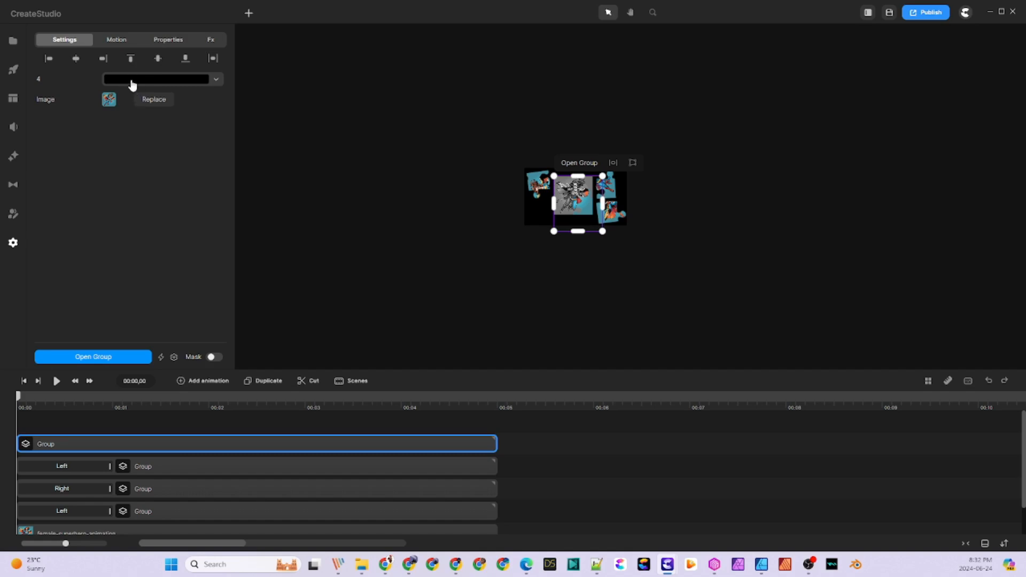
{"action": "left_click", "coordinate": [121, 42]}
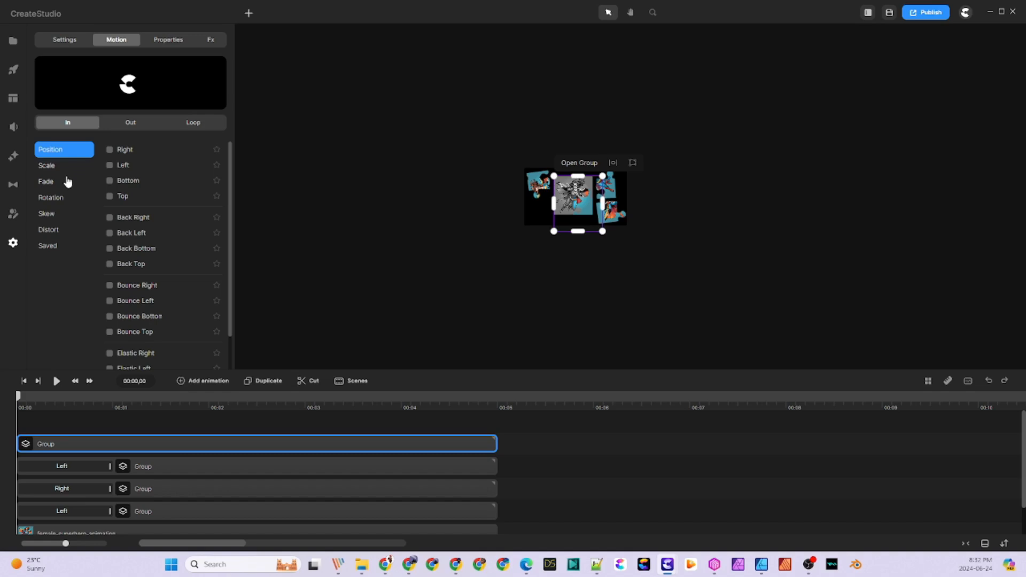
{"action": "left_click", "coordinate": [110, 151]}
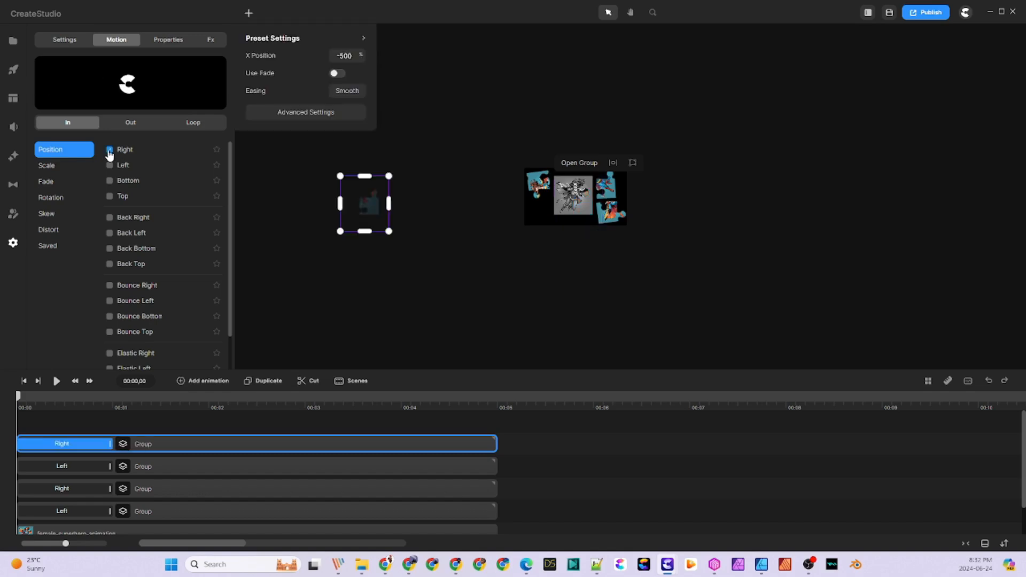
- Set the topmost group's Right entrance to X Position -98 and Rotation 22 in its advanced settings
{"action": "left_click", "coordinate": [334, 110]}
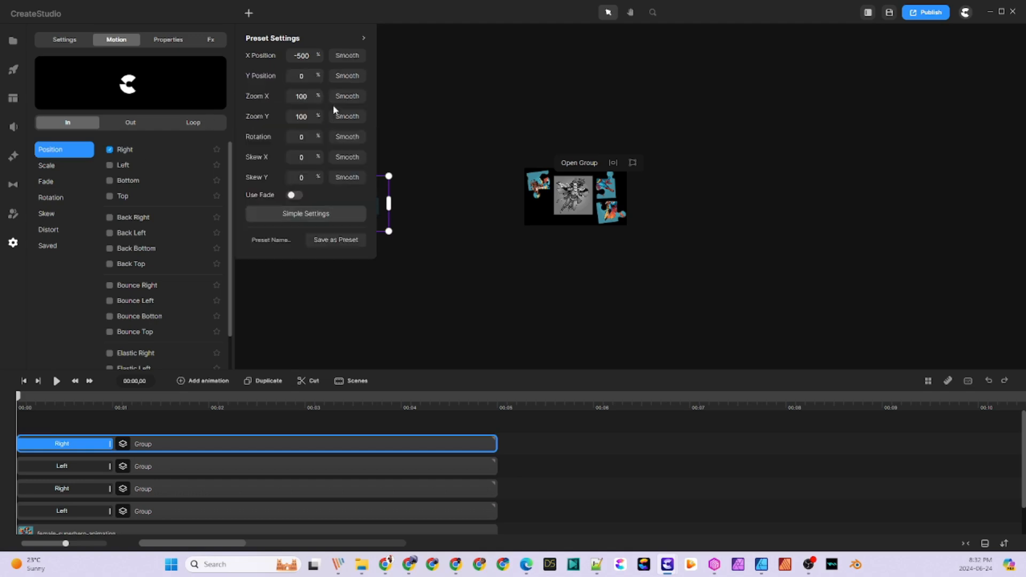
{"action": "left_click_drag", "start_coordinate": [312, 54], "coordinate": [400, 56]}
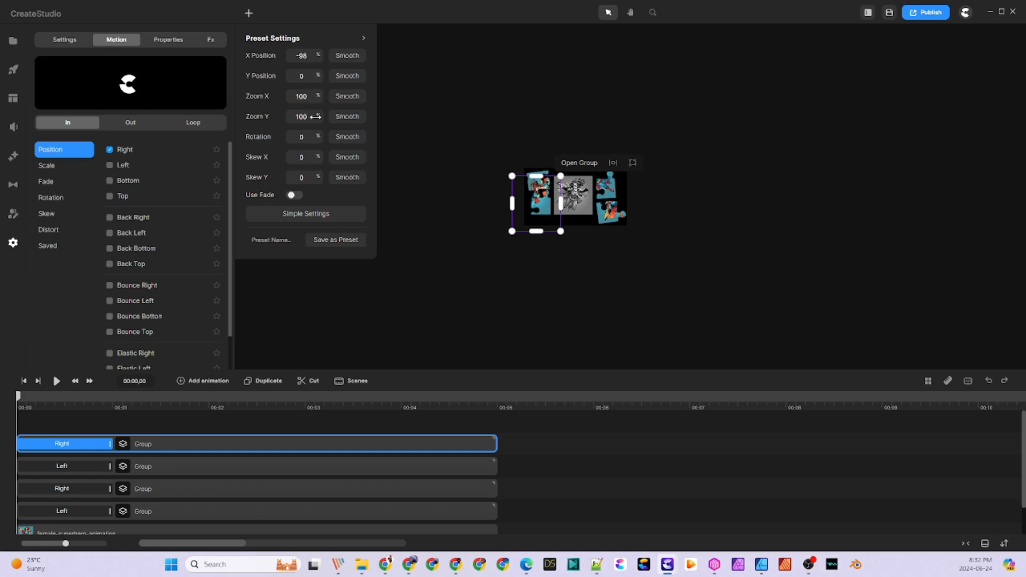
{"action": "left_click_drag", "start_coordinate": [313, 131], "coordinate": [331, 133]}
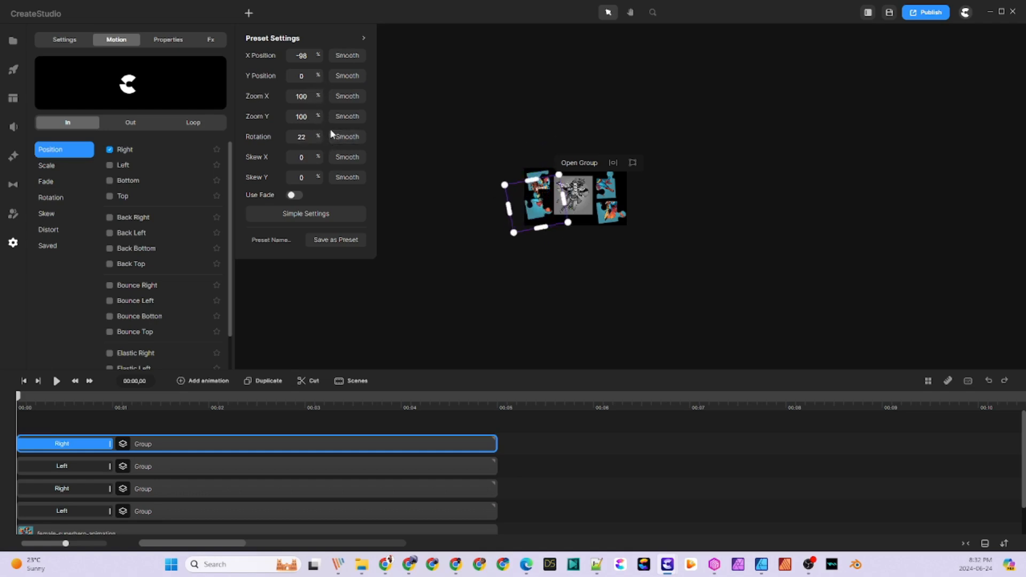
- Play the four-piece entrance animation over the grayscale image and return the playhead to the timeline start
{"action": "left_click", "coordinate": [786, 218]}
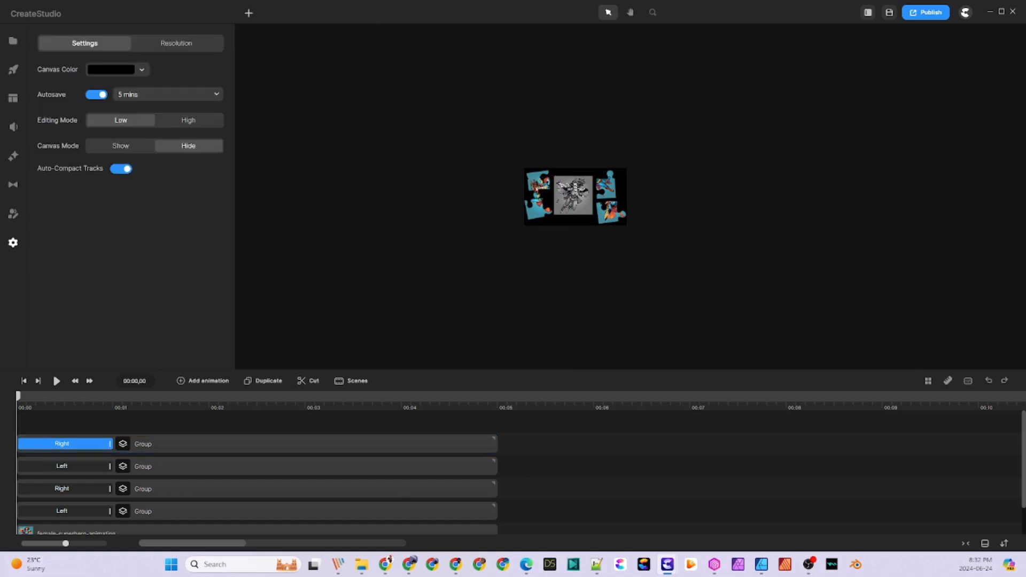
{"action": "scroll", "coordinate": [602, 192], "scroll_direction": "up", "scroll_amount": 3}
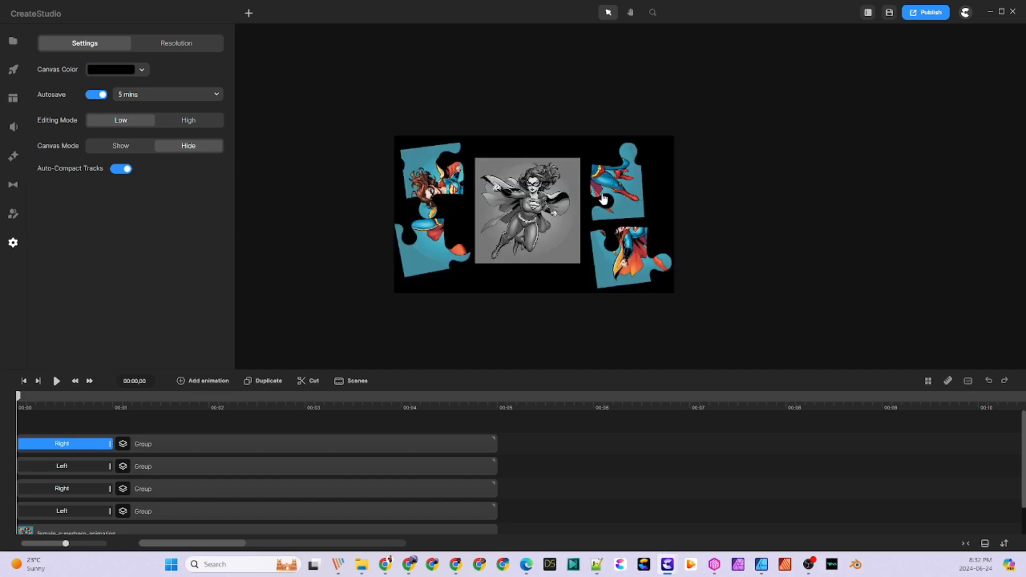
{"action": "left_click", "coordinate": [57, 381]}
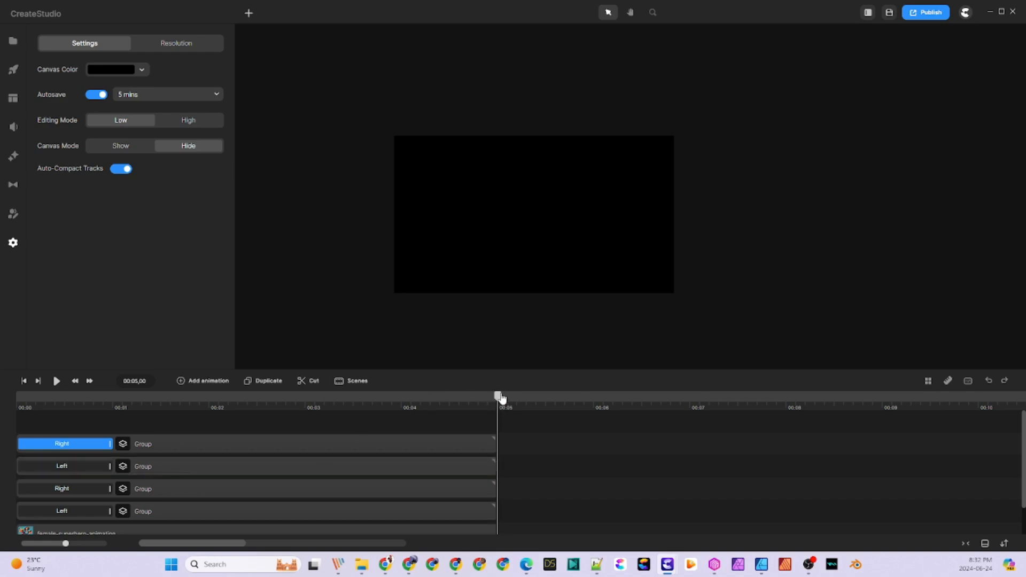
{"action": "left_click_drag", "start_coordinate": [497, 405], "coordinate": [52, 403]}
{"action": "left_click_drag", "start_coordinate": [64, 404], "coordinate": [13, 391]}
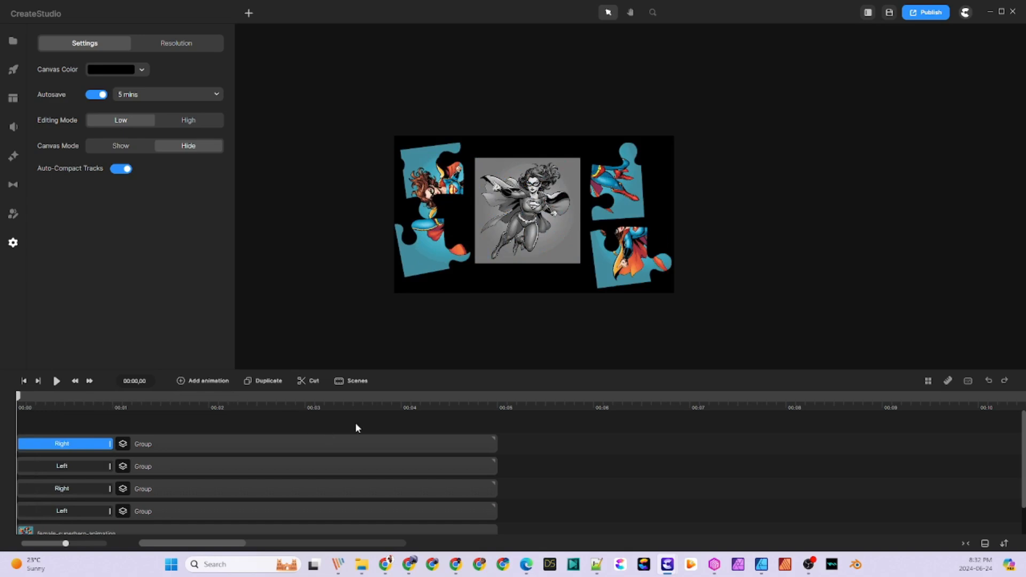
- Give the female-superhero-animation image layer a Fade In entrance and preview the animation
{"action": "scroll", "coordinate": [156, 496], "scroll_direction": "down", "scroll_amount": 1}
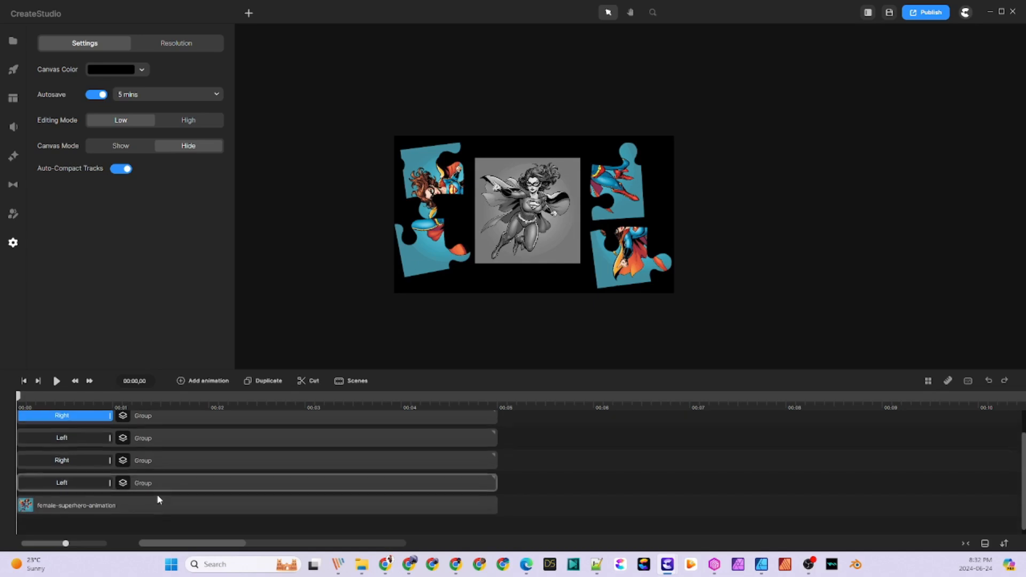
{"action": "left_click", "coordinate": [80, 498]}
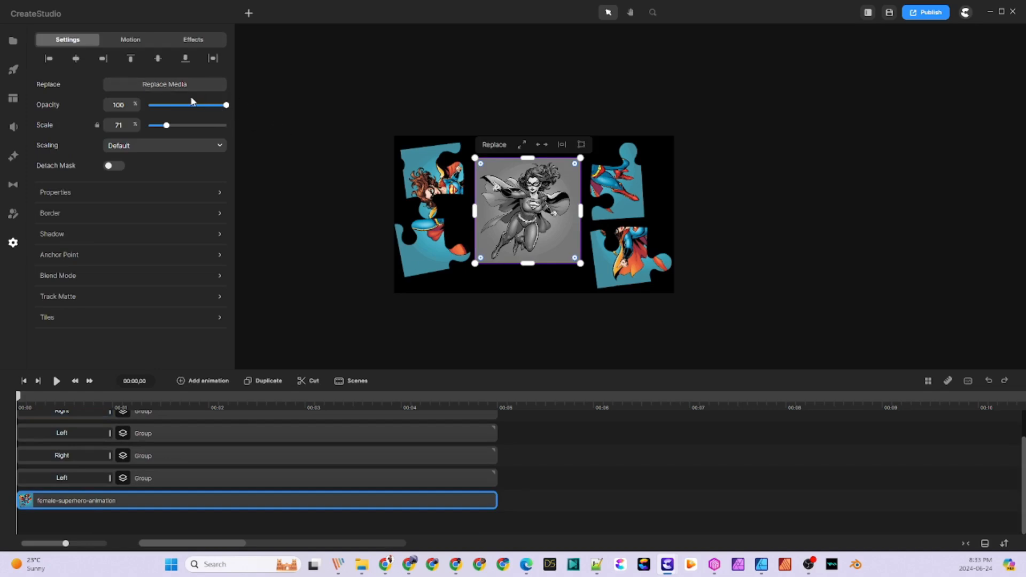
{"action": "left_click", "coordinate": [134, 42]}
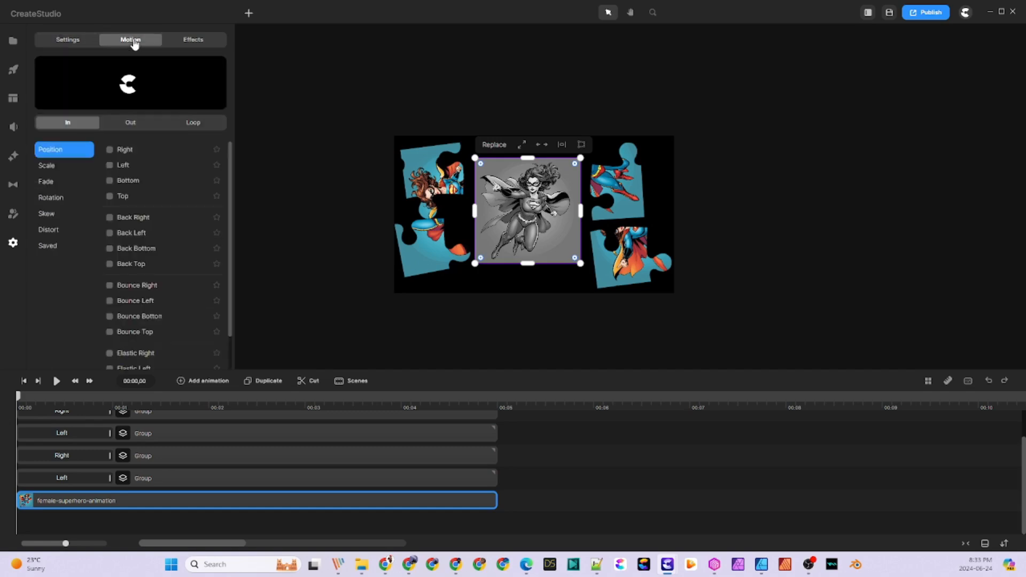
{"action": "left_click", "coordinate": [45, 182]}
{"action": "left_click", "coordinate": [109, 149]}
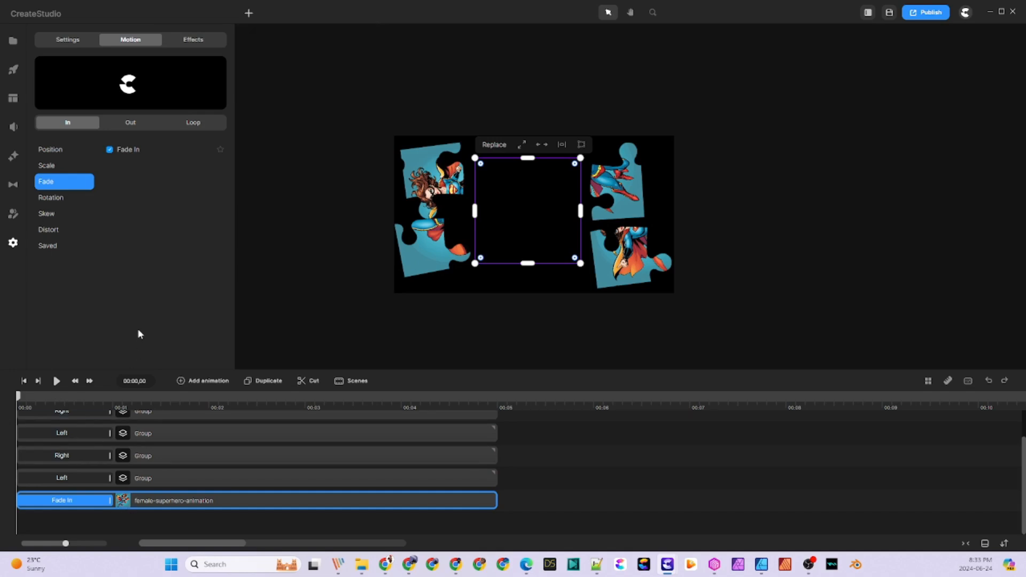
{"action": "left_click", "coordinate": [56, 382]}
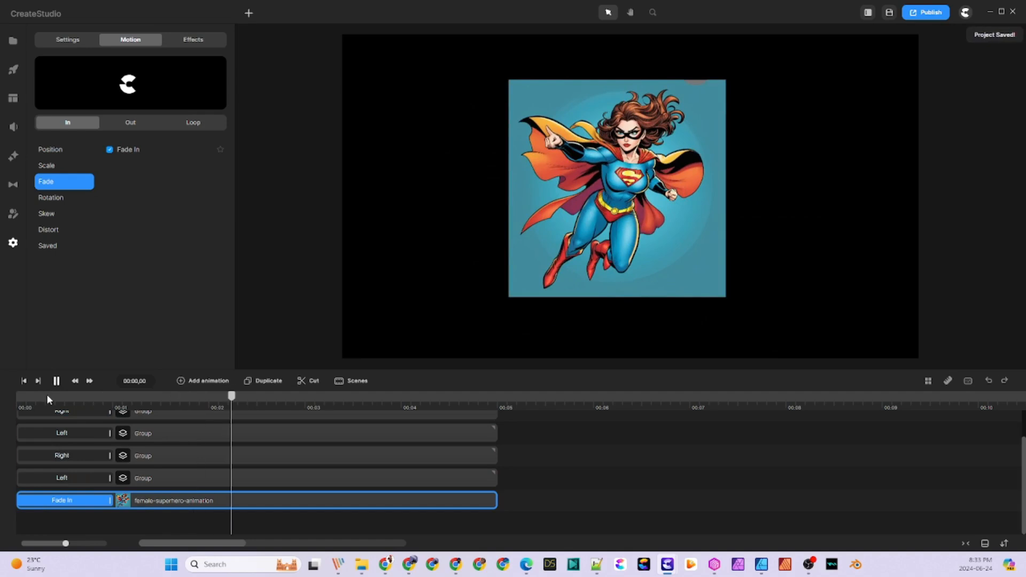
{"action": "key", "text": "space"}
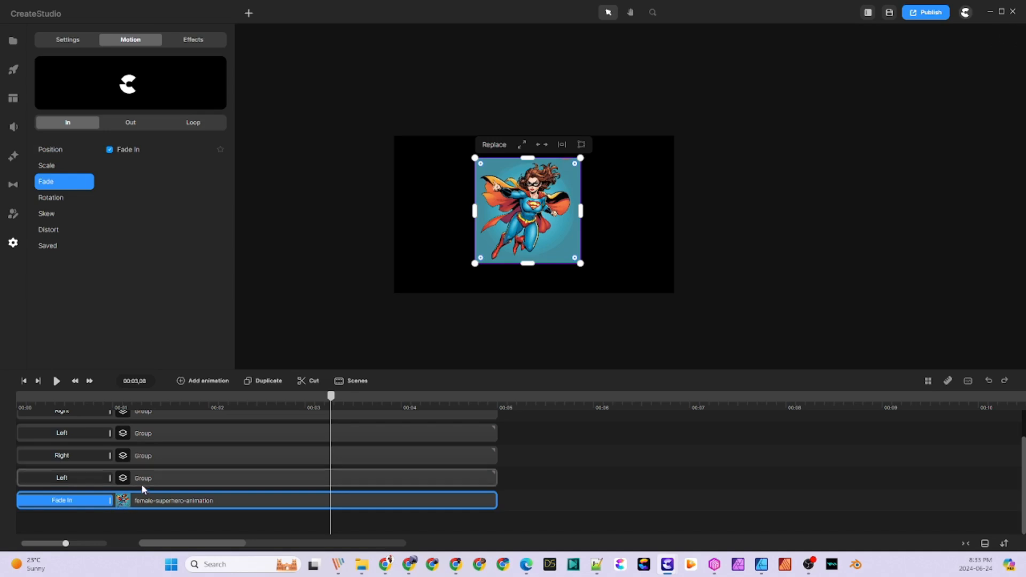
- Select all four puzzle-piece groups and shift them together in the timeline to start at about 1 second
{"action": "left_click", "coordinate": [465, 477]}
{"action": "left_click_drag", "start_coordinate": [465, 476], "coordinate": [387, 419]}
{"action": "left_click_drag", "start_coordinate": [207, 479], "coordinate": [266, 471]}
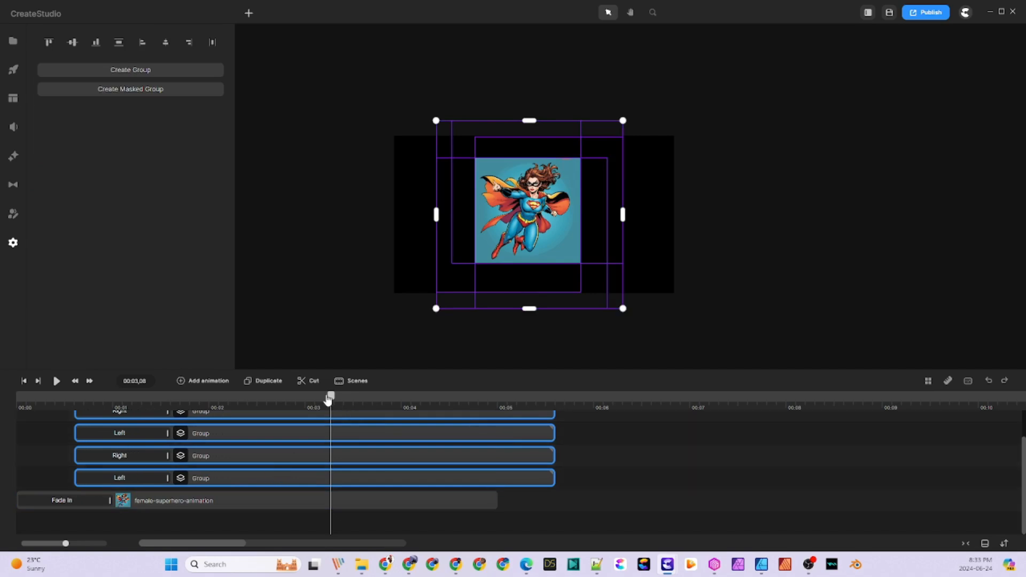
{"action": "left_click_drag", "start_coordinate": [326, 398], "coordinate": [0, 425]}
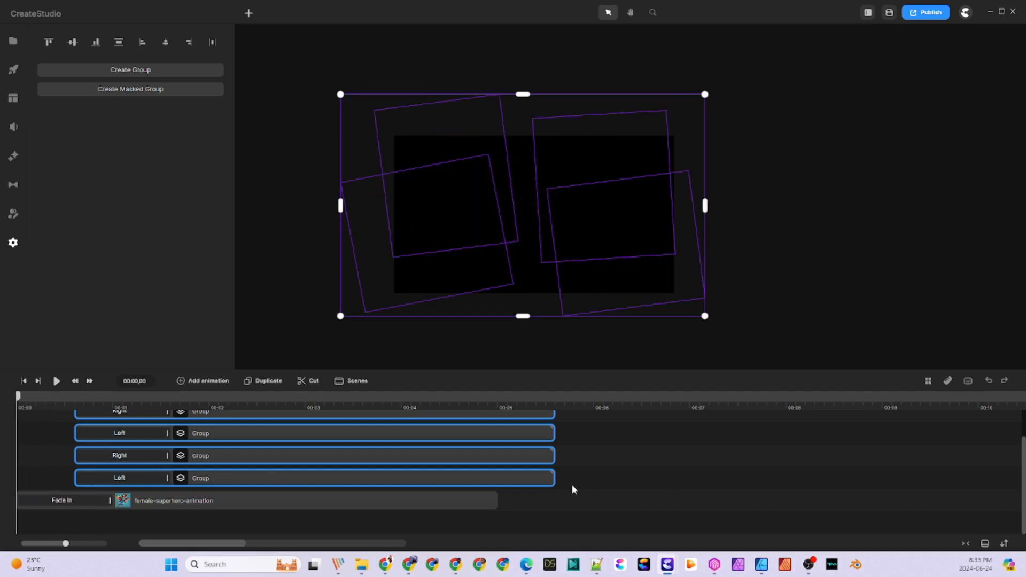
{"action": "left_click_drag", "start_coordinate": [572, 484], "coordinate": [428, 414]}
{"action": "scroll", "coordinate": [429, 418], "scroll_direction": "up", "scroll_amount": 2}
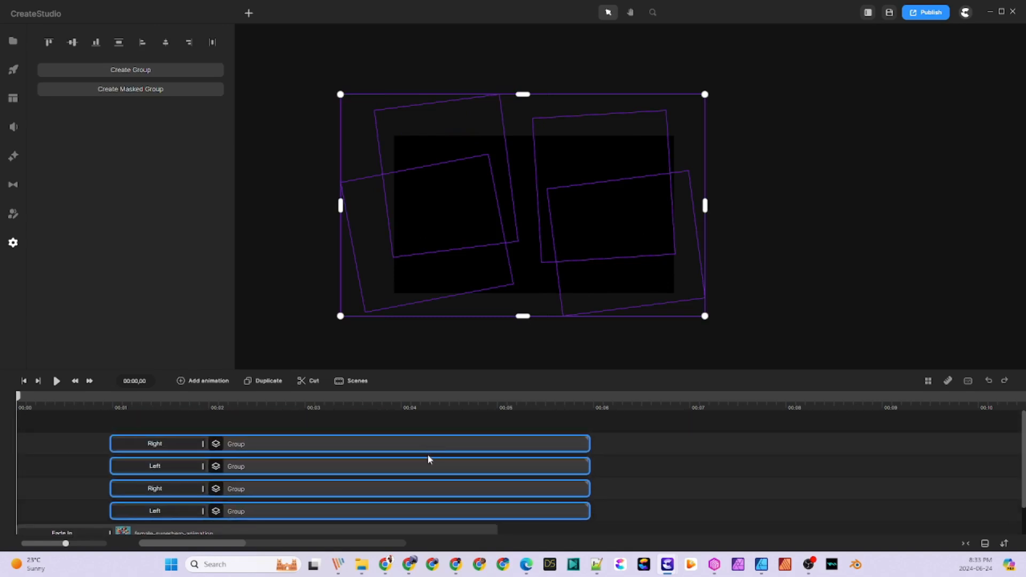
{"action": "scroll", "coordinate": [690, 430], "scroll_direction": "down", "scroll_amount": 2}
- Deselect the groups and preview the animation with the delayed puzzle-piece entrances
{"action": "left_click", "coordinate": [170, 461]}
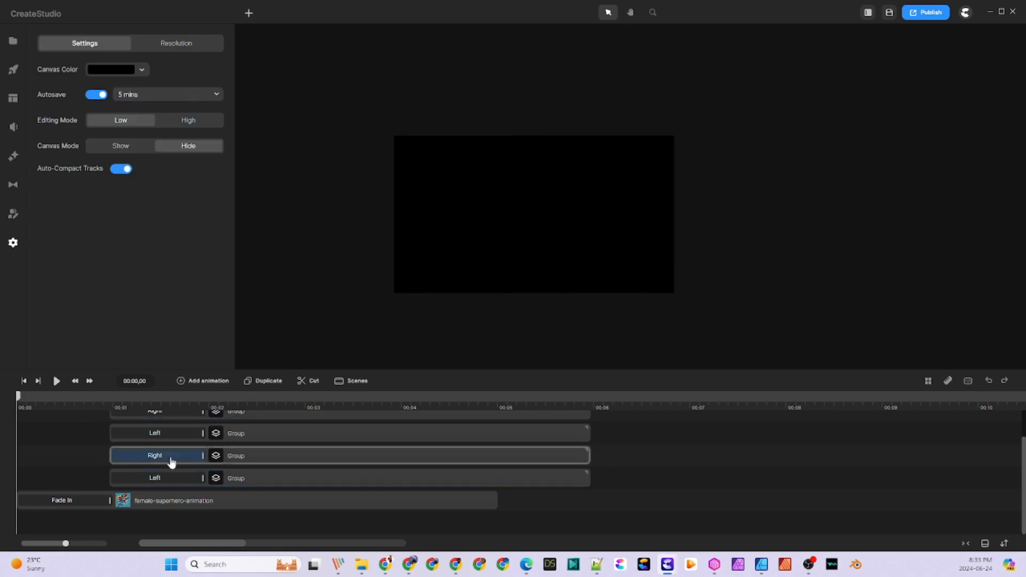
{"action": "key", "text": "space"}
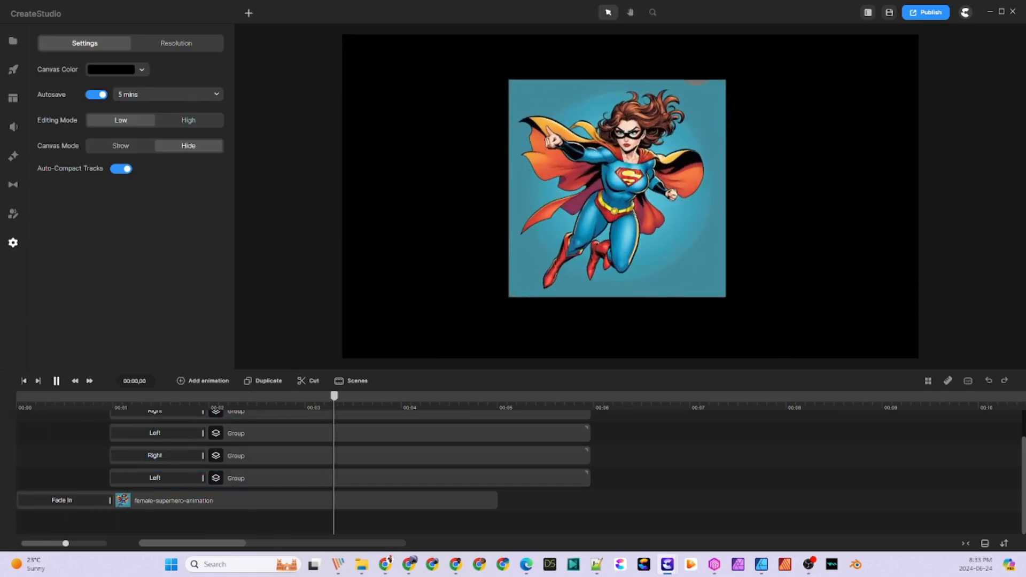
{"action": "key", "text": "space"}
- Lengthen the lowest group's Left entrance to end at about 3 seconds and the second-lowest group's Right entrance at about 3.3 seconds
{"action": "left_click", "coordinate": [201, 482]}
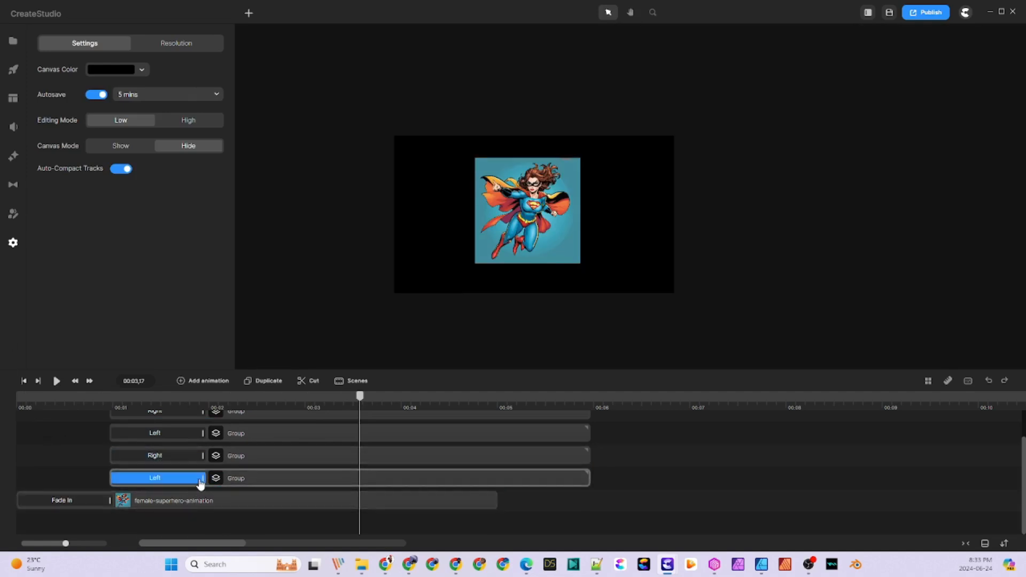
{"action": "left_click_drag", "start_coordinate": [200, 482], "coordinate": [306, 488]}
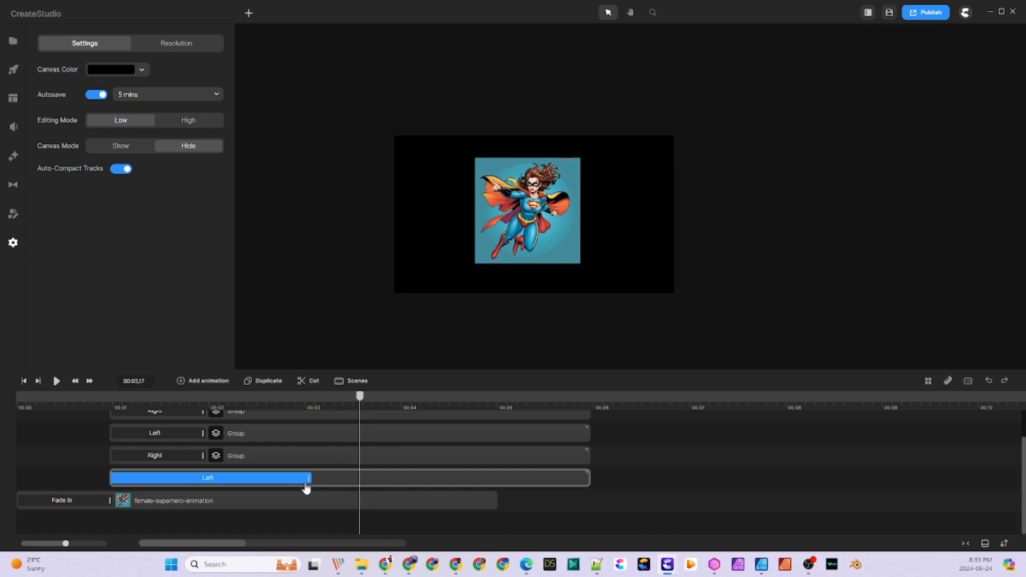
{"action": "left_click", "coordinate": [195, 457]}
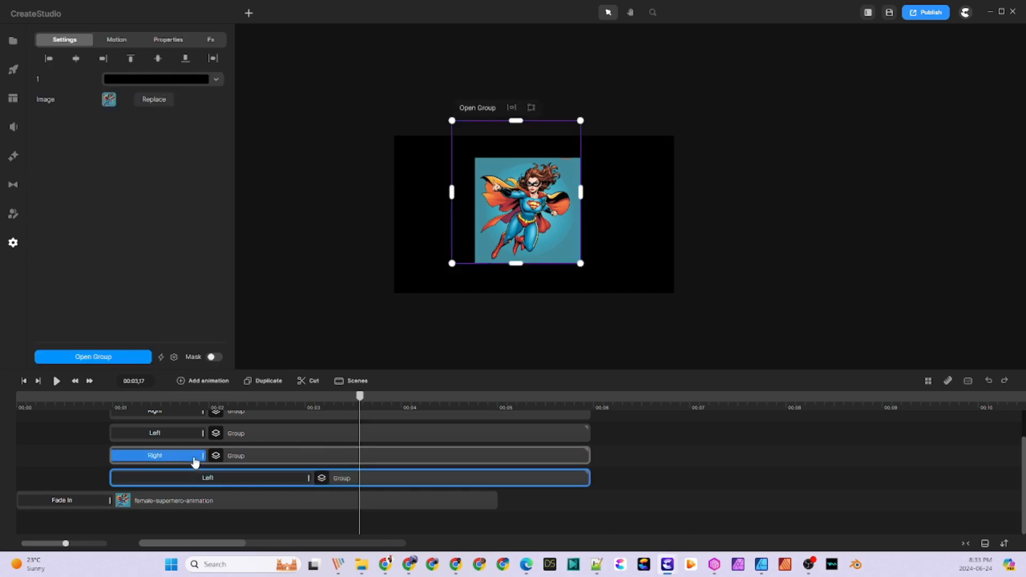
{"action": "left_click_drag", "start_coordinate": [202, 457], "coordinate": [338, 457]}
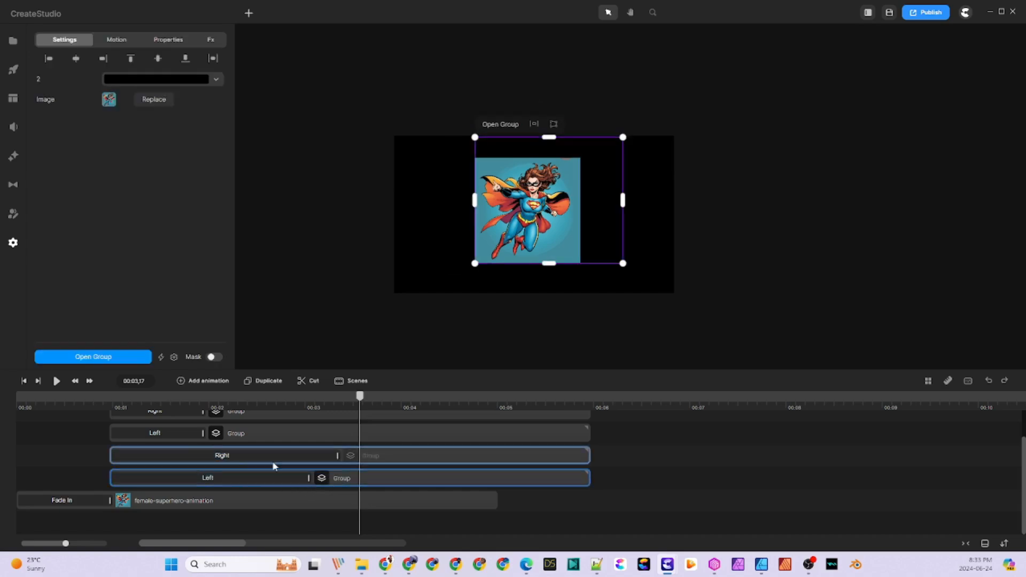
- Lengthen the third group's Left entrance to end at about 3 seconds and the topmost group's Right entrance at about 3.2 seconds
{"action": "left_click_drag", "start_coordinate": [200, 434], "coordinate": [311, 435]}
{"action": "scroll", "coordinate": [305, 452], "scroll_direction": "up", "scroll_amount": 1}
{"action": "left_click", "coordinate": [201, 448]}
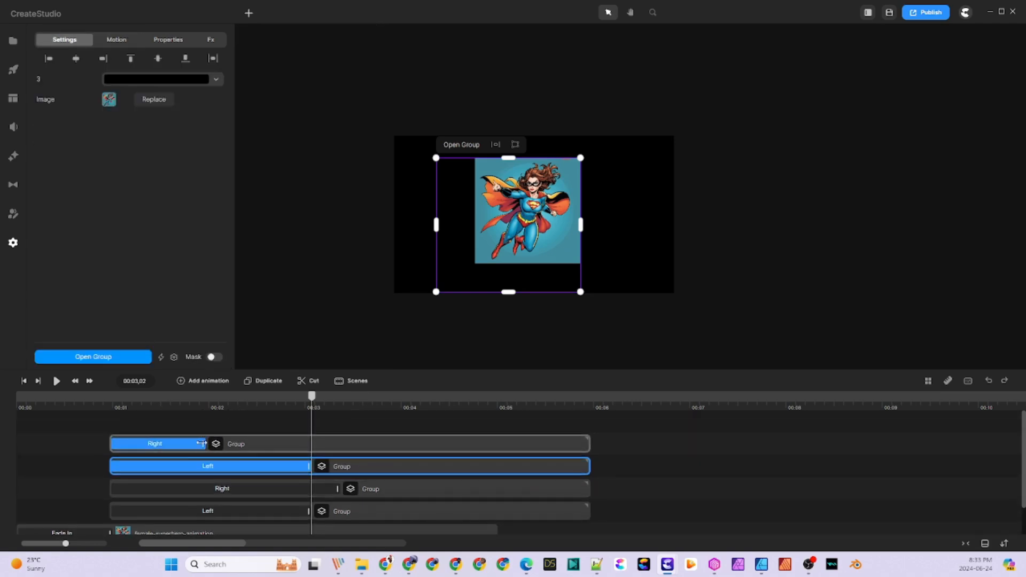
{"action": "left_click_drag", "start_coordinate": [205, 443], "coordinate": [326, 444]}
- Play the whole animation from the timeline start to check the slower puzzle-piece entrances
{"action": "left_click_drag", "start_coordinate": [327, 397], "coordinate": [13, 413]}
{"action": "left_click", "coordinate": [56, 381]}
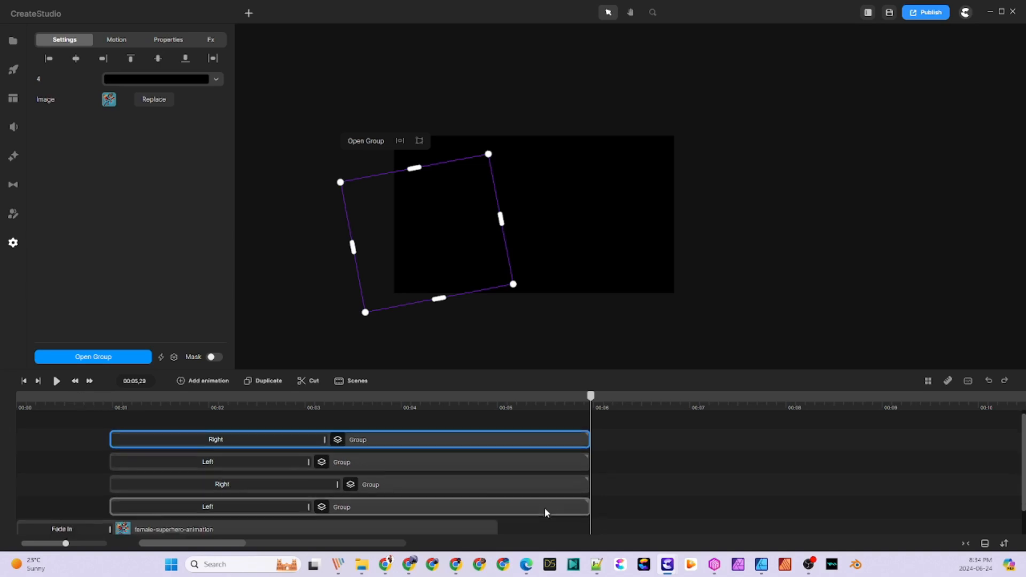
- Shorten the grayscale superhero image clip on the lowest track so it ends at about 3.4 seconds
{"action": "scroll", "coordinate": [544, 507], "scroll_direction": "down", "scroll_amount": 1}
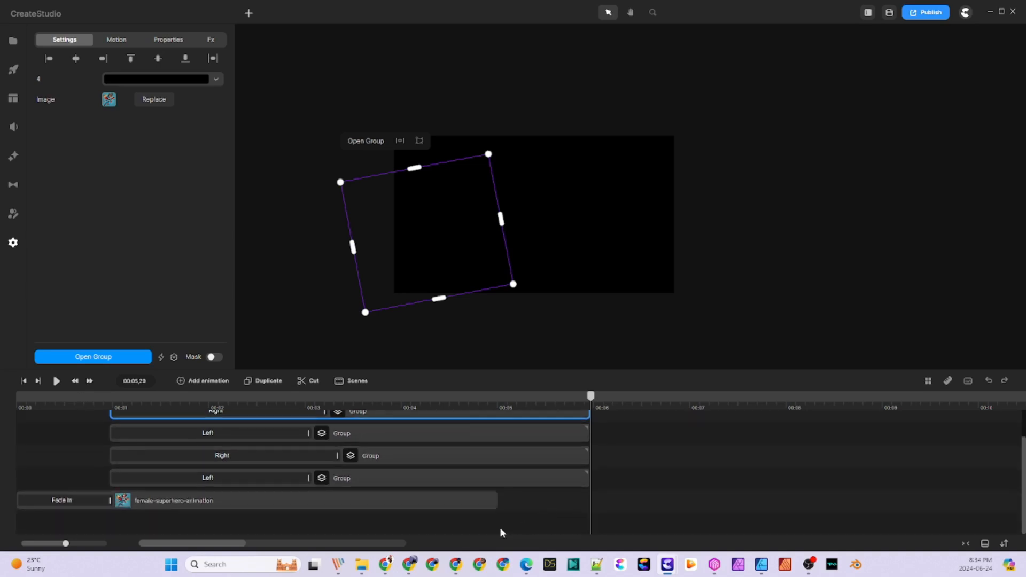
{"action": "left_click", "coordinate": [468, 503]}
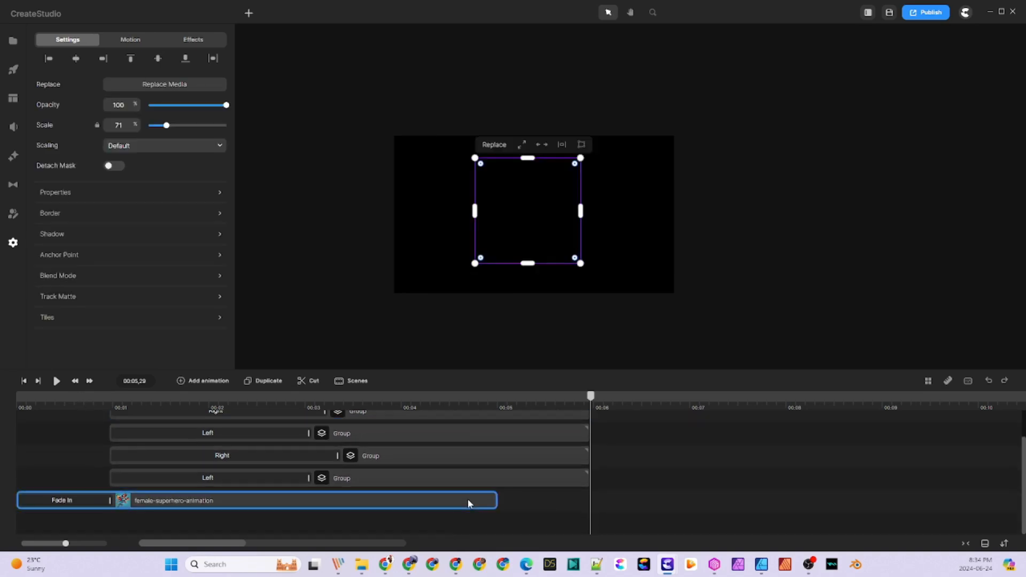
{"action": "left_click", "coordinate": [497, 505]}
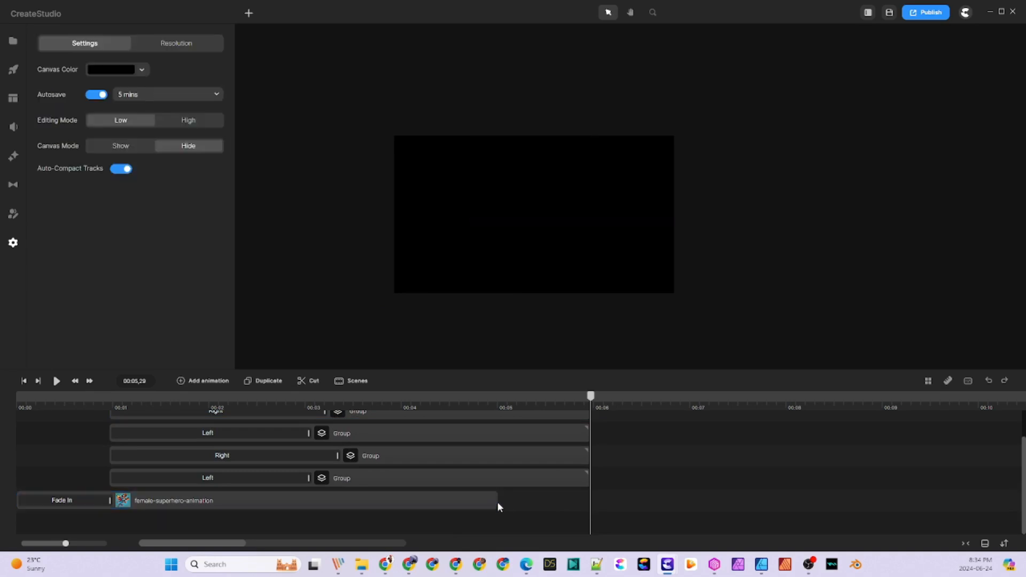
{"action": "left_click_drag", "start_coordinate": [495, 498], "coordinate": [337, 503]}
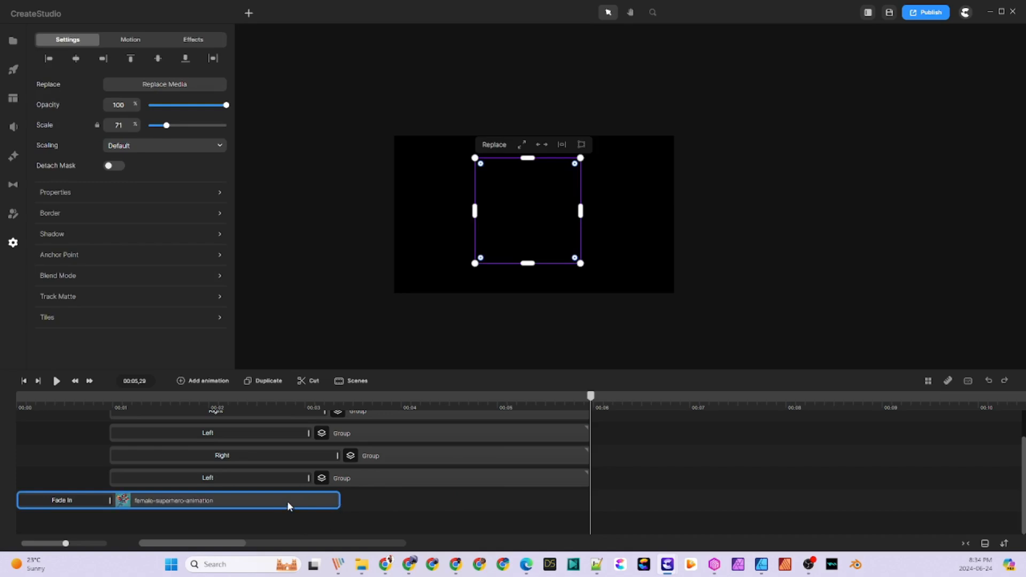
- Add the colour female-superhero-animation image directly after the grayscale clip and trim its end to match the groups at about 6 seconds
{"action": "left_click", "coordinate": [12, 43]}
{"action": "left_click_drag", "start_coordinate": [80, 140], "coordinate": [368, 502]}
{"action": "left_click", "coordinate": [911, 515]}
{"action": "left_click_drag", "start_coordinate": [820, 502], "coordinate": [588, 503]}
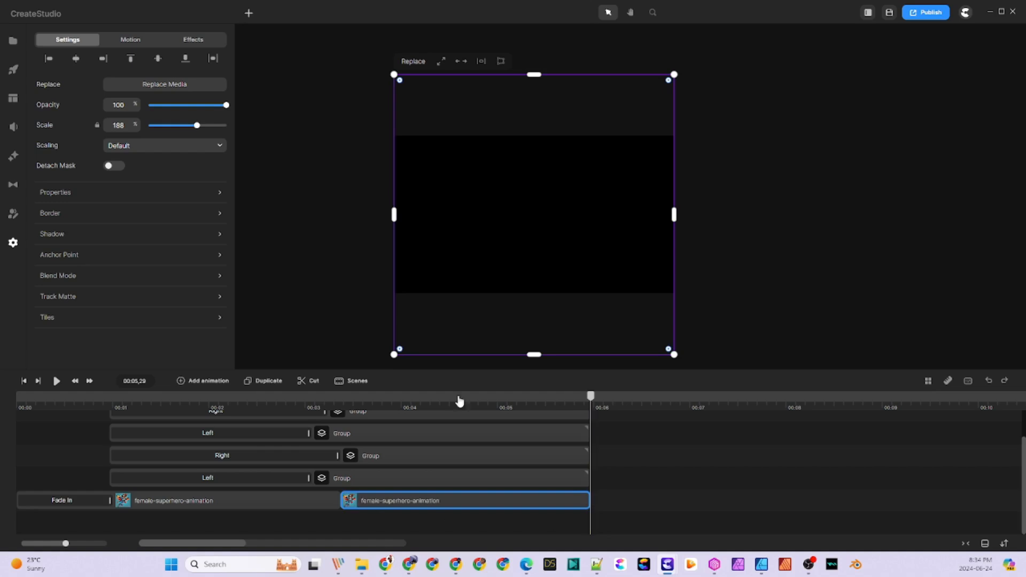
- Scale the added colour image down to 70% so it matches the size of the assembled puzzle
{"action": "left_click", "coordinate": [459, 398]}
{"action": "left_click_drag", "start_coordinate": [675, 73], "coordinate": [590, 158]}
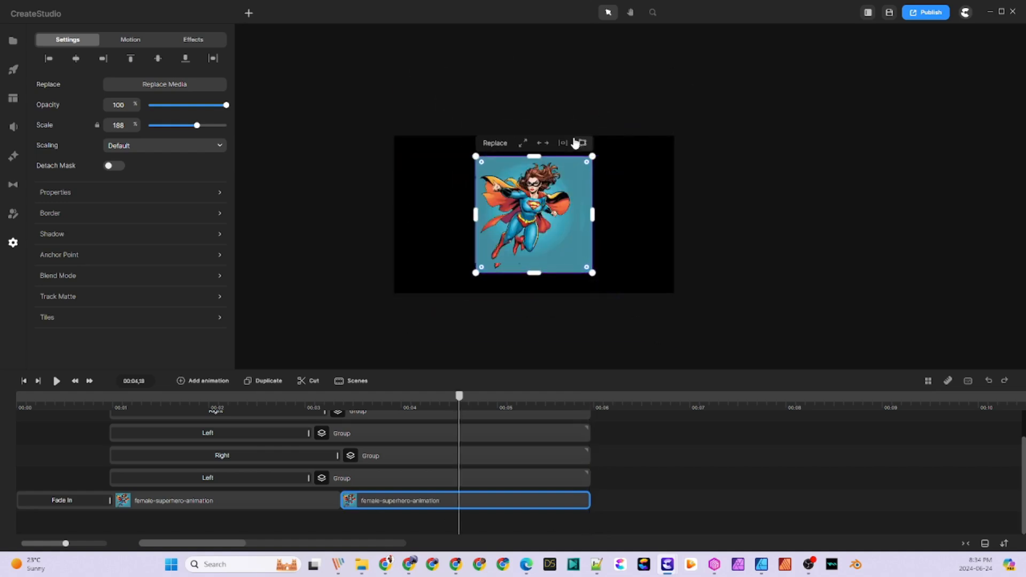
{"action": "left_click", "coordinate": [865, 238]}
{"action": "left_click", "coordinate": [517, 502]}
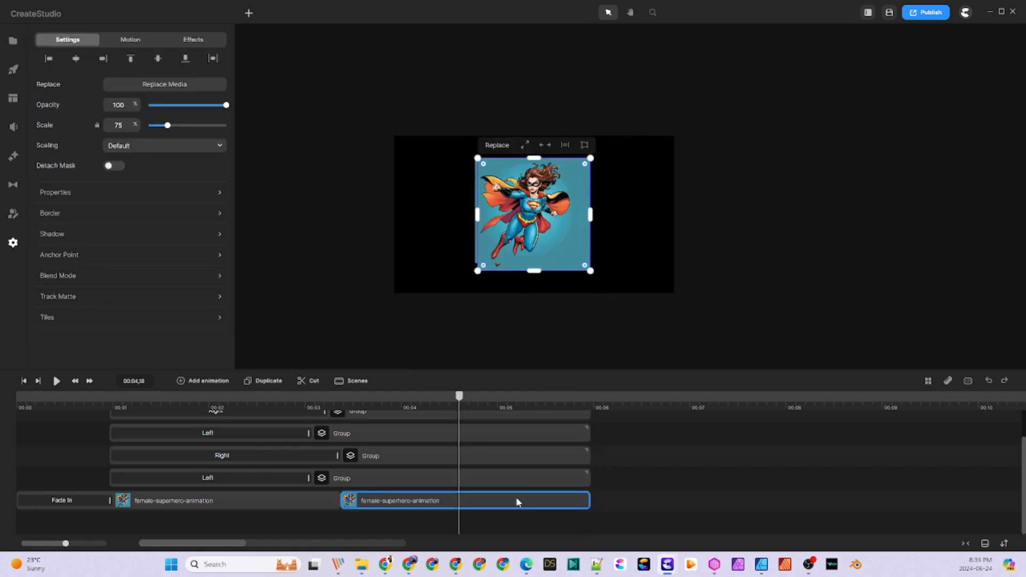
{"action": "left_click_drag", "start_coordinate": [478, 274], "coordinate": [487, 266]}
- Align the colour image exactly over the assembled puzzle and check the overlap between about 3.8 and 4.3 seconds
{"action": "left_click", "coordinate": [76, 59]}
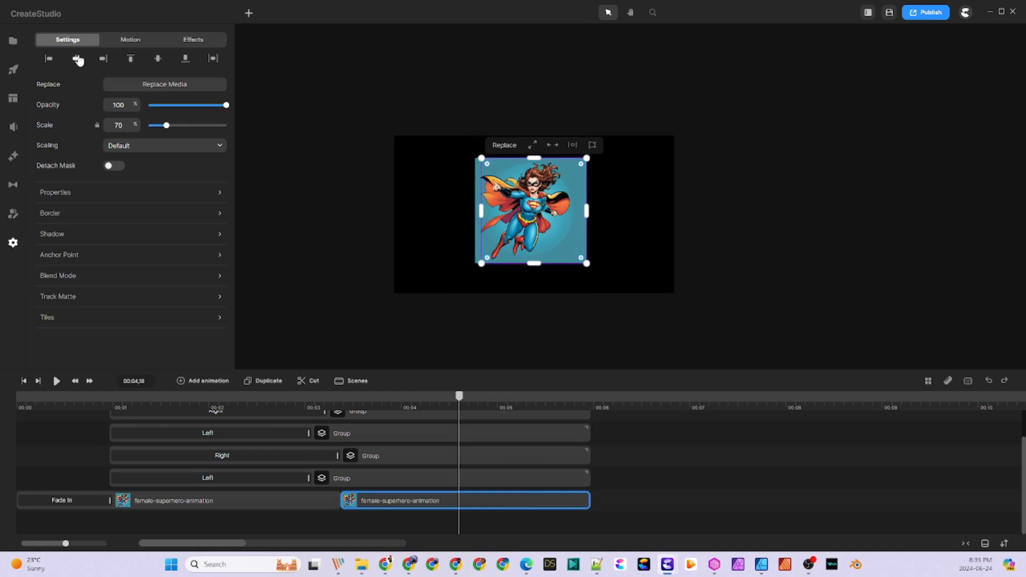
{"action": "left_click", "coordinate": [315, 256]}
{"action": "left_click_drag", "start_coordinate": [459, 398], "coordinate": [383, 409]}
{"action": "left_click", "coordinate": [510, 501]}
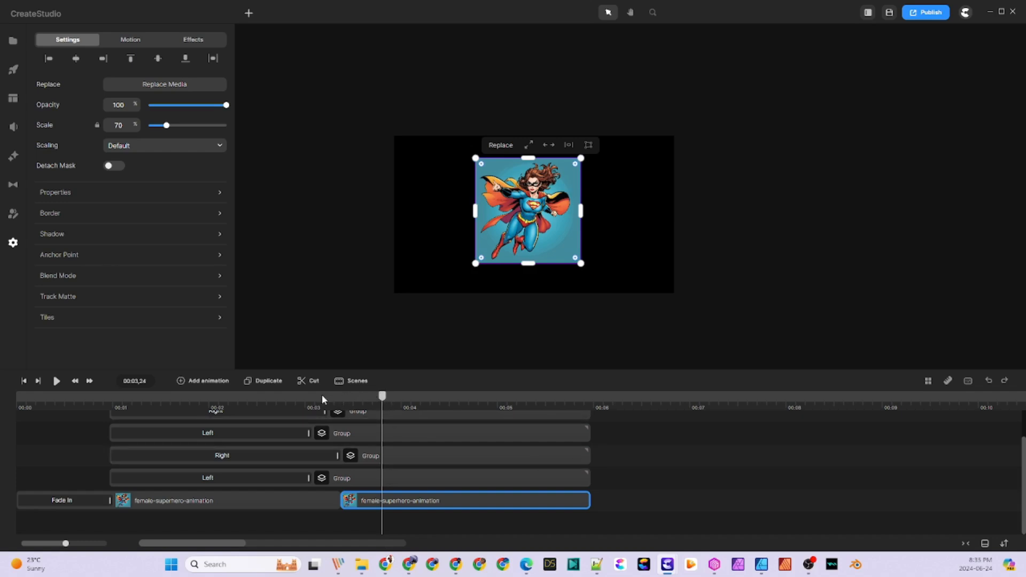
{"action": "left_click_drag", "start_coordinate": [380, 402], "coordinate": [422, 415]}
{"action": "left_click", "coordinate": [422, 415]}
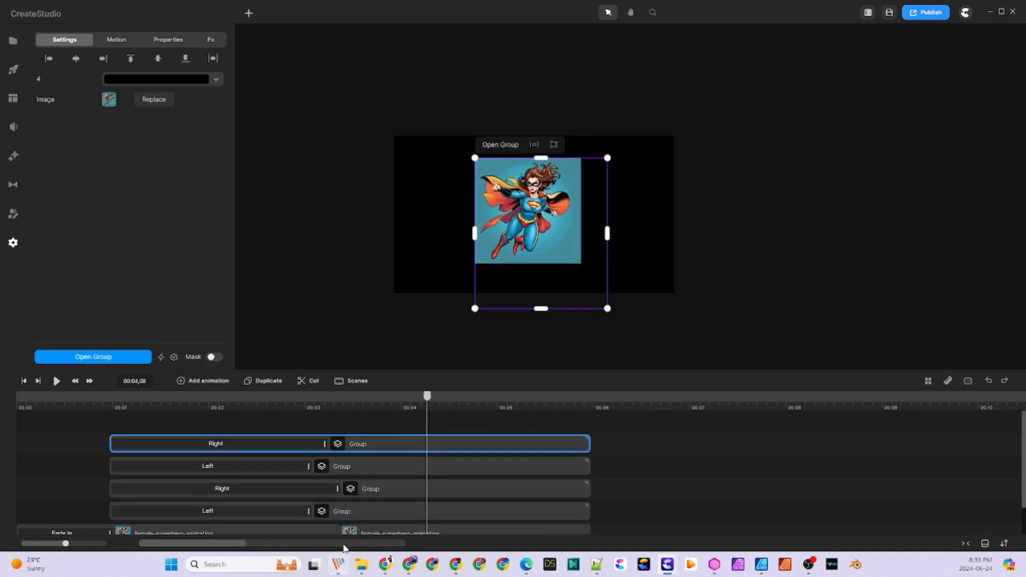
- Trim the grayscale clip to about 3.2 seconds, butt the colour clip against it, and extend the colour clip to about 6 seconds
{"action": "scroll", "coordinate": [363, 485], "scroll_direction": "down", "scroll_amount": 1}
{"action": "scroll", "coordinate": [365, 484], "scroll_direction": "down", "scroll_amount": 1}
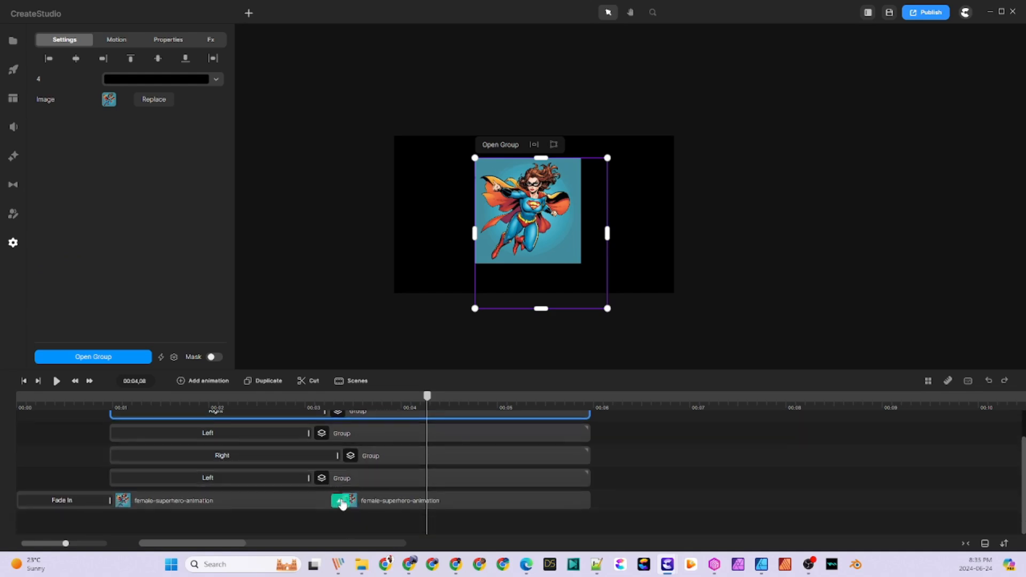
{"action": "left_click", "coordinate": [334, 505]}
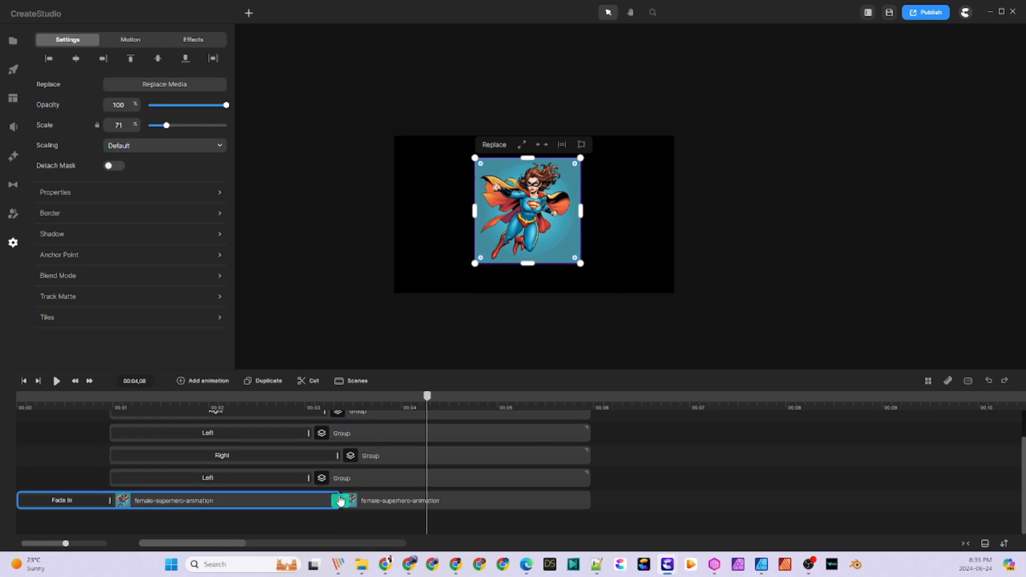
{"action": "mouse_move", "coordinate": [334, 493]}
{"action": "left_mouse_down"}
{"action": "mouse_move", "coordinate": [323, 497]}
{"action": "mouse_move", "coordinate": [349, 500]}
{"action": "left_mouse_up"}
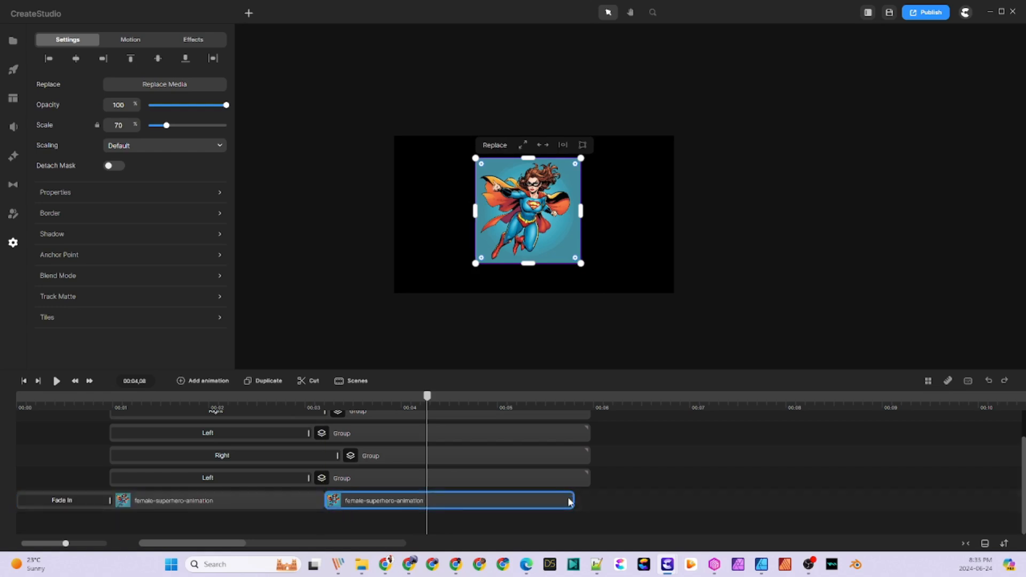
{"action": "left_click_drag", "start_coordinate": [570, 498], "coordinate": [588, 500]}
- Add the favourited Fade transition between the grayscale and colour superhero clips
{"action": "left_click_drag", "start_coordinate": [427, 398], "coordinate": [340, 401]}
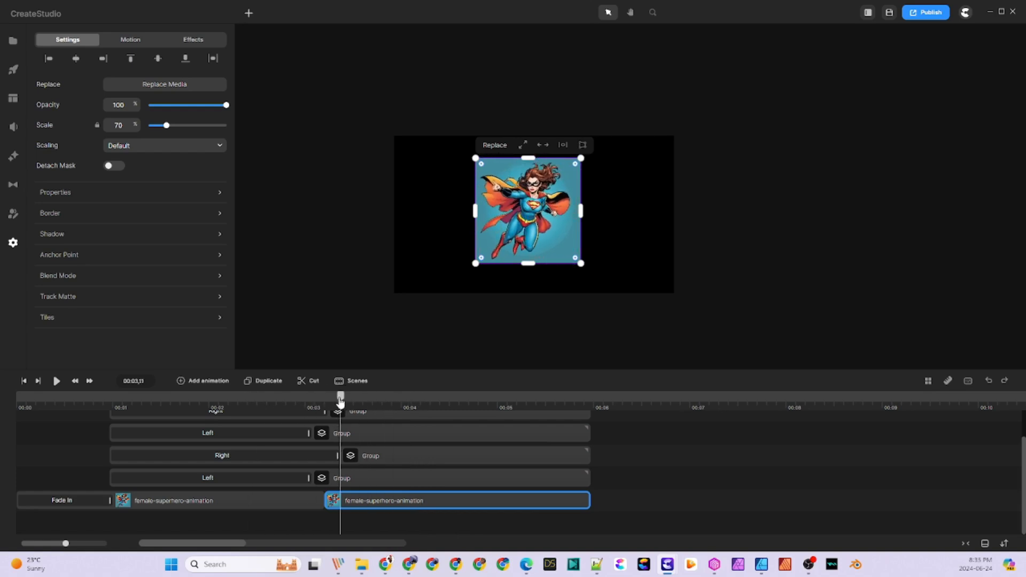
{"action": "left_click", "coordinate": [325, 498]}
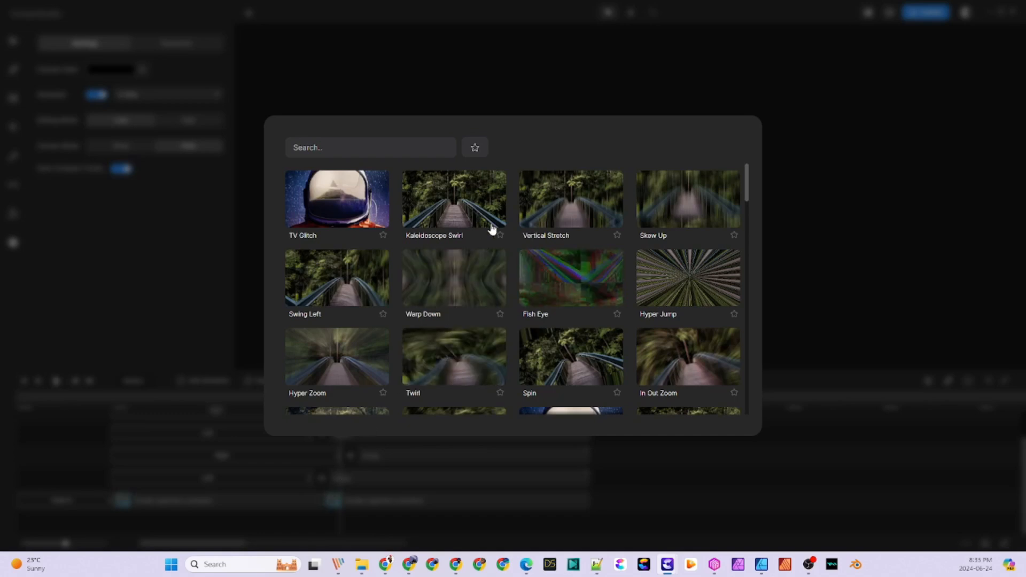
{"action": "left_click", "coordinate": [477, 150]}
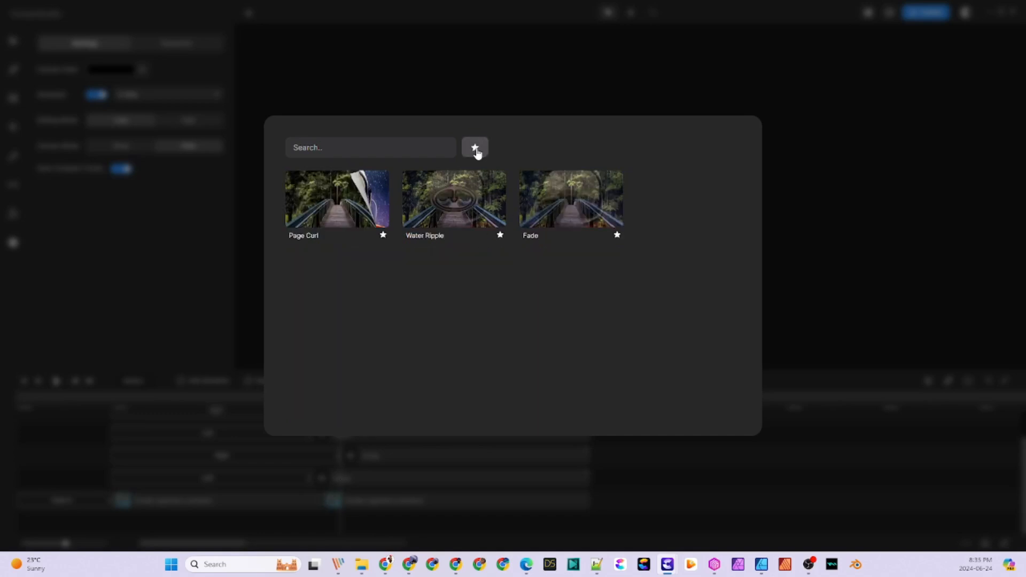
{"action": "left_click", "coordinate": [587, 209]}
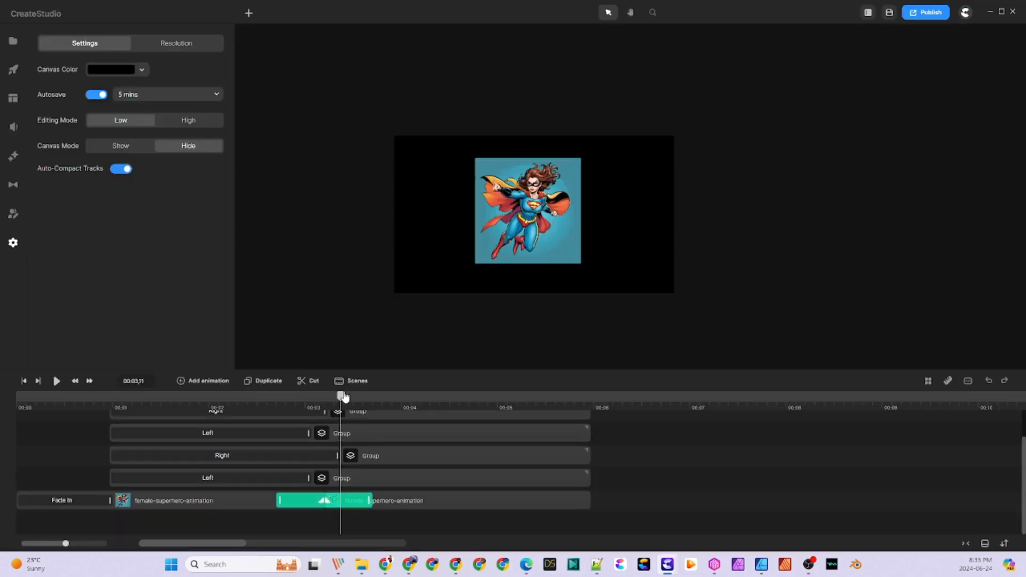
- Play the animation from the timeline start to check the fade from the grayscale to the colour image
{"action": "left_click_drag", "start_coordinate": [343, 397], "coordinate": [18, 395]}
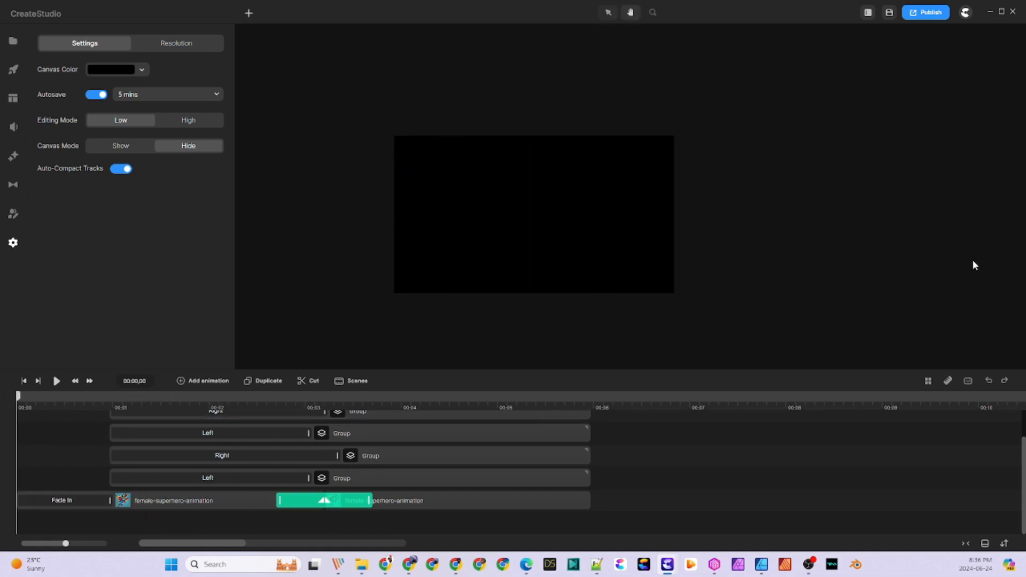
{"action": "key", "text": "space"}
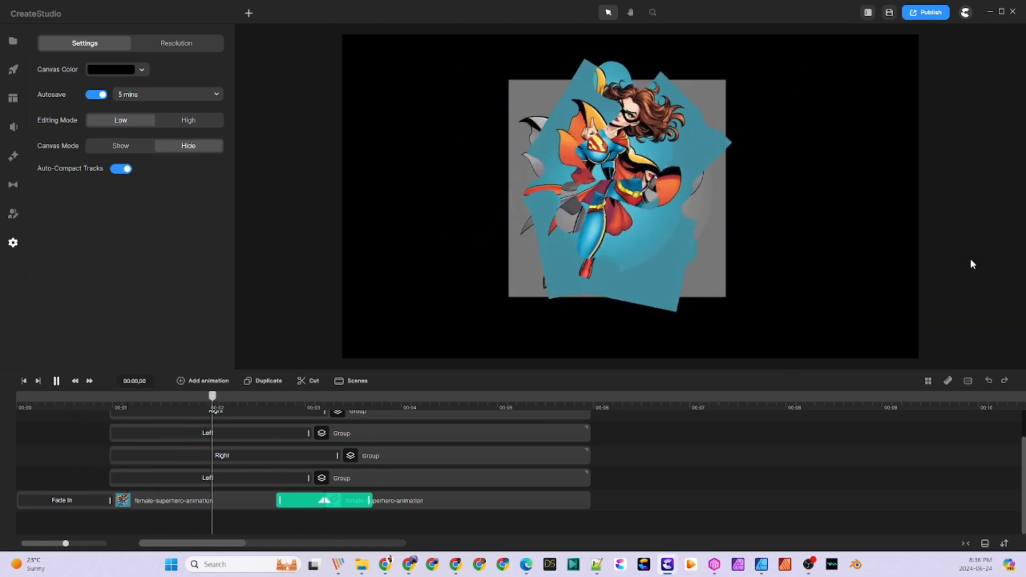